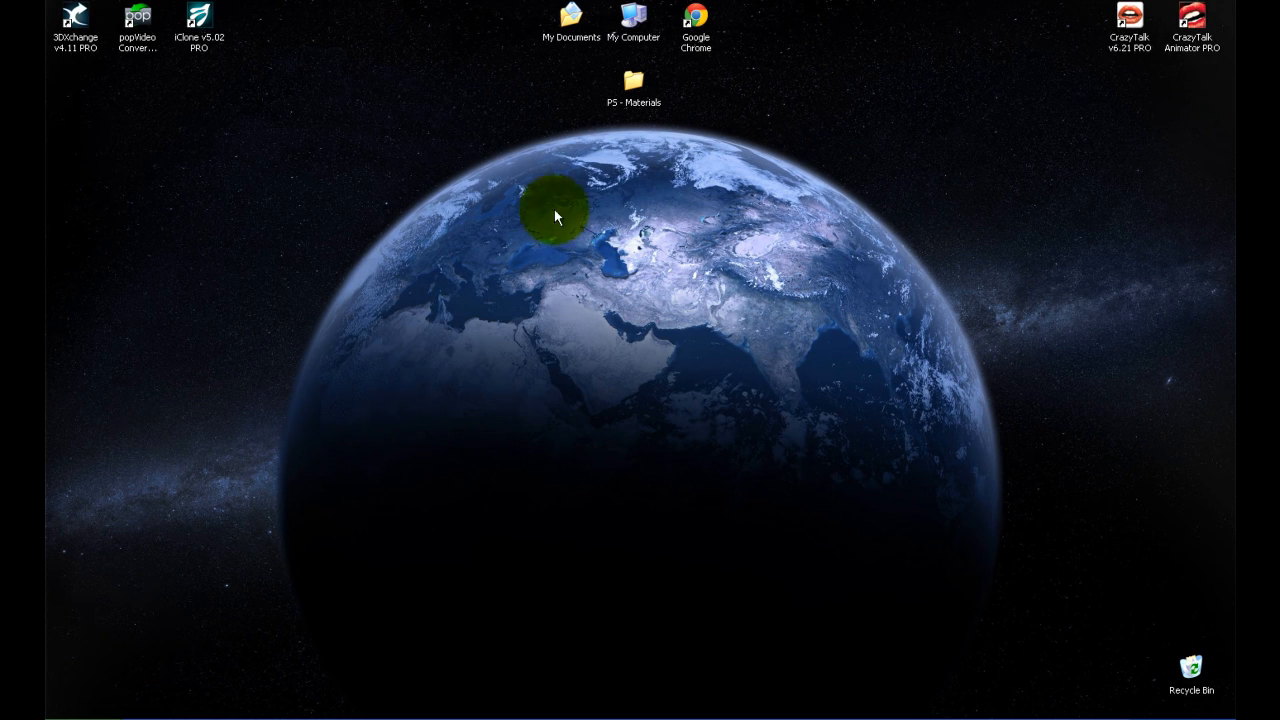
Launch iClone, add a Ball_001 prop and enlarge it about five times as the Sun
{"action": "double_click", "coordinate": [196, 30]}
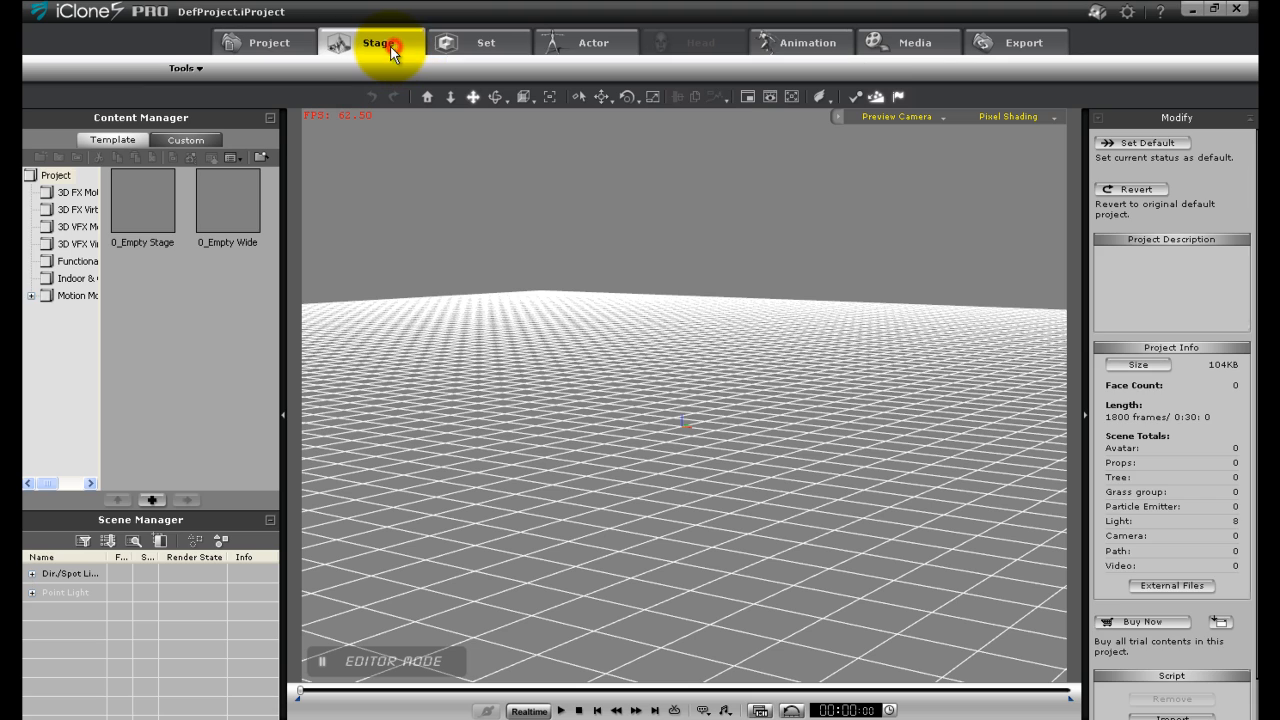
{"action": "left_click", "coordinate": [378, 42]}
{"action": "left_click", "coordinate": [465, 42]}
{"action": "left_click", "coordinate": [145, 205]}
{"action": "double_click", "coordinate": [150, 212]}
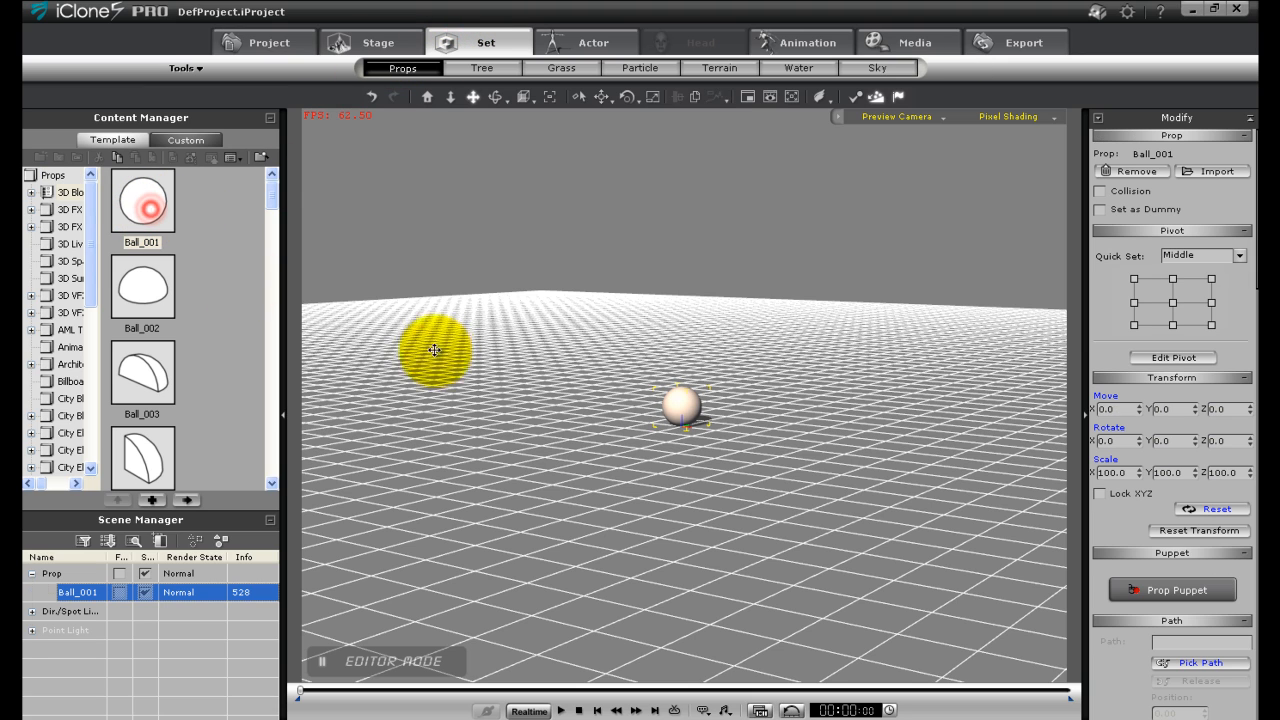
{"action": "left_click", "coordinate": [685, 412]}
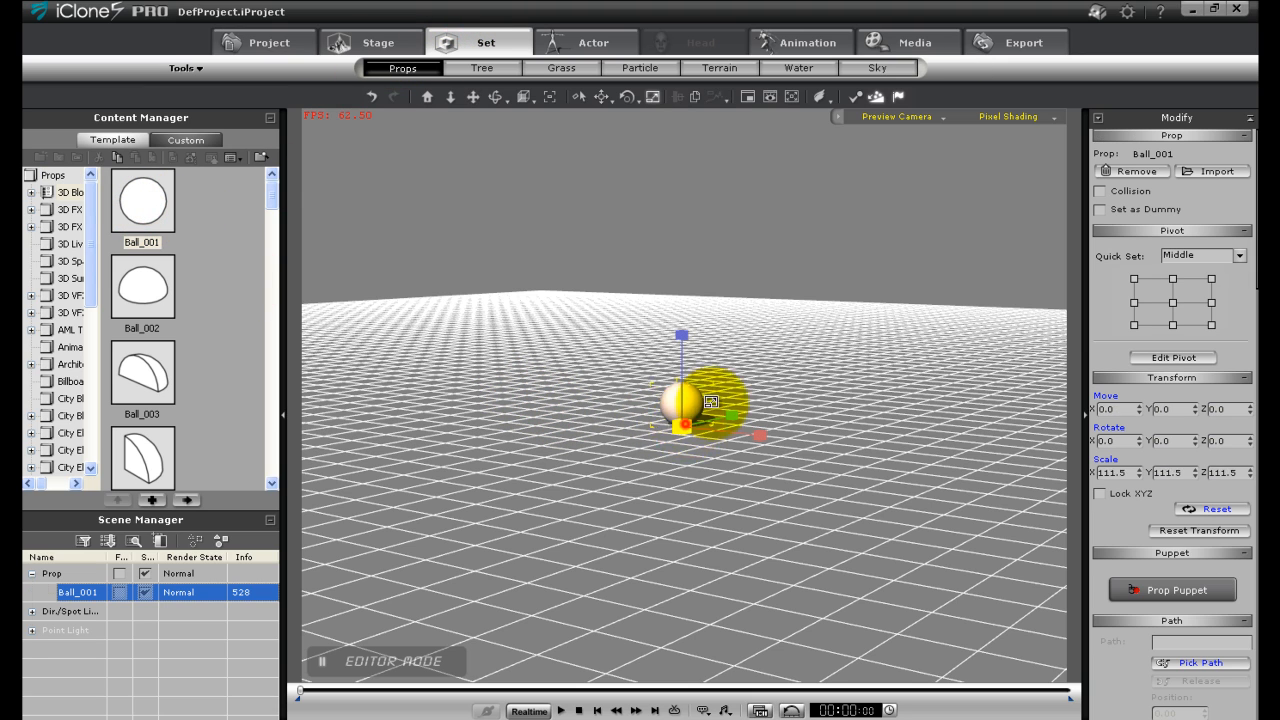
{"action": "left_click_drag", "start_coordinate": [690, 420], "coordinate": [920, 110]}
{"action": "middle_click_drag", "start_coordinate": [645, 462], "coordinate": [620, 590]}
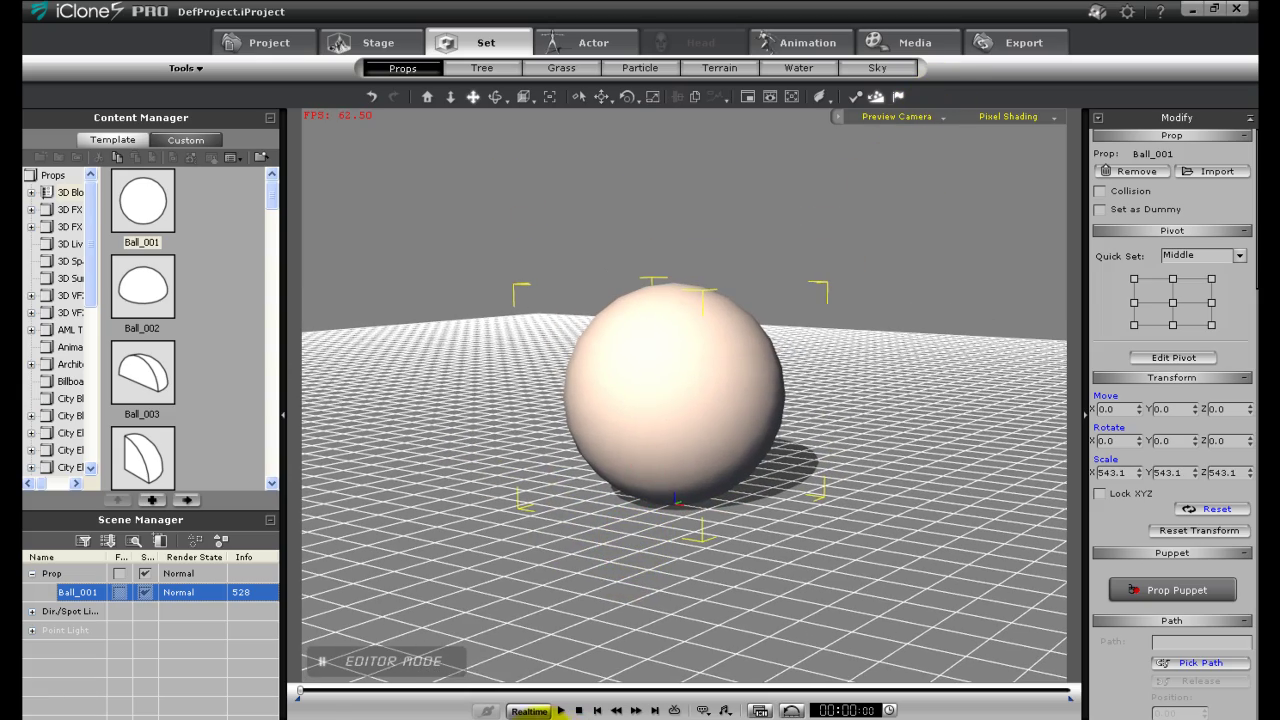
Apply the sunmap image as the large ball's texture
{"action": "key", "text": "alt+Tab"}
{"action": "left_click", "coordinate": [572, 644]}
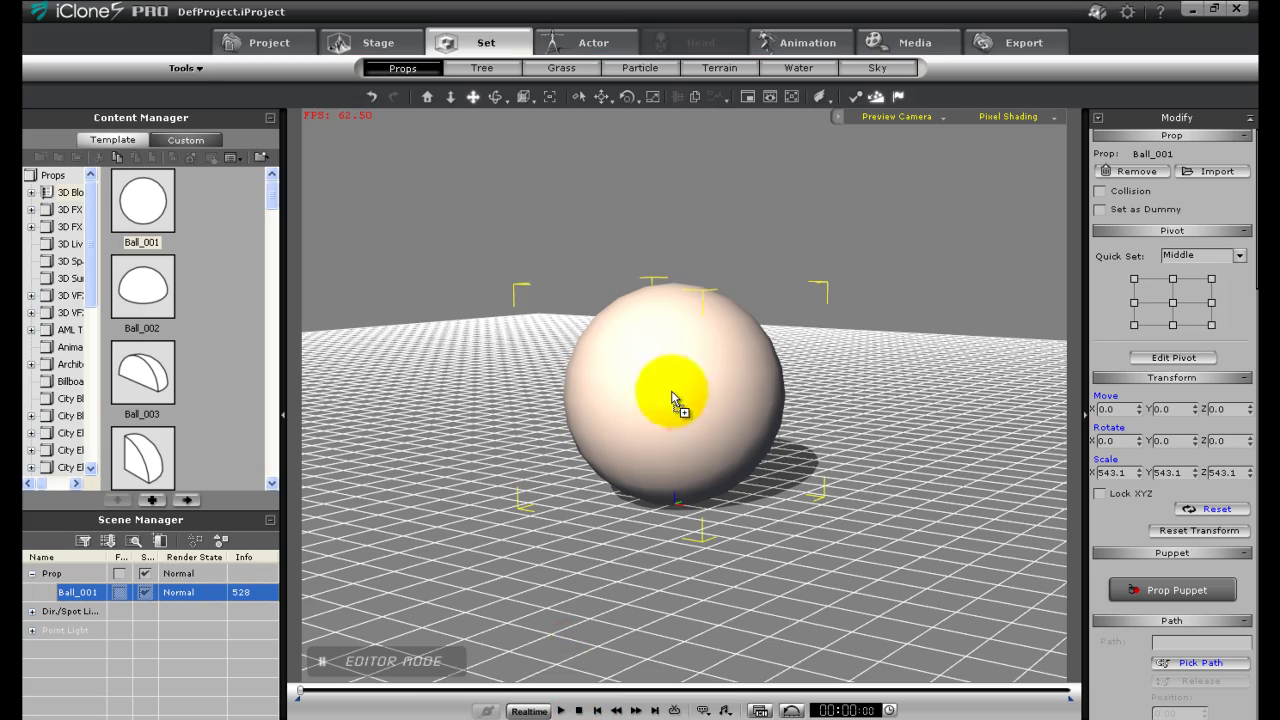
{"action": "left_click_drag", "start_coordinate": [566, 636], "coordinate": [665, 395]}
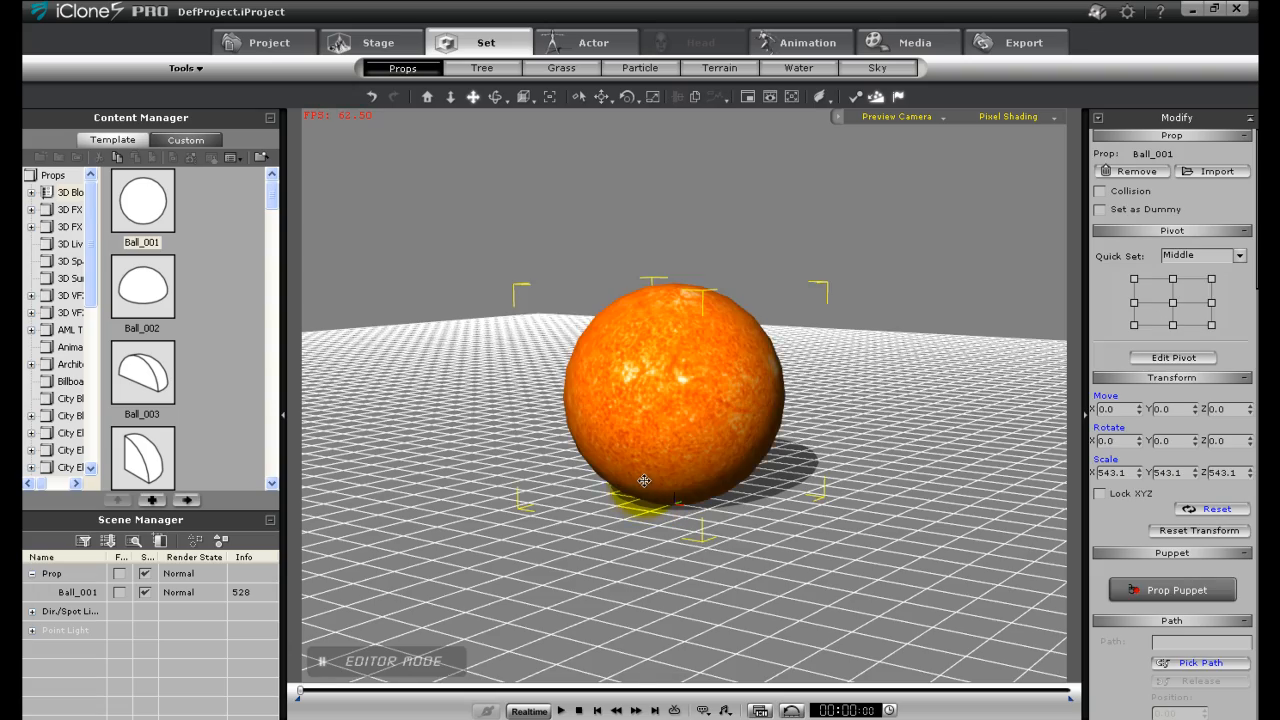
{"action": "middle_click_drag", "start_coordinate": [640, 500], "coordinate": [735, 540]}
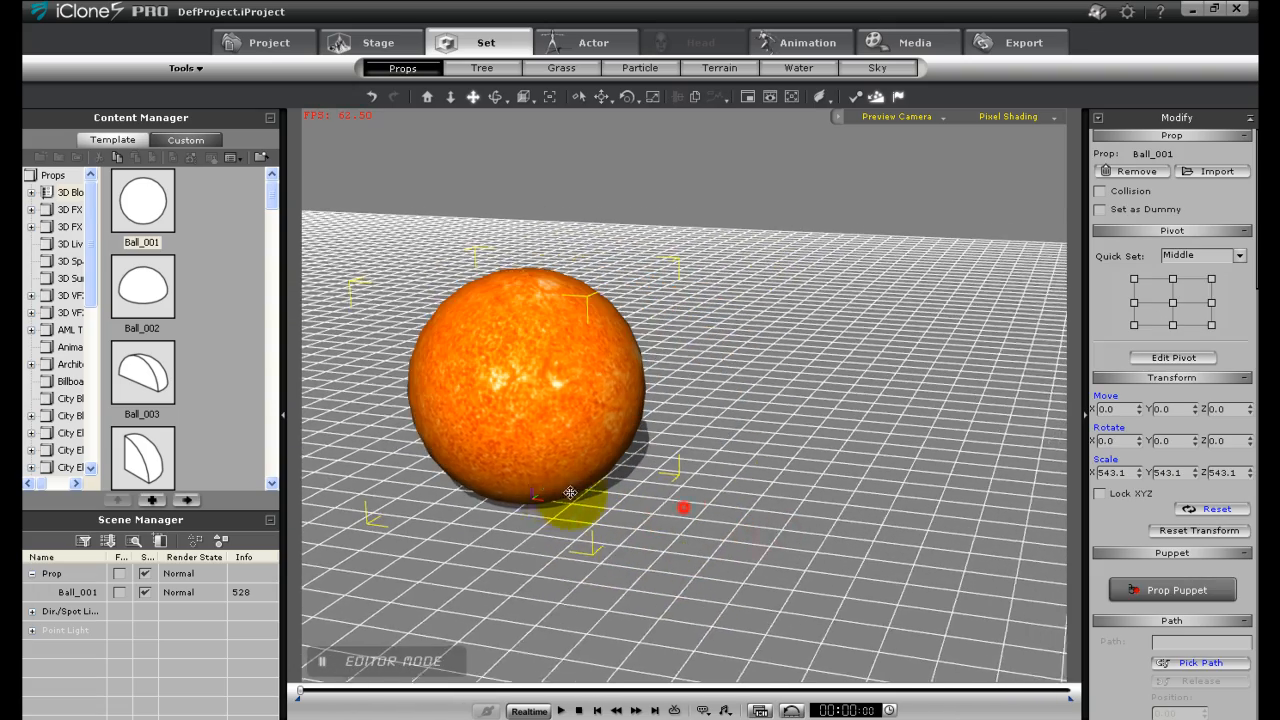
{"action": "scroll", "coordinate": [735, 540], "scroll_direction": "up", "scroll_amount": 3}
Add a second Ball_001 and move it along X to the right of the Sun
{"action": "double_click", "coordinate": [143, 203]}
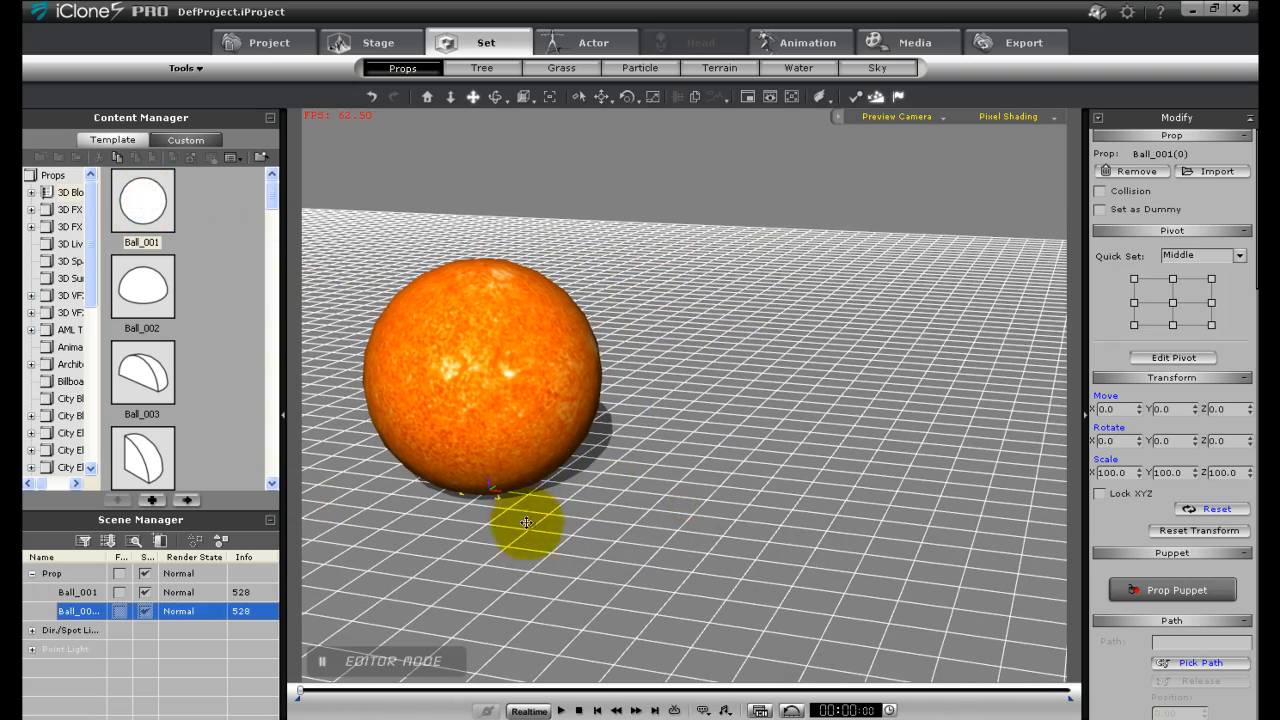
{"action": "left_click", "coordinate": [541, 545]}
{"action": "left_click_drag", "start_coordinate": [573, 500], "coordinate": [840, 520]}
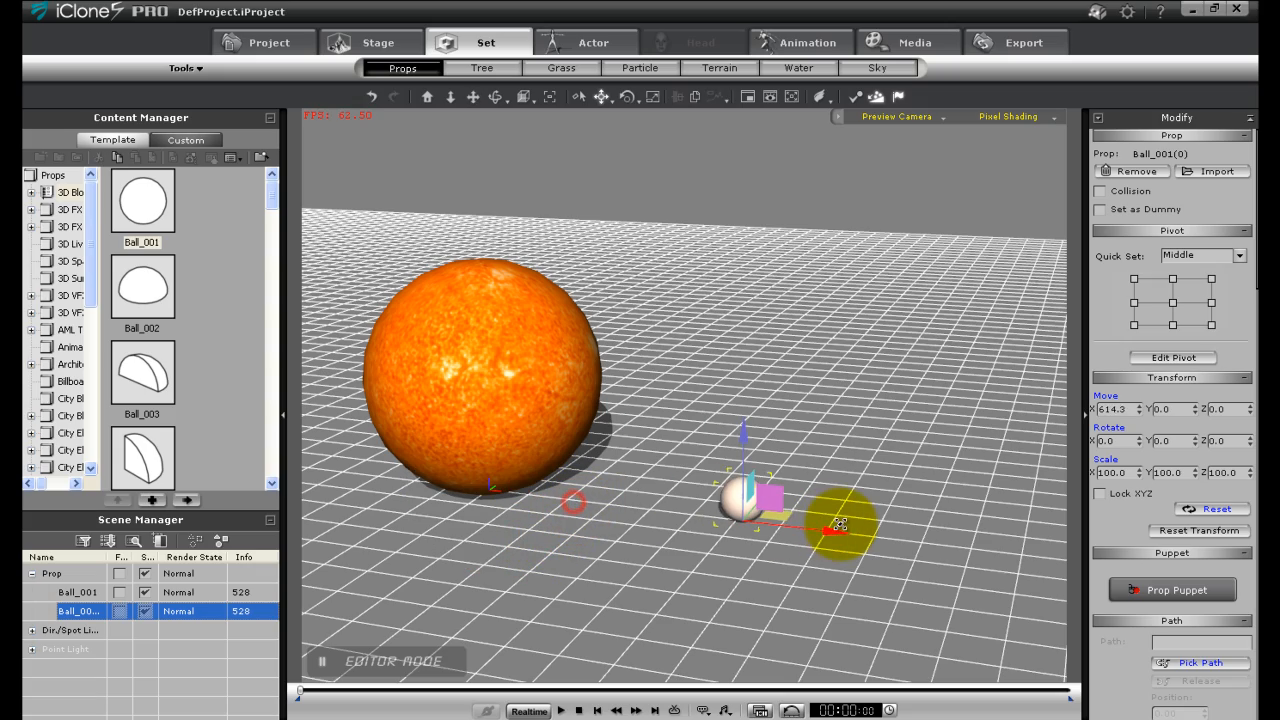
{"action": "scroll", "coordinate": [625, 605], "scroll_direction": "up", "scroll_amount": 2}
{"action": "scroll", "coordinate": [625, 605], "scroll_direction": "up", "scroll_amount": 2}
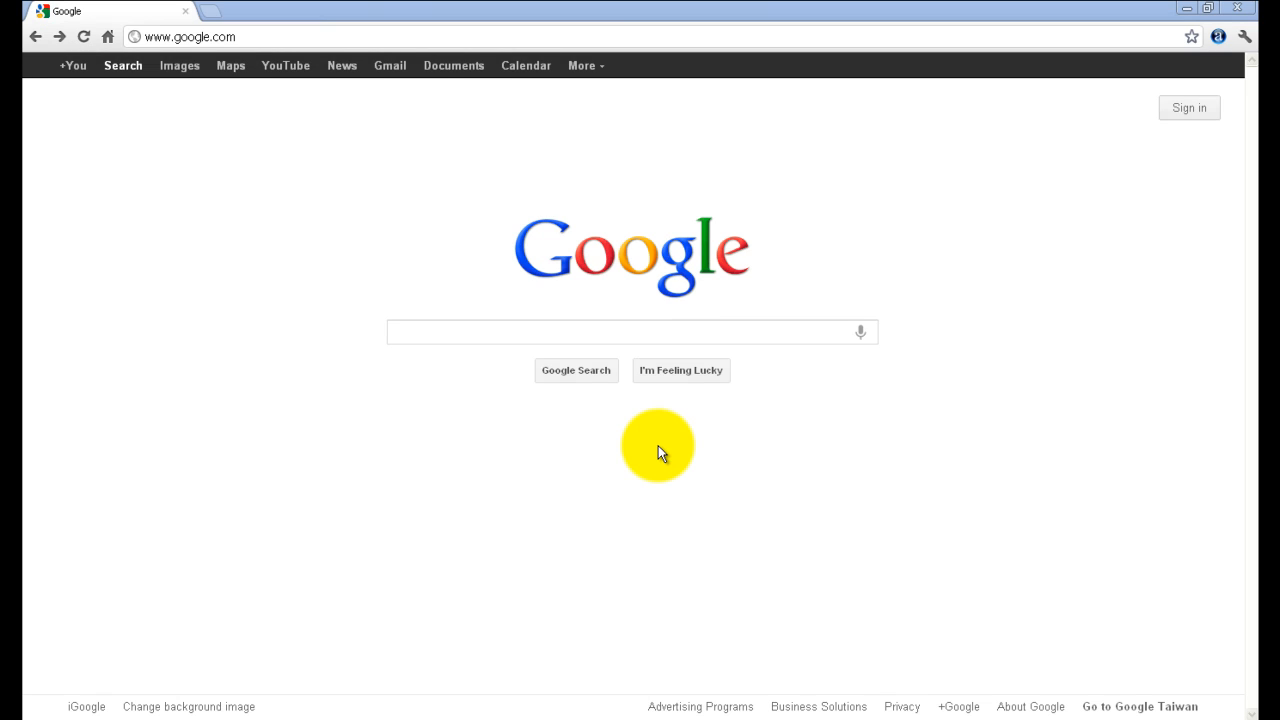
Search Google for '3d warehouse' and open the 3D Warehouse site
{"action": "left_click", "coordinate": [552, 331]}
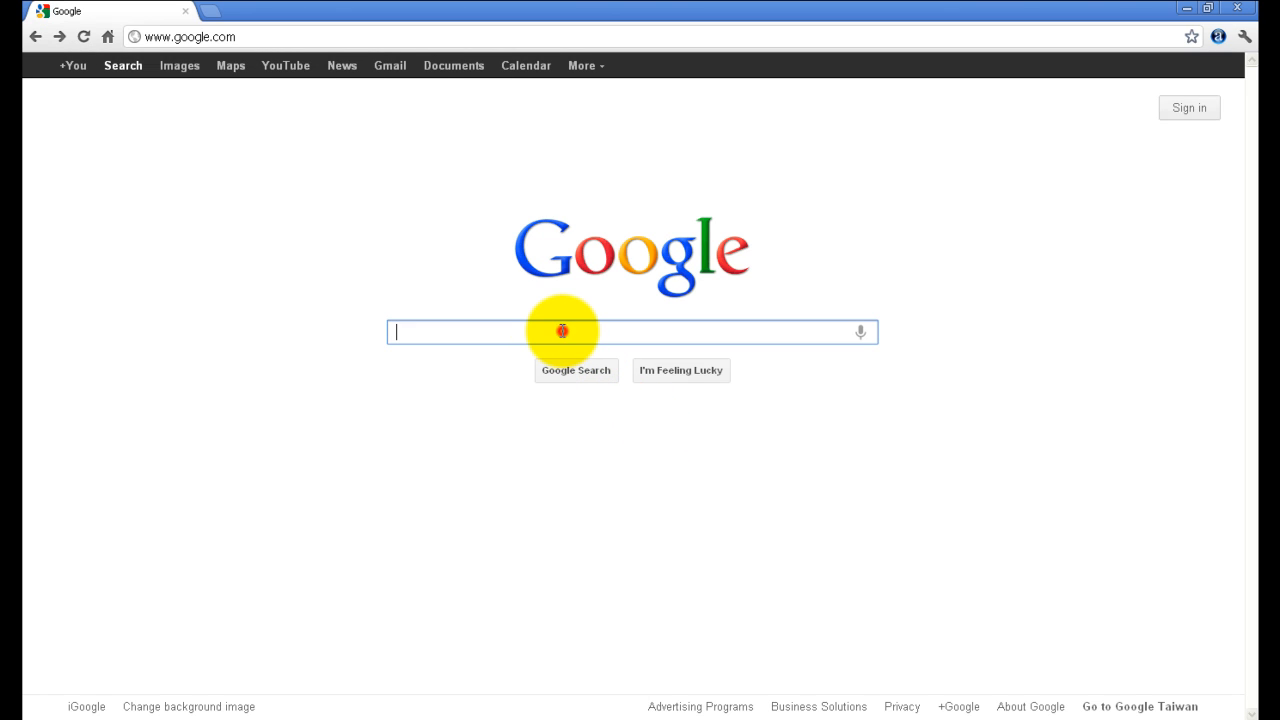
{"action": "type", "text": "3d wa"}
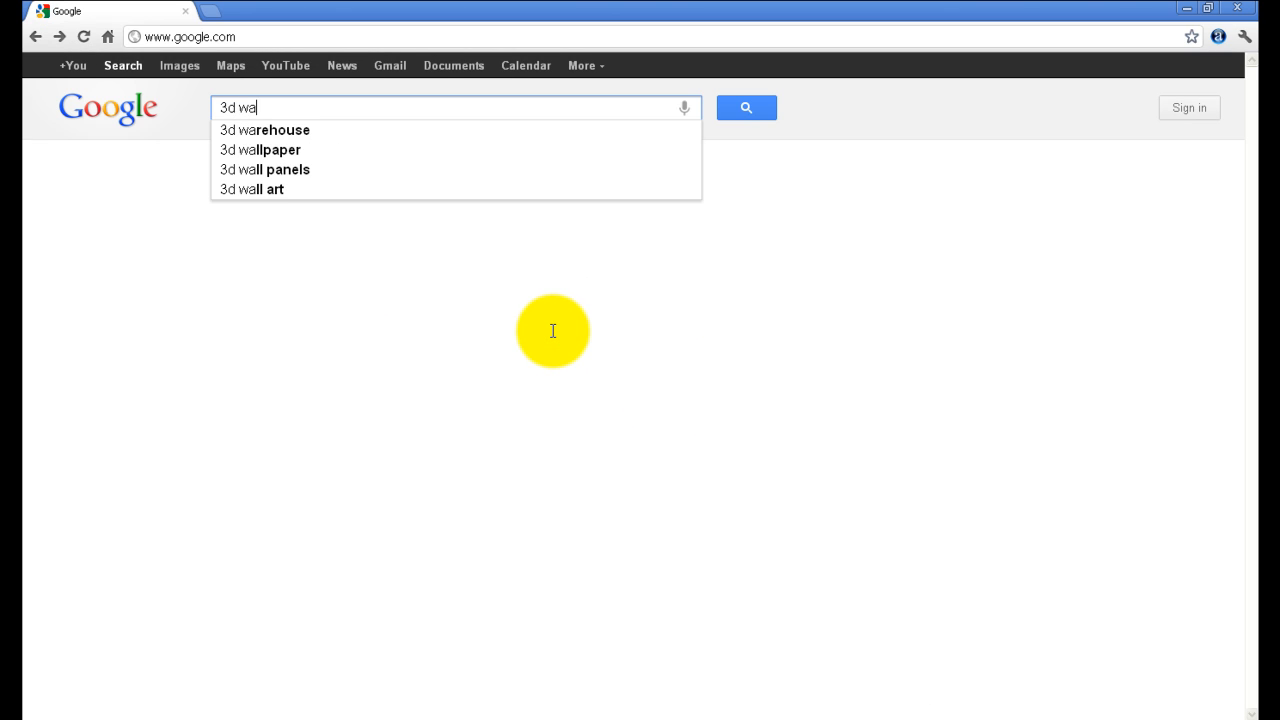
{"action": "type", "text": "rehouse"}
{"action": "key", "text": "Return"}
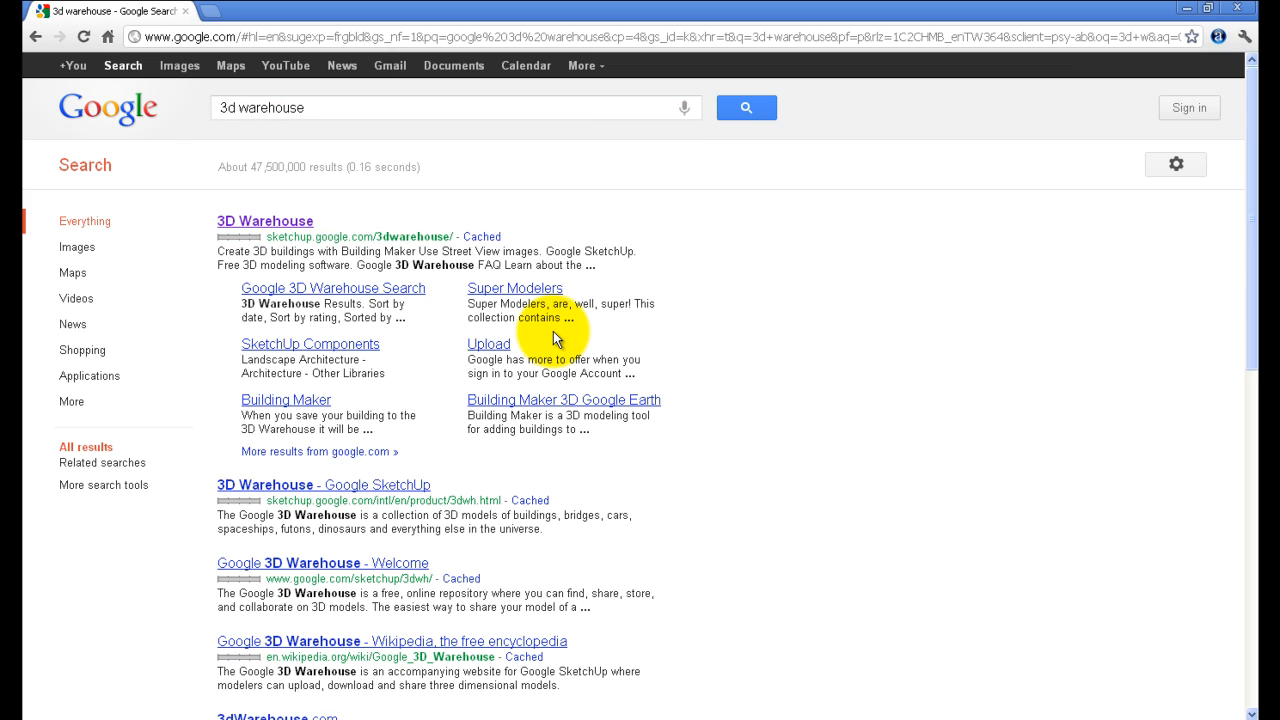
{"action": "left_click", "coordinate": [271, 222]}
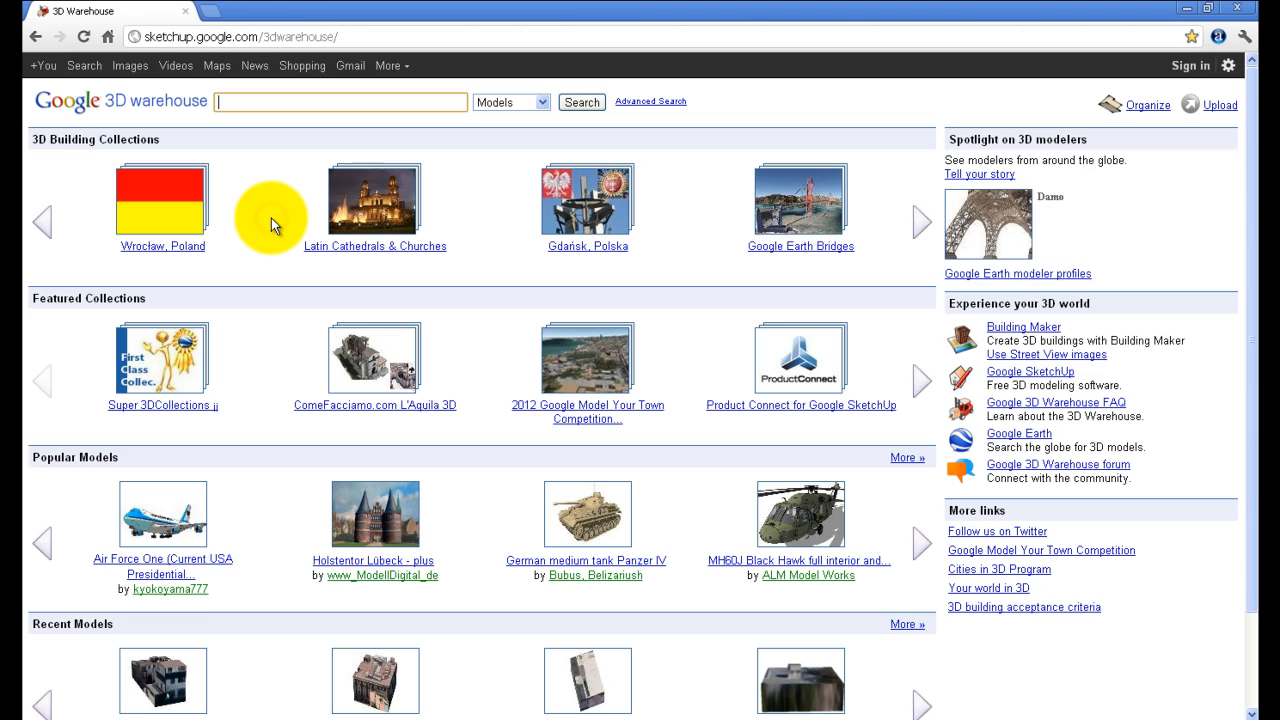
{"action": "scroll", "coordinate": [659, 248], "scroll_direction": "down", "scroll_amount": 2}
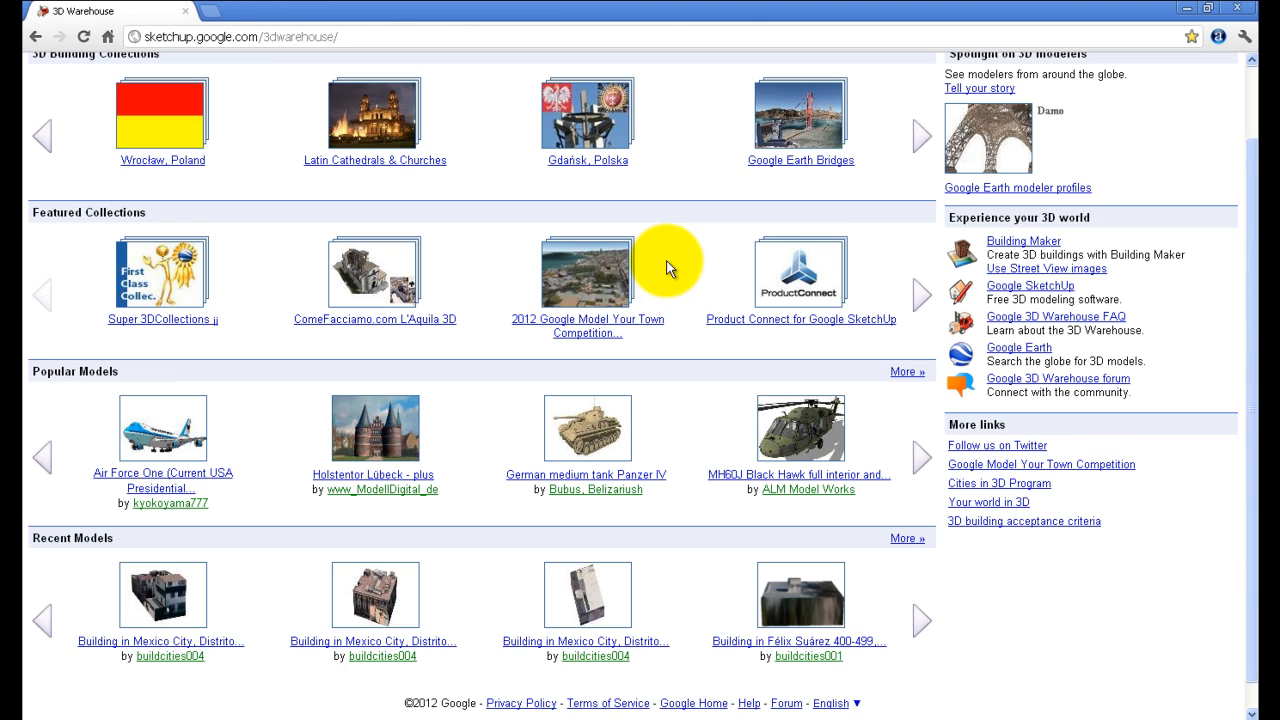
{"action": "scroll", "coordinate": [660, 260], "scroll_direction": "down", "scroll_amount": 1}
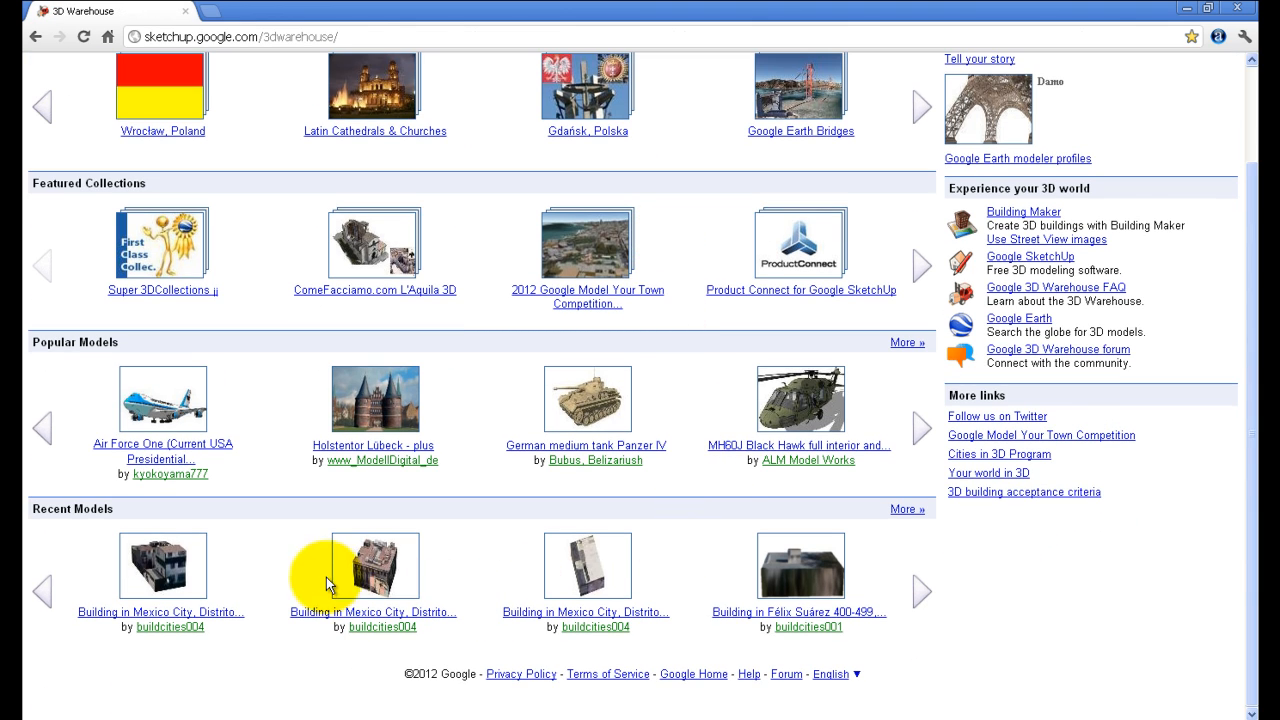
{"action": "scroll", "coordinate": [523, 566], "scroll_direction": "up", "scroll_amount": 3}
Search 'earth blue', open the Earth • Blue Marble model and spin it in 3D View
{"action": "left_click", "coordinate": [252, 100]}
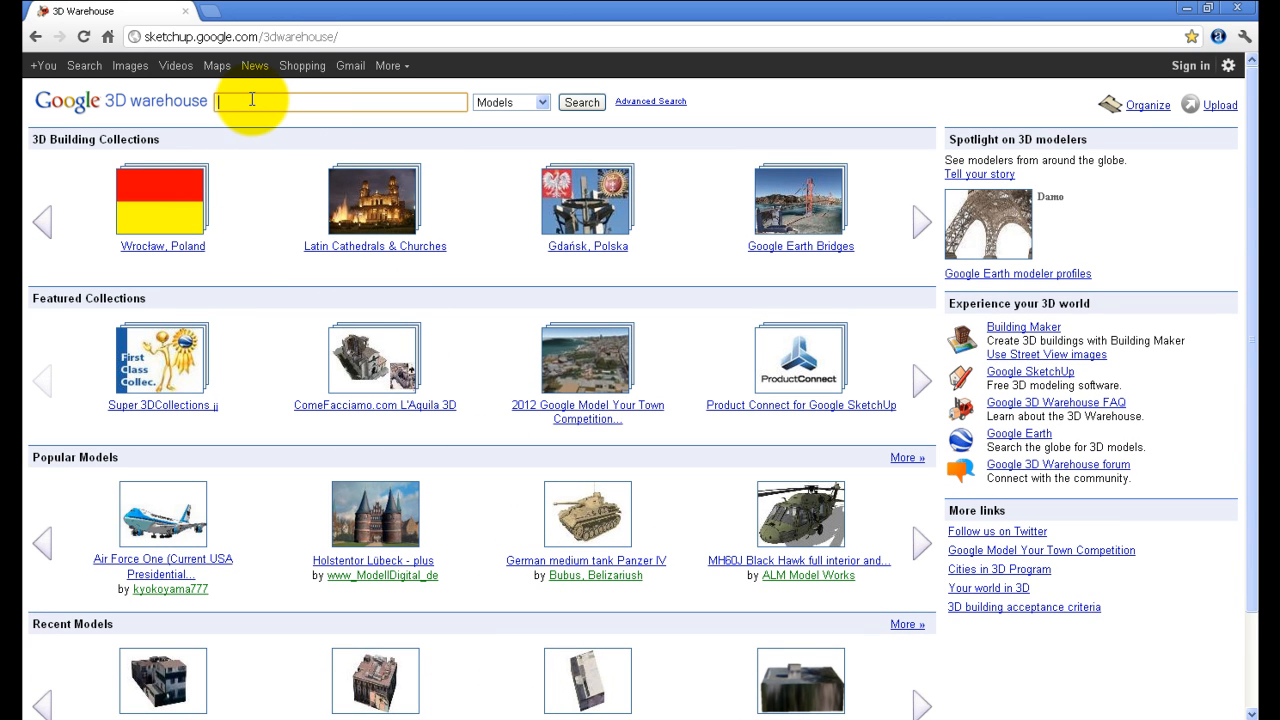
{"action": "left_click", "coordinate": [250, 100]}
{"action": "type", "text": "earth blue"}
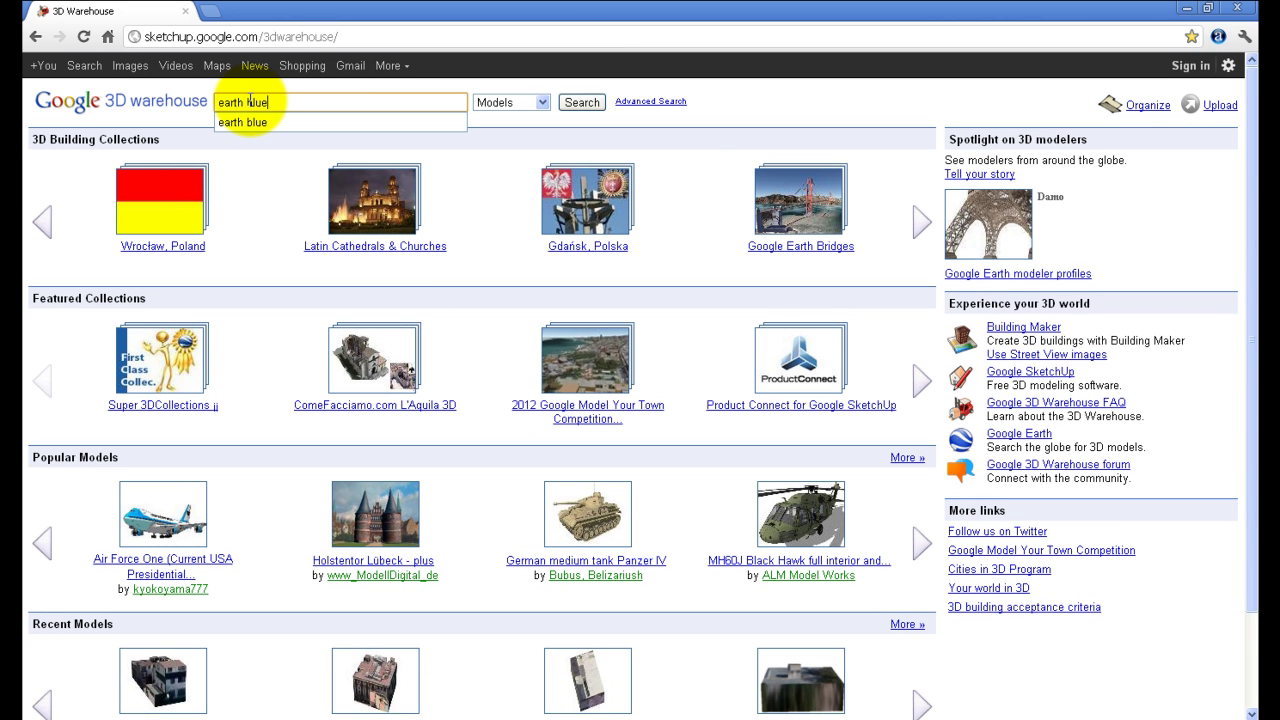
{"action": "key", "text": "Return"}
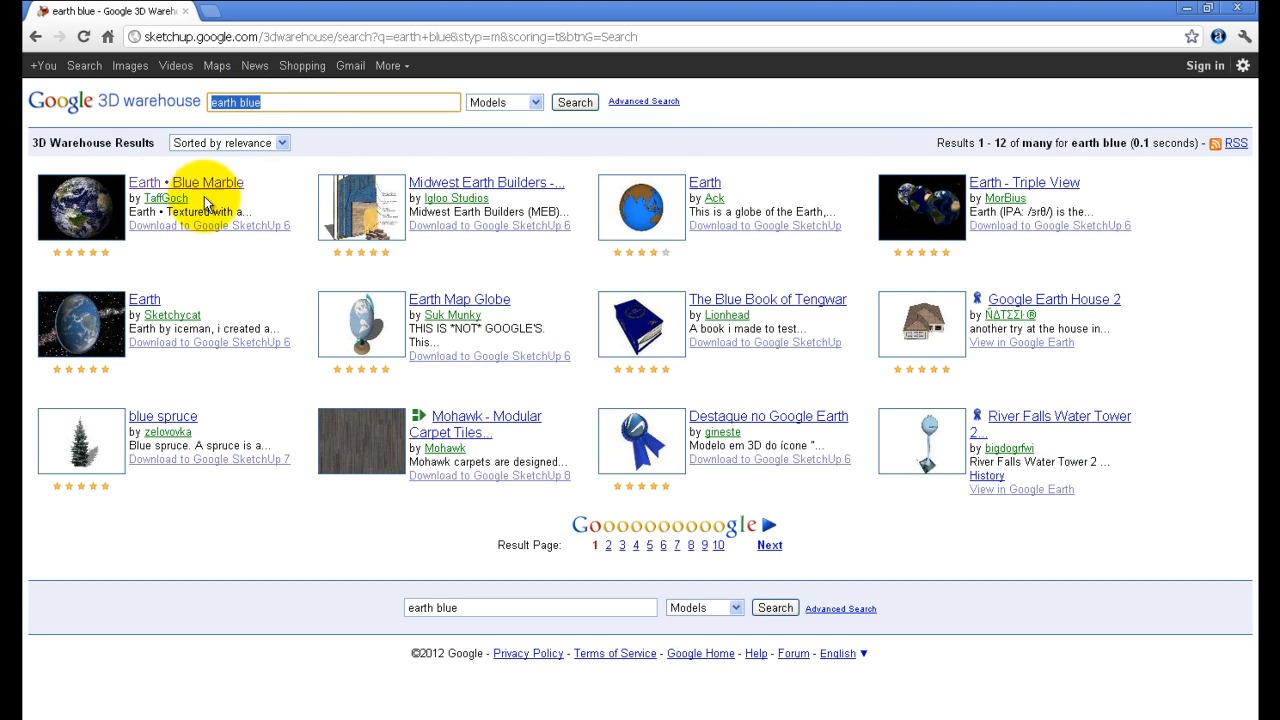
{"action": "left_click", "coordinate": [104, 206]}
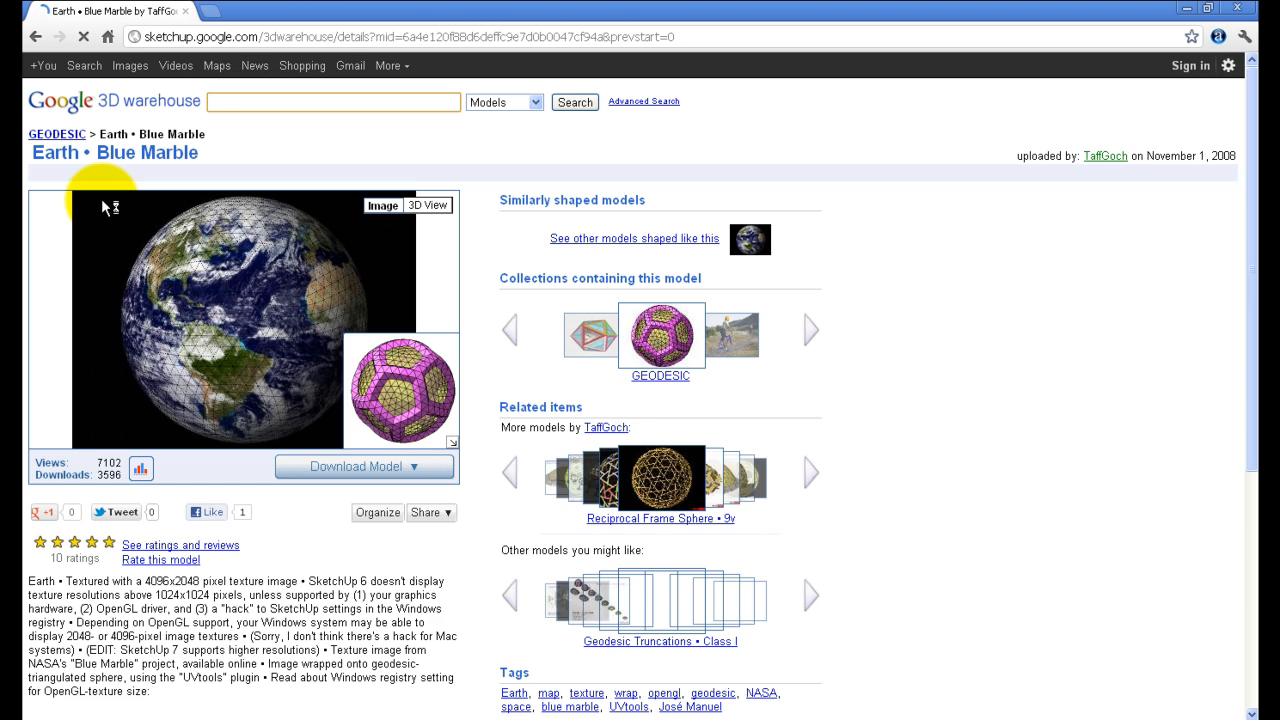
{"action": "left_click", "coordinate": [427, 205]}
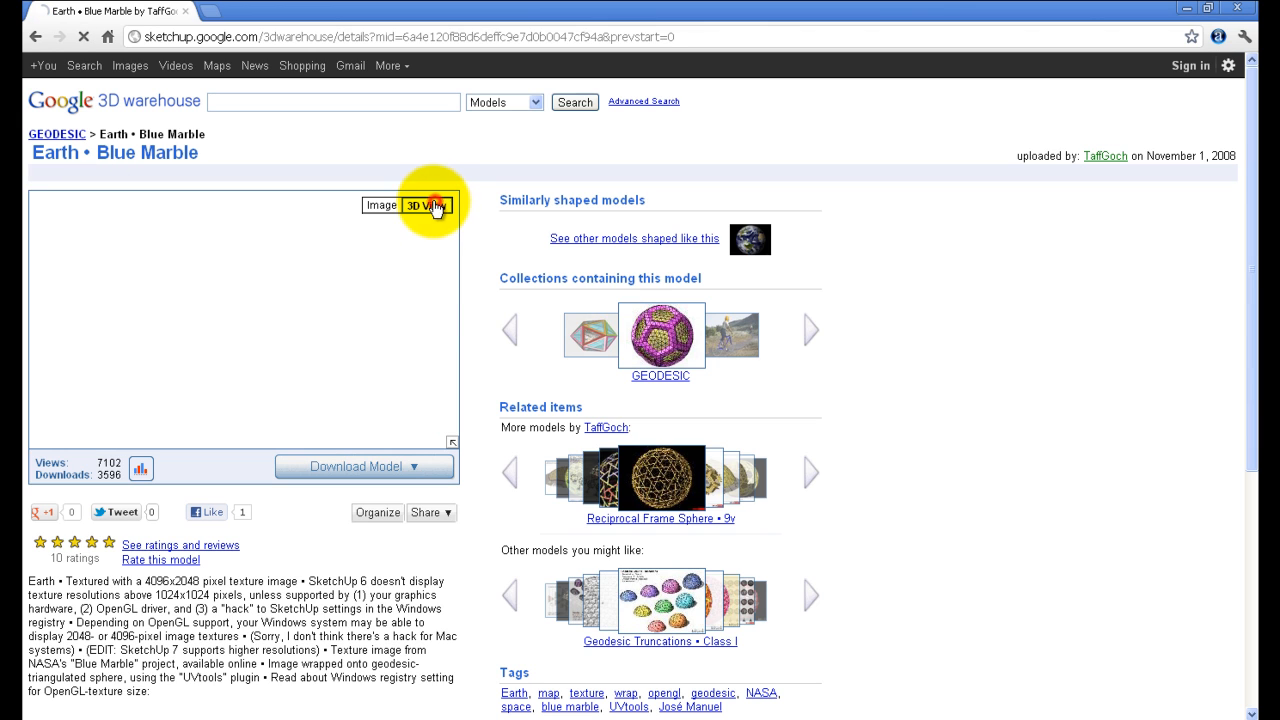
{"action": "left_click_drag", "start_coordinate": [345, 316], "coordinate": [336, 330]}
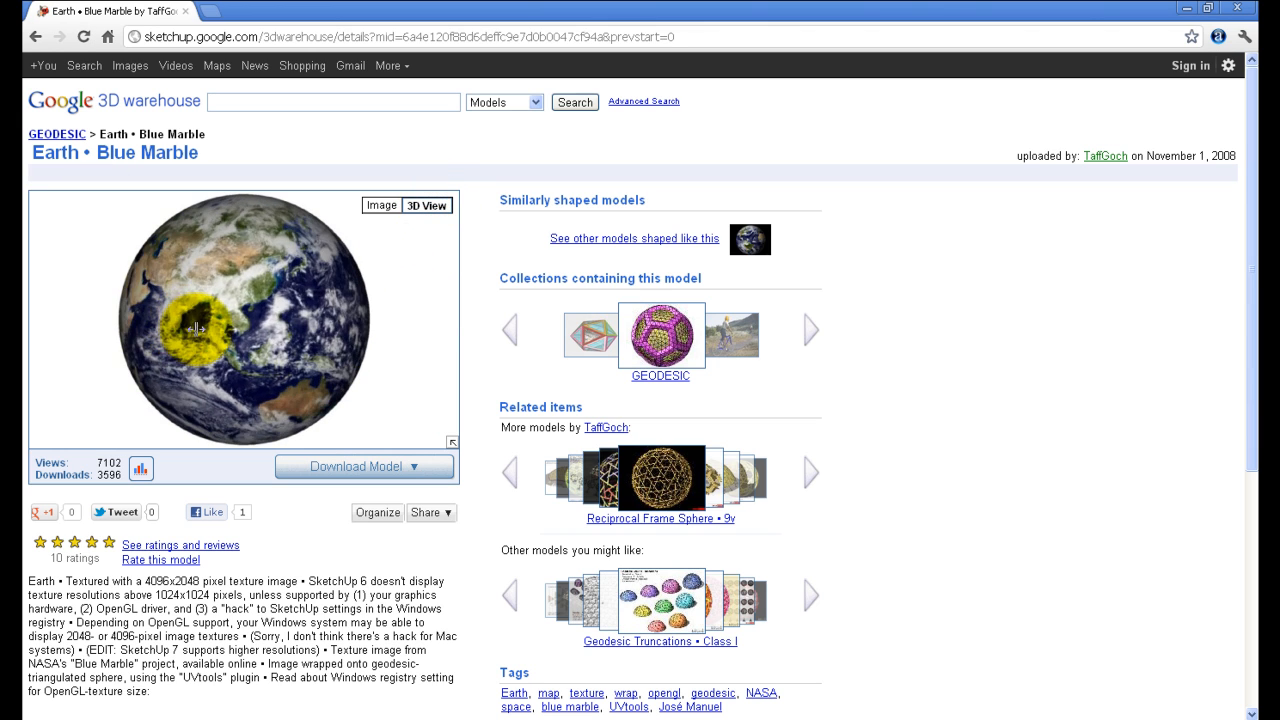
Export the Earth-4096 globe from 3DXchange as an iClone 5 prop
{"action": "left_click", "coordinate": [413, 467]}
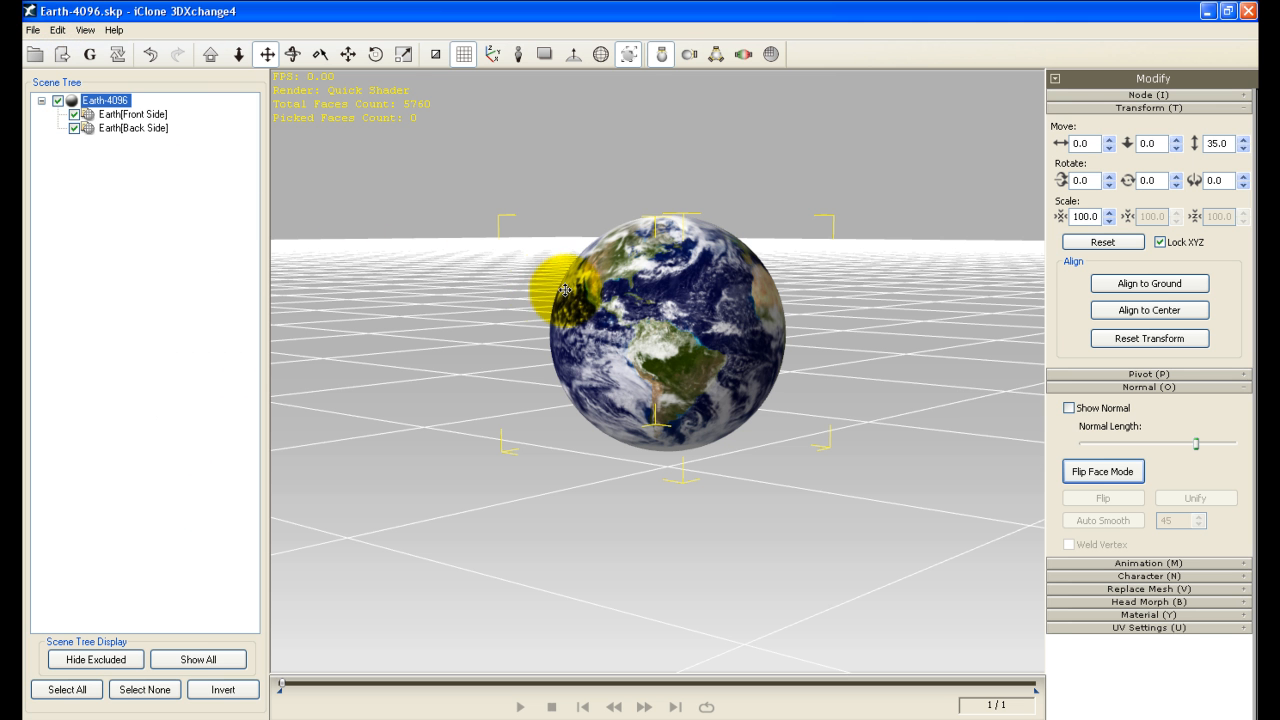
{"action": "mouse_move", "coordinate": [583, 295]}
{"action": "left_mouse_down"}
{"action": "mouse_move", "coordinate": [665, 303]}
{"action": "mouse_move", "coordinate": [327, 186]}
{"action": "left_mouse_up"}
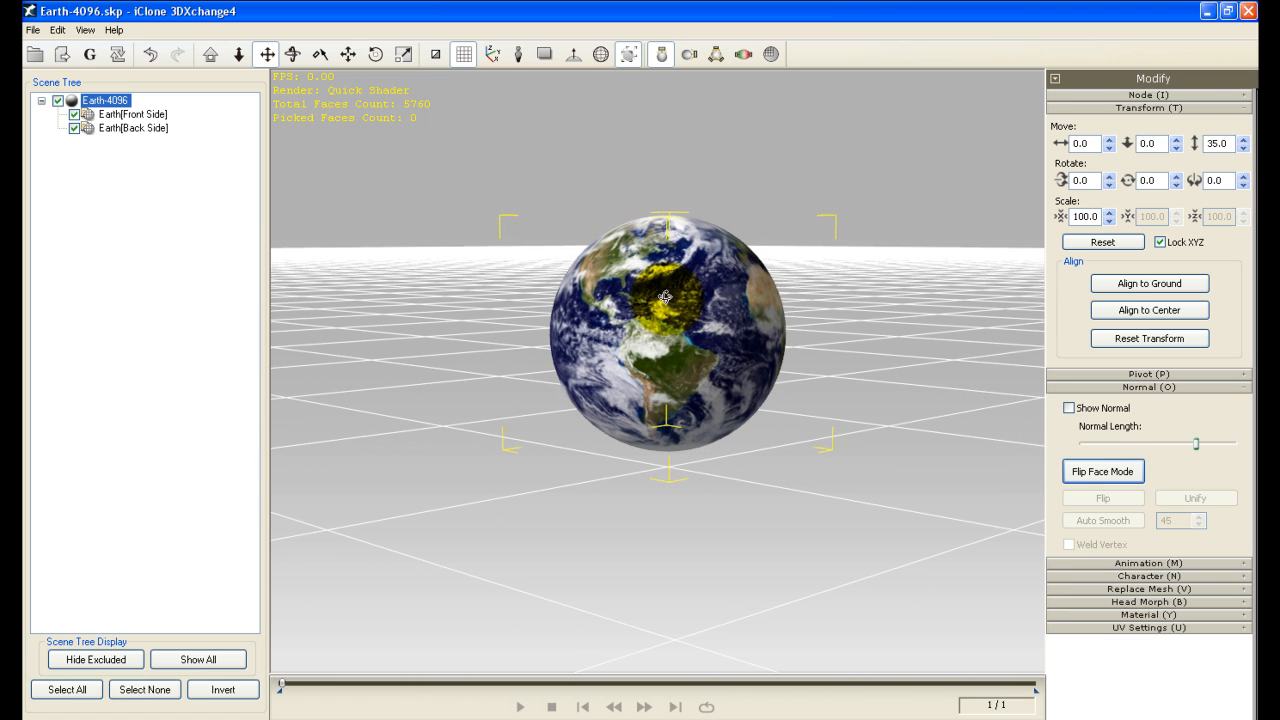
{"action": "left_click", "coordinate": [62, 54]}
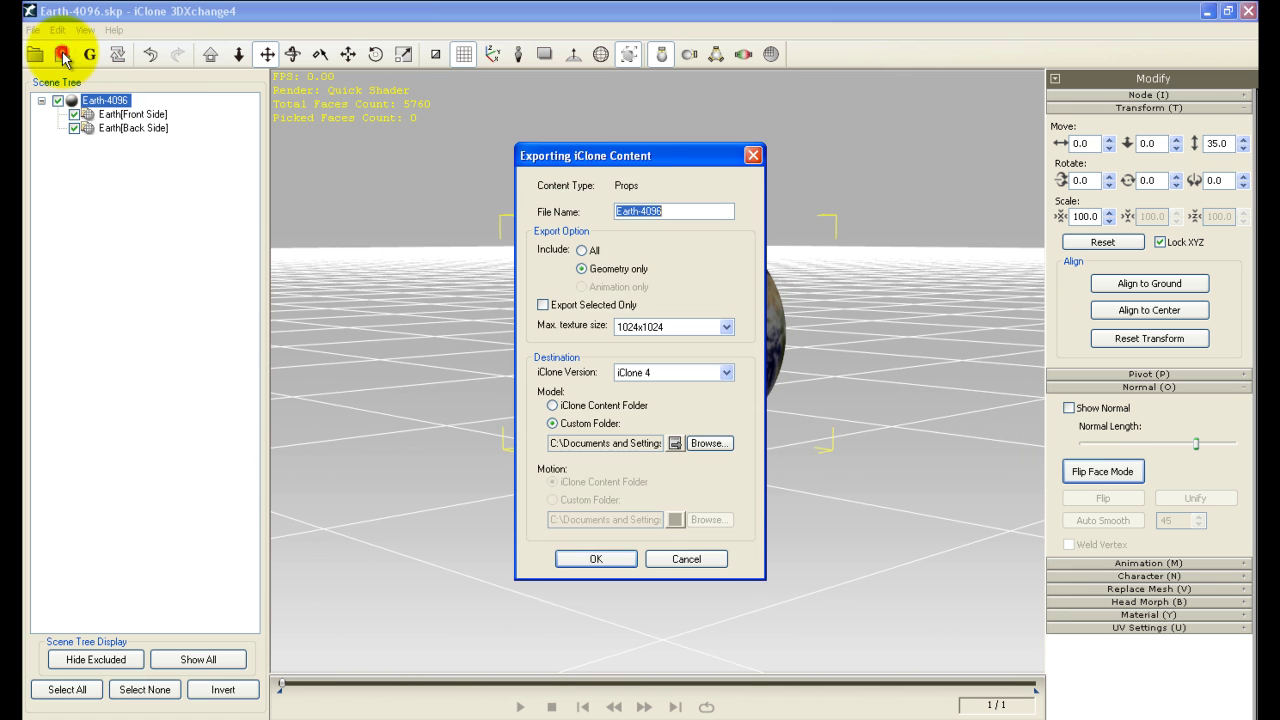
{"action": "left_click", "coordinate": [670, 372]}
{"action": "left_click", "coordinate": [650, 398]}
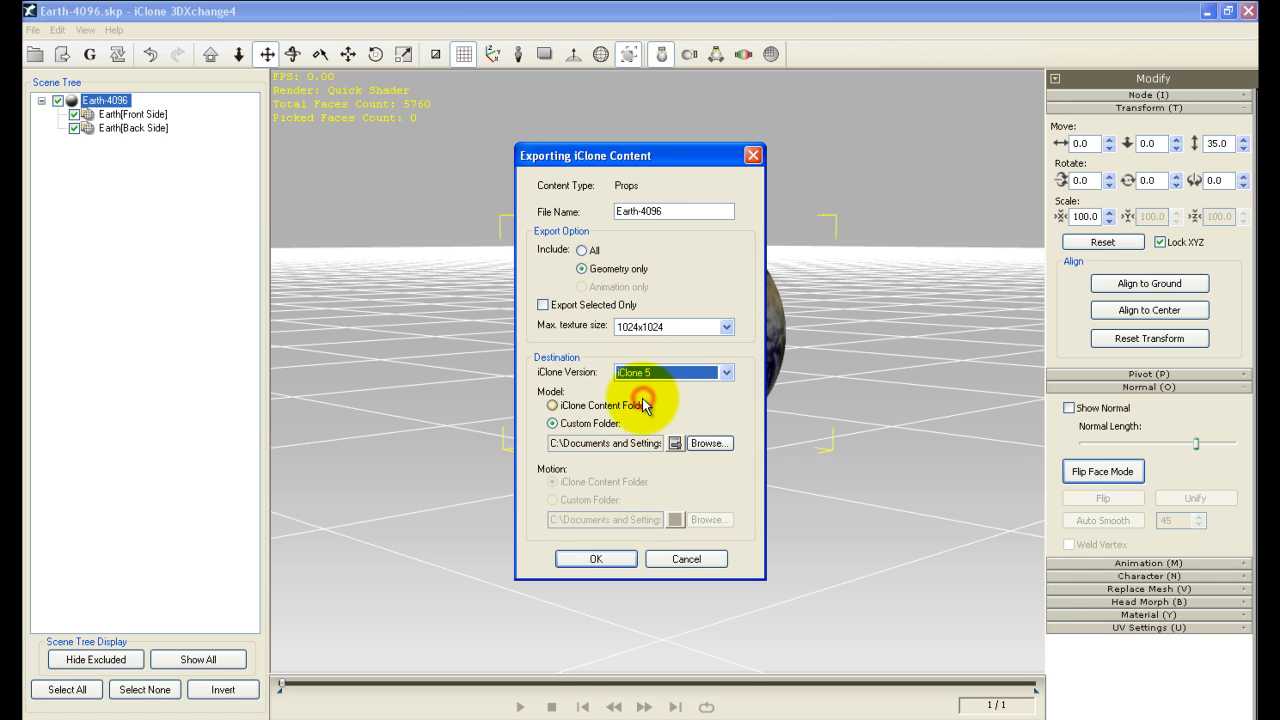
{"action": "left_click", "coordinate": [603, 560]}
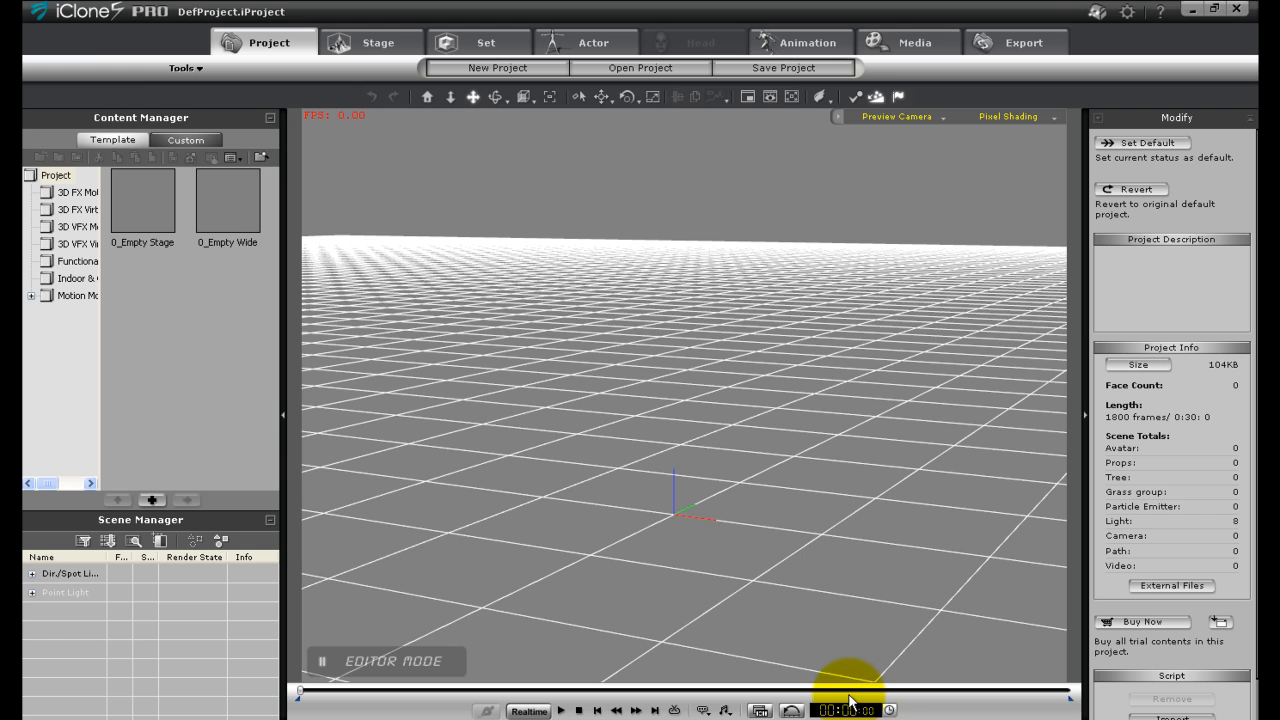
Drag Earth-4096 from Custom Props into the viewport and lift it above the grid
{"action": "left_click", "coordinate": [470, 42]}
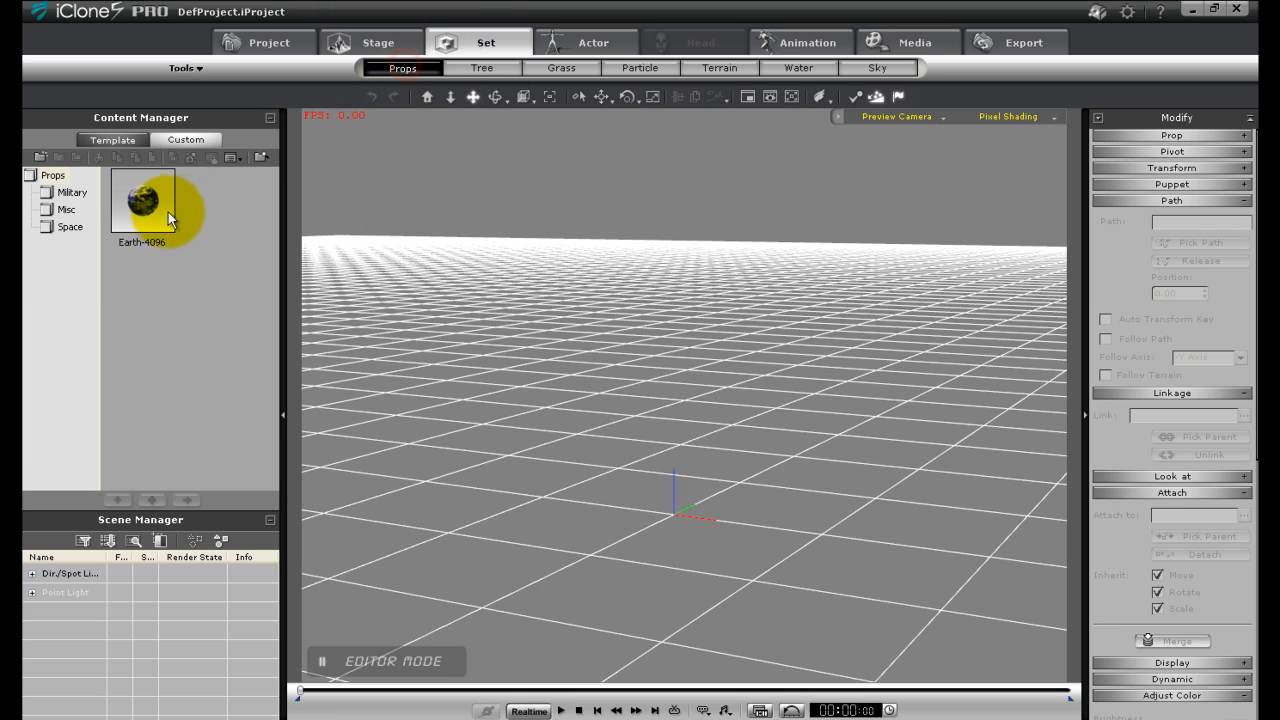
{"action": "mouse_move", "coordinate": [142, 205]}
{"action": "left_mouse_down"}
{"action": "mouse_move", "coordinate": [508, 487]}
{"action": "mouse_move", "coordinate": [677, 526]}
{"action": "left_mouse_up"}
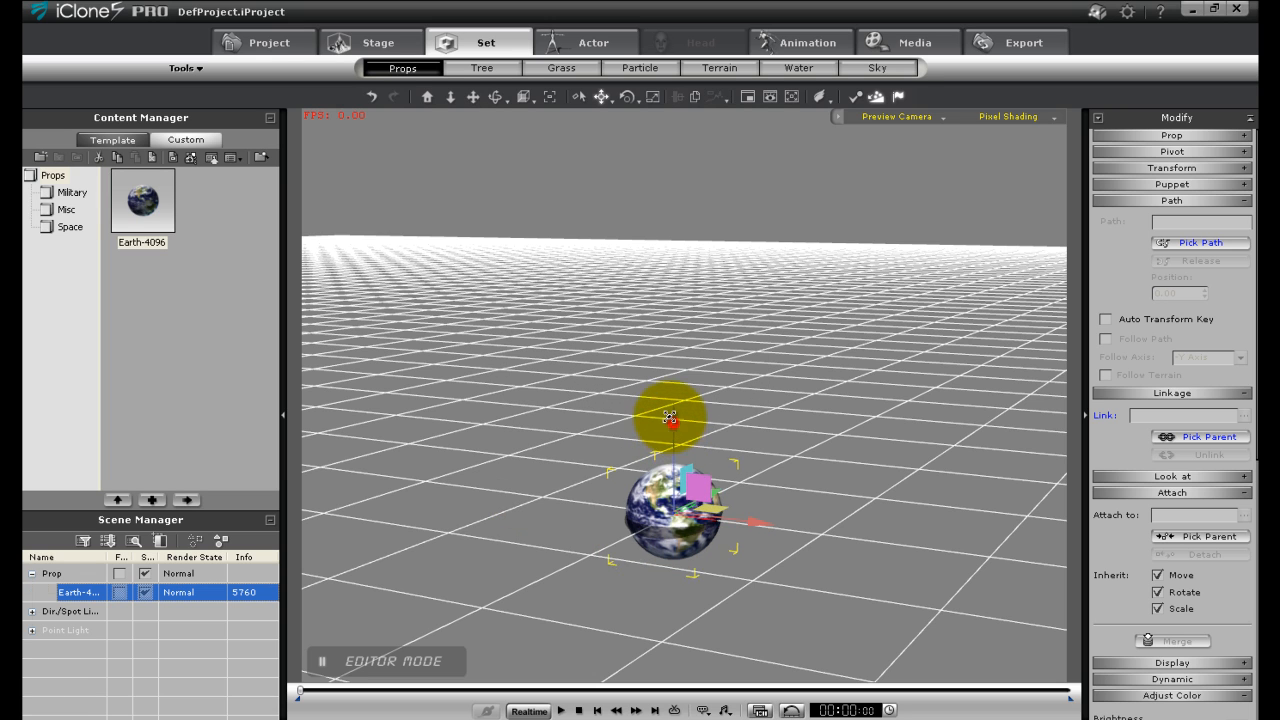
{"action": "left_click_drag", "start_coordinate": [677, 526], "coordinate": [667, 453]}
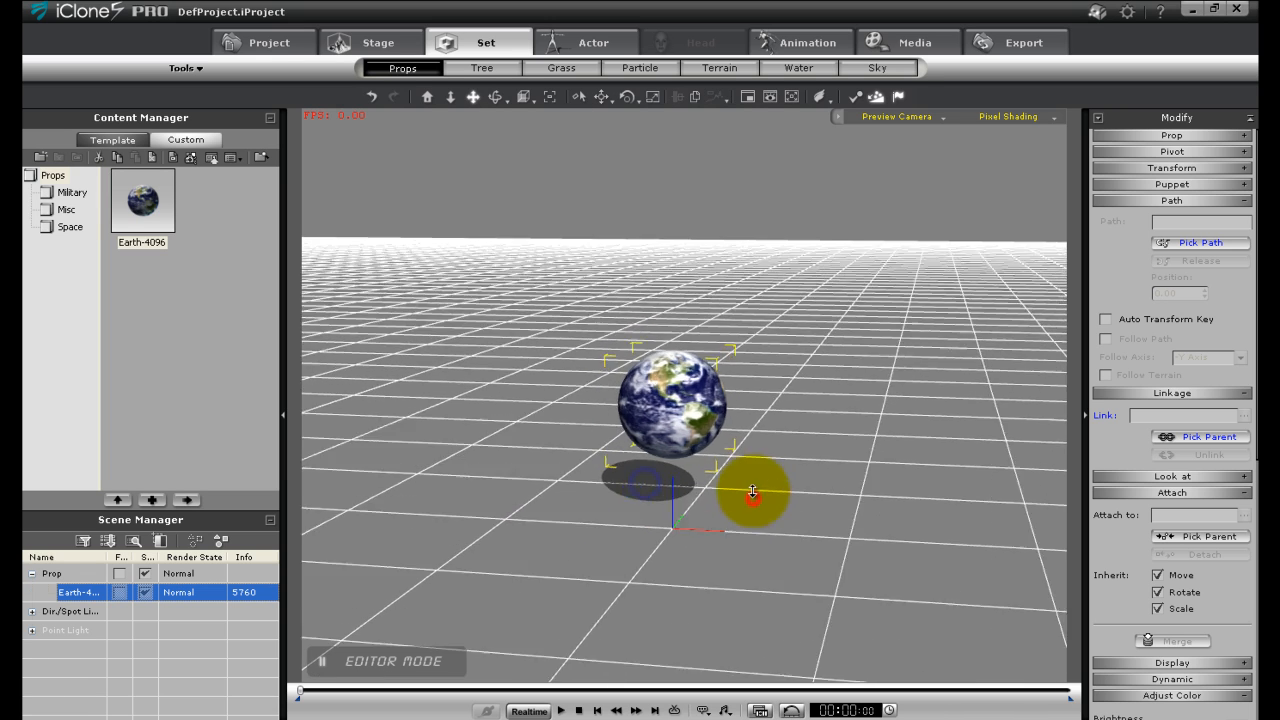
{"action": "scroll", "coordinate": [755, 492], "scroll_direction": "up", "scroll_amount": 8}
{"action": "left_click_drag", "start_coordinate": [755, 492], "coordinate": [662, 486]}
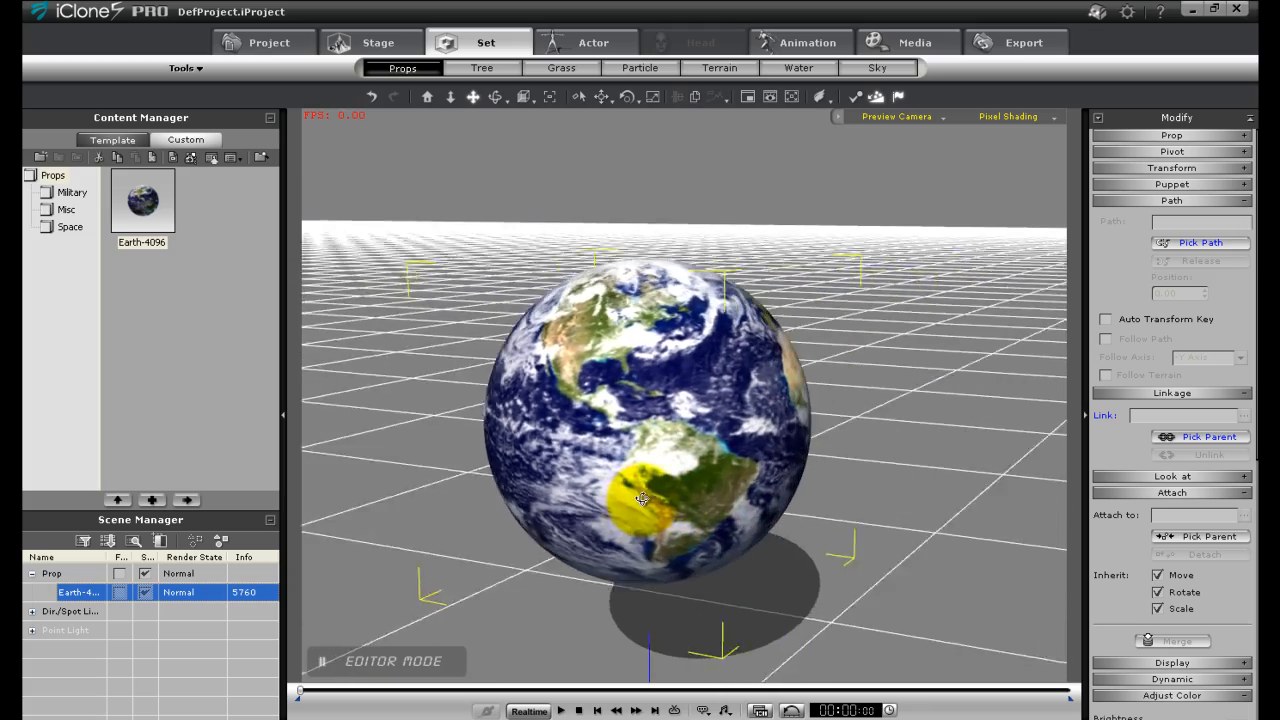
{"action": "scroll", "coordinate": [662, 486], "scroll_direction": "down", "scroll_amount": 6}
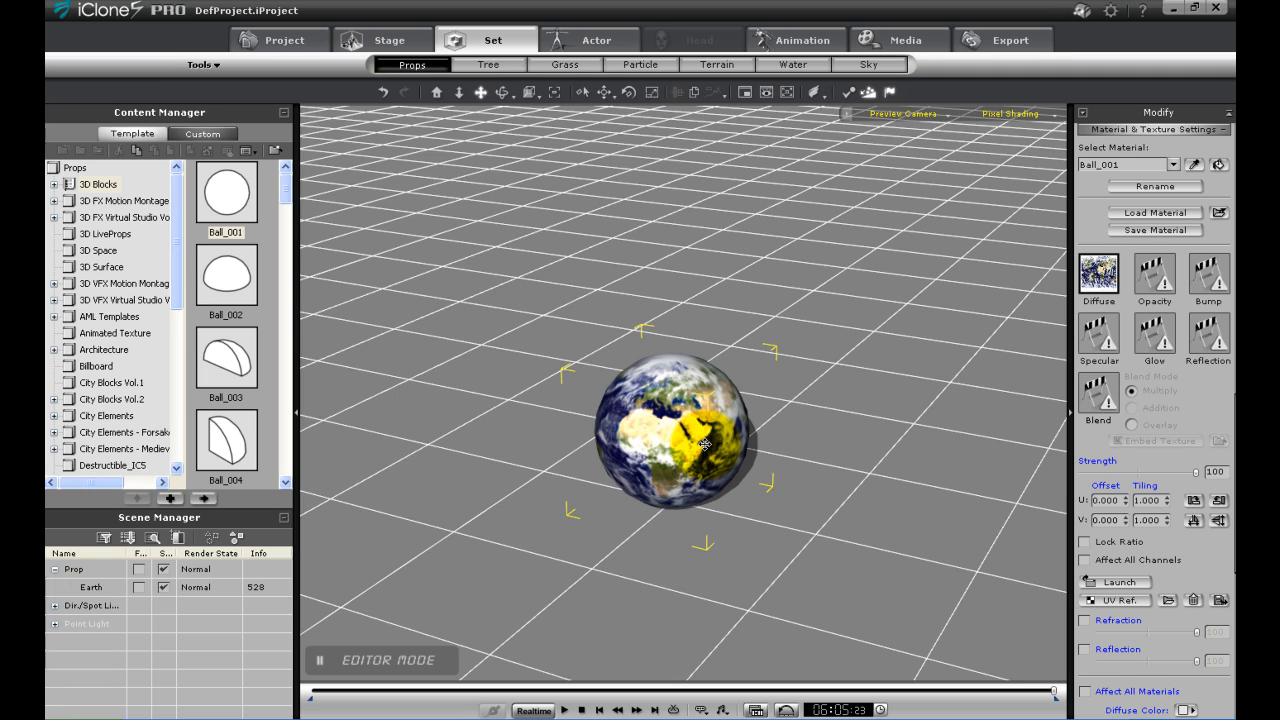
In the Timeline at frame 15, set the Earth's Transform Rotate Z to 90 degrees
{"action": "key", "text": "F3"}
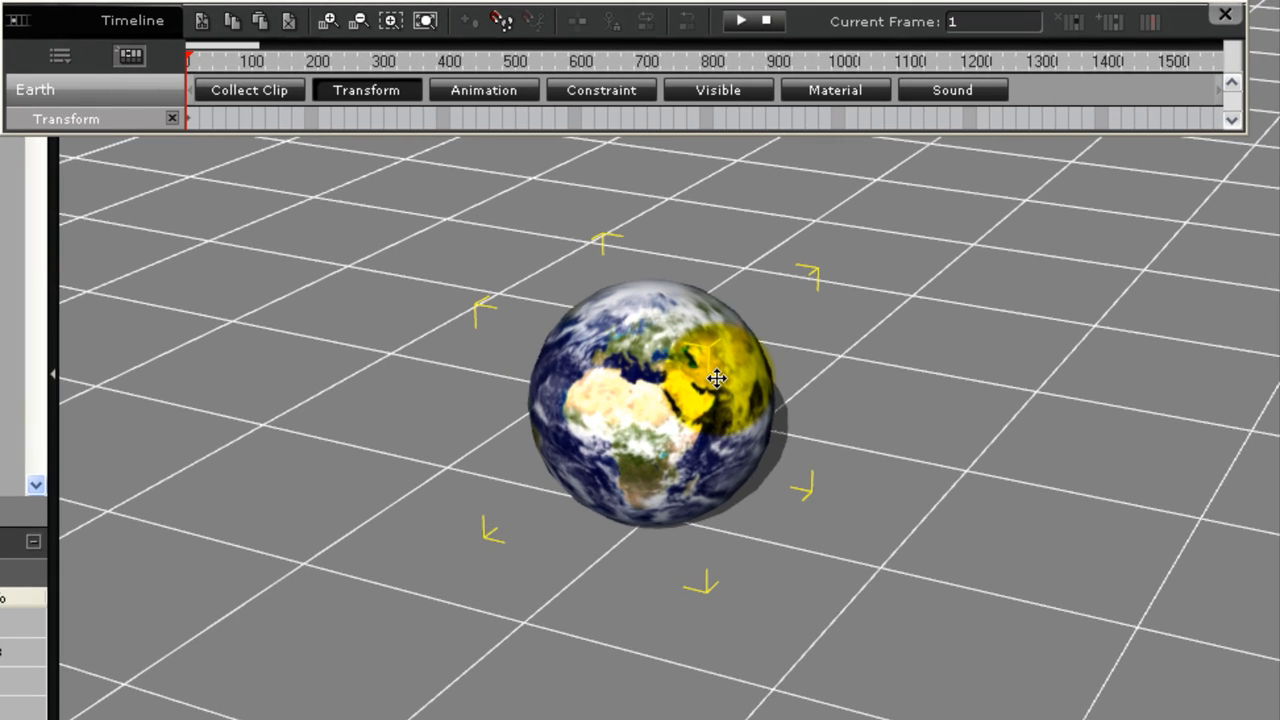
{"action": "left_click", "coordinate": [390, 22]}
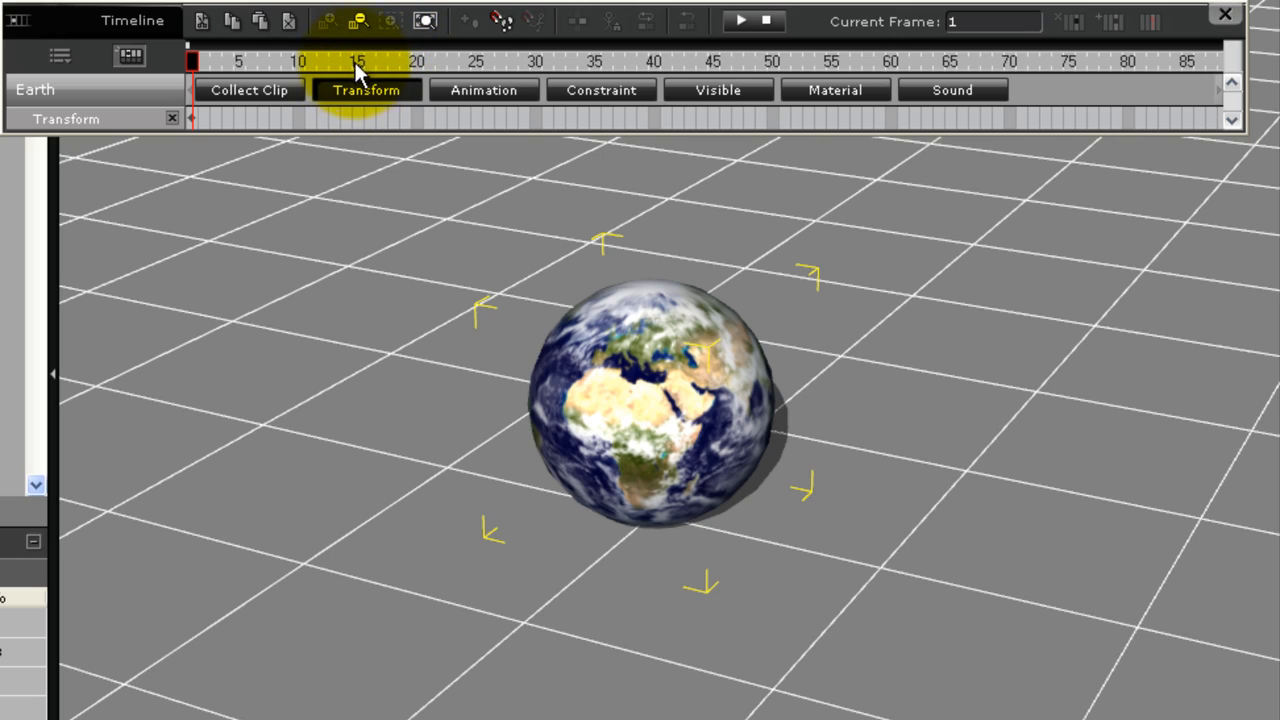
{"action": "left_click", "coordinate": [356, 115]}
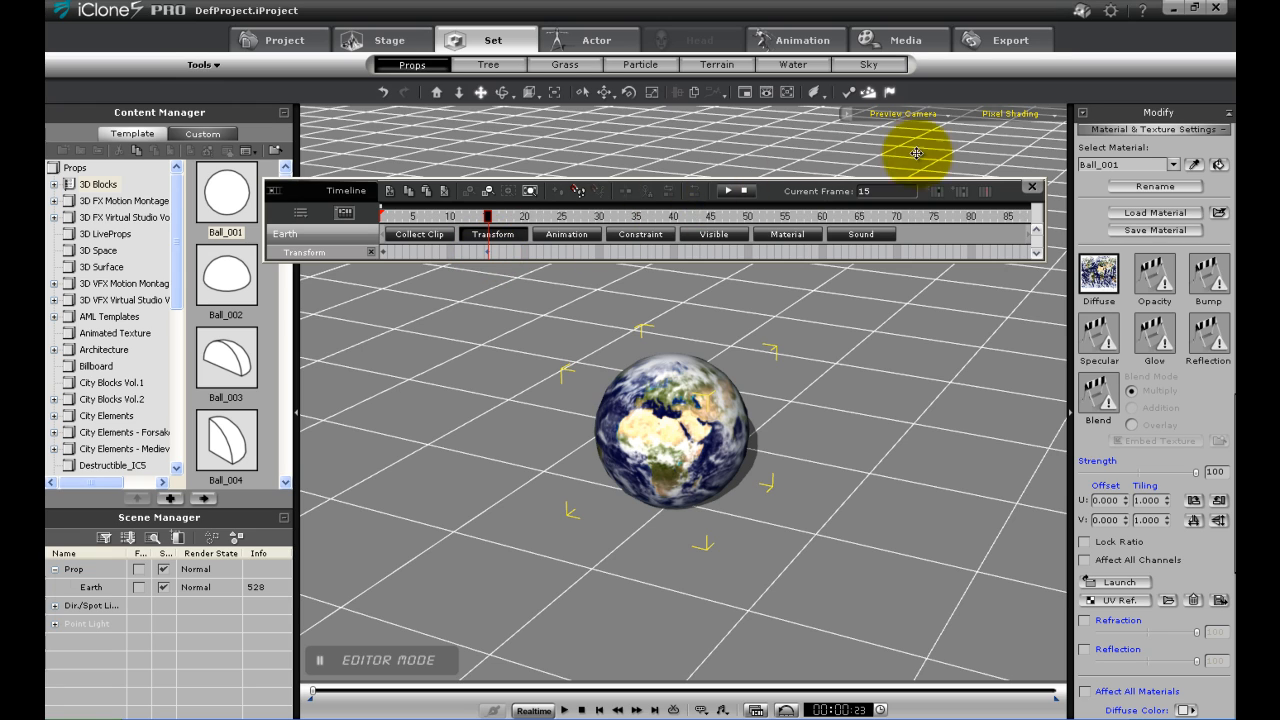
{"action": "left_click", "coordinate": [1085, 116]}
{"action": "left_click", "coordinate": [1028, 147]}
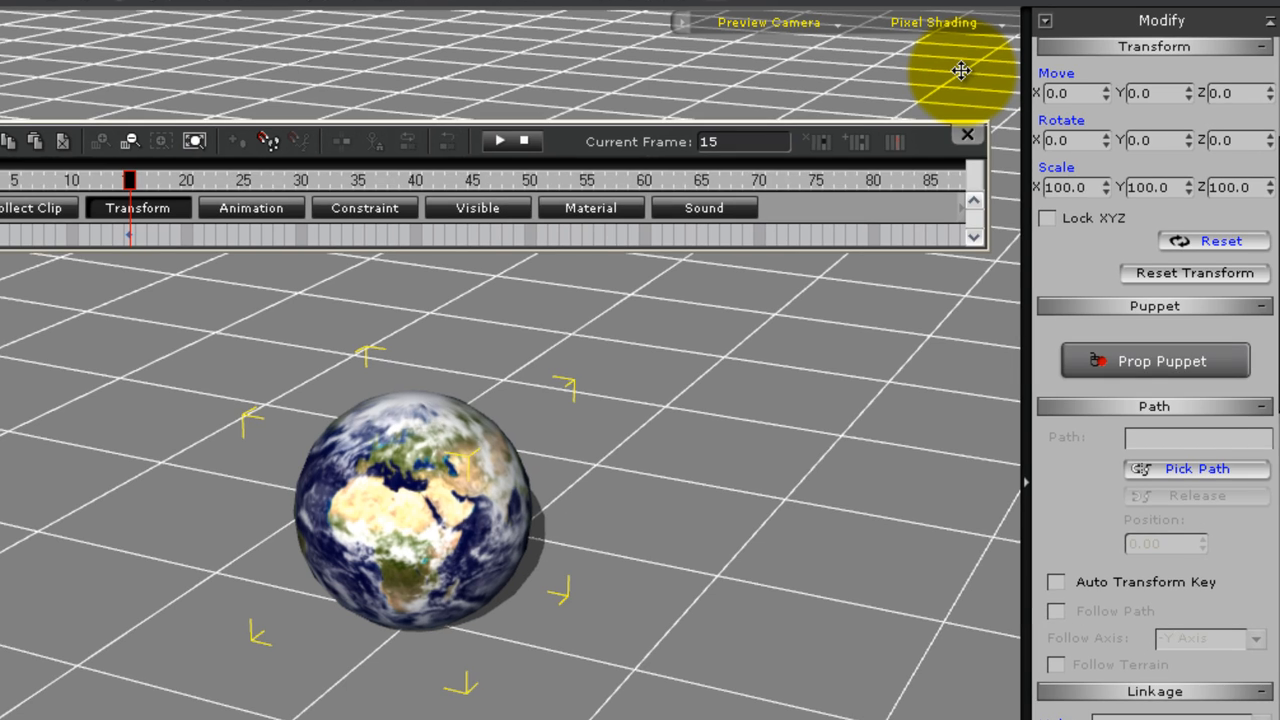
{"action": "left_click", "coordinate": [1232, 140]}
{"action": "double_click", "coordinate": [1222, 141]}
{"action": "type", "text": "90"}
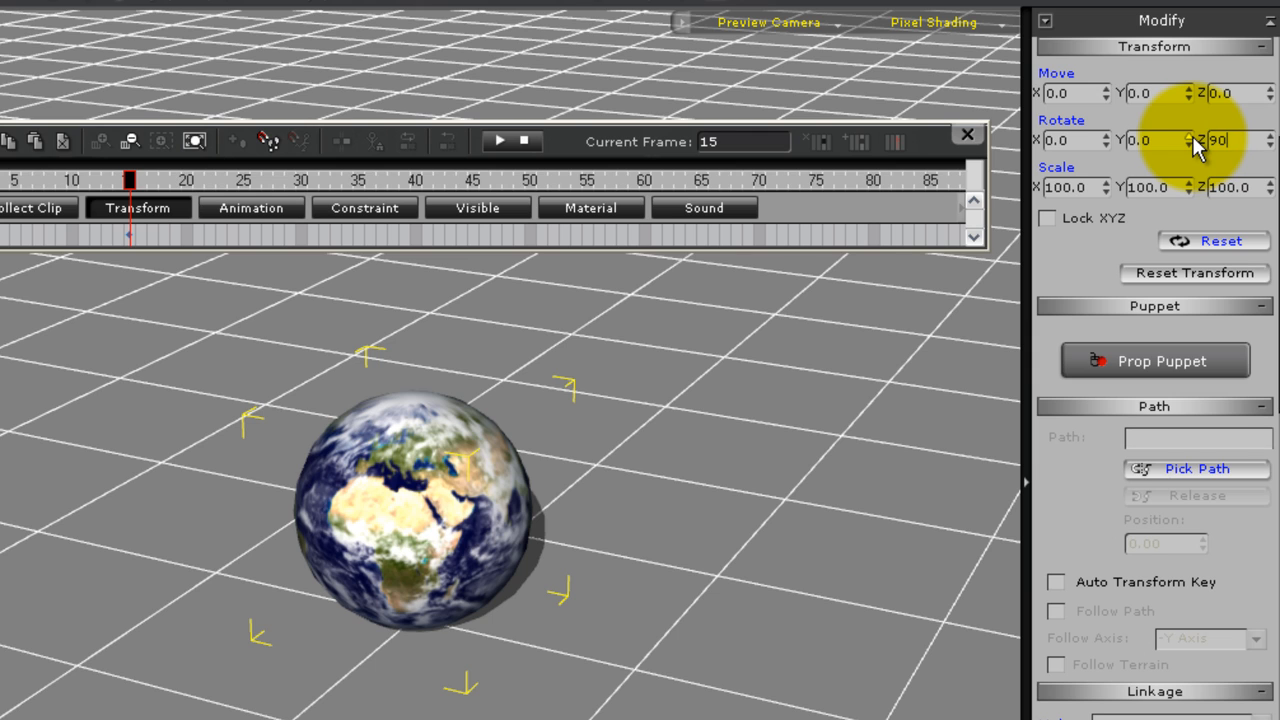
{"action": "key", "text": "Return"}
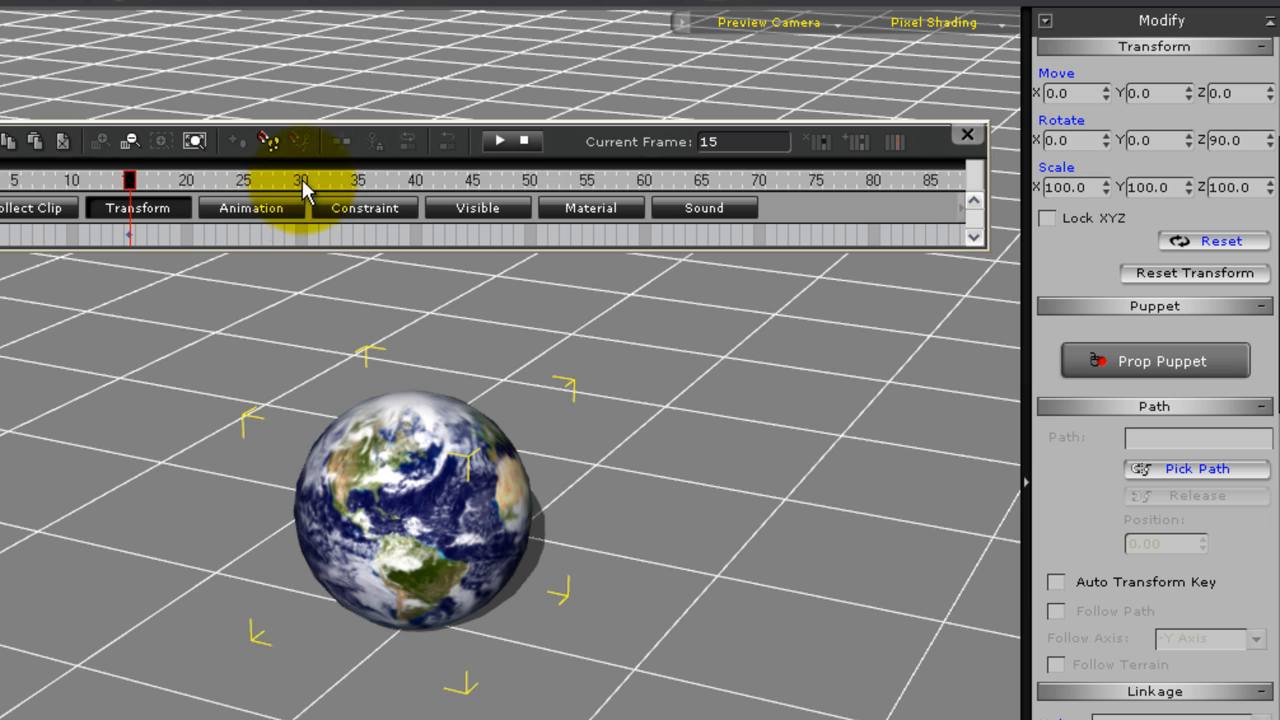
Key Rotate Z to 180, 270 and 360 degrees at frames 30, 45 and 60
{"action": "left_click", "coordinate": [302, 182]}
{"action": "left_click", "coordinate": [304, 240]}
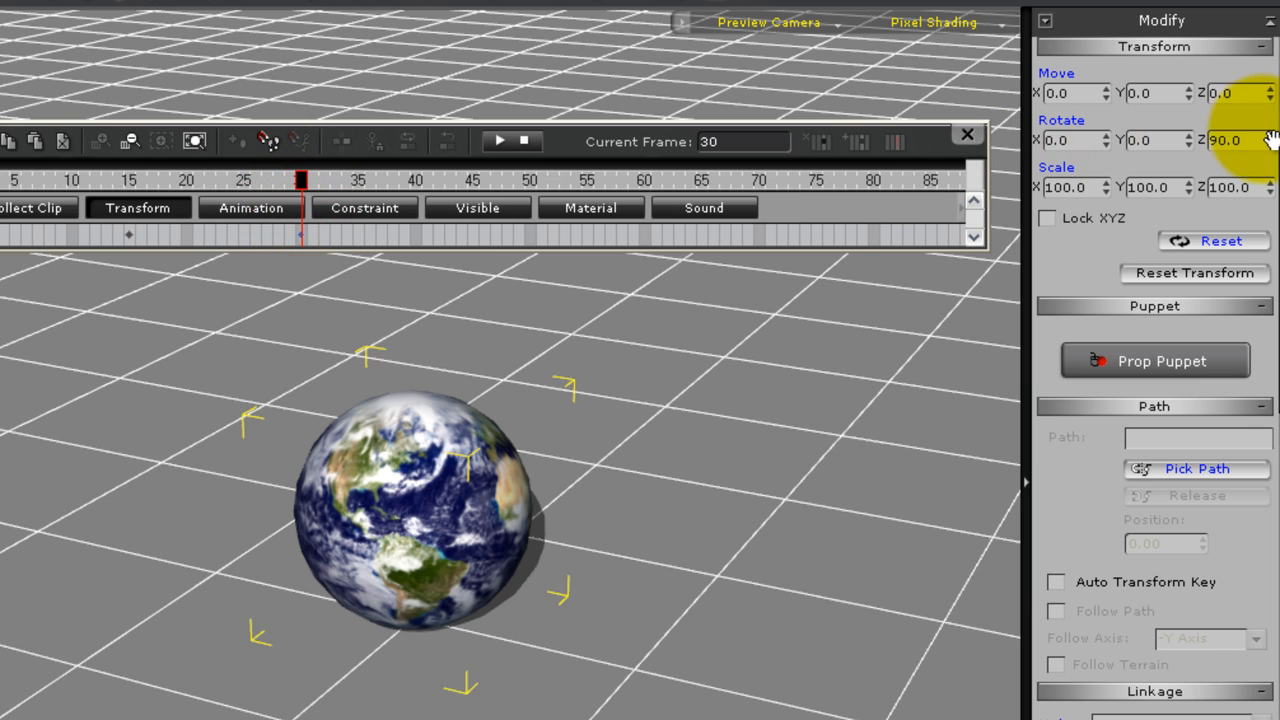
{"action": "left_click", "coordinate": [1232, 140]}
{"action": "double_click", "coordinate": [1232, 140]}
{"action": "type", "text": "180"}
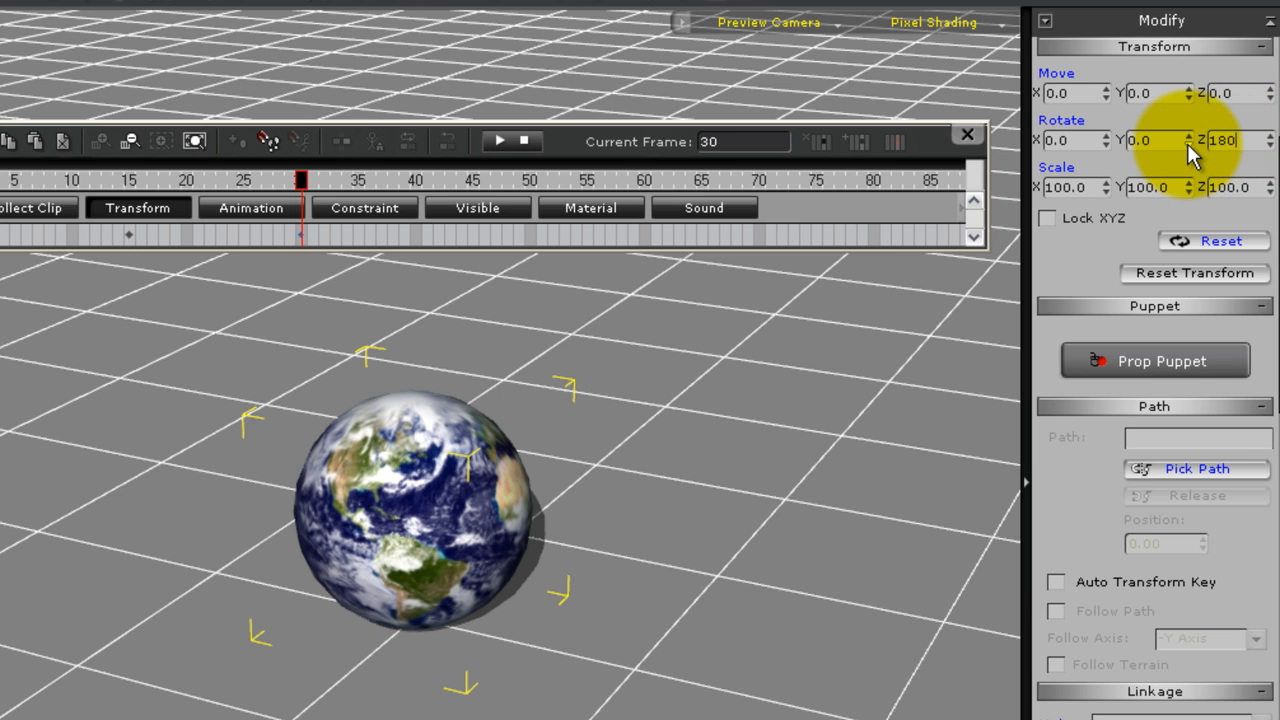
{"action": "key", "text": "Return"}
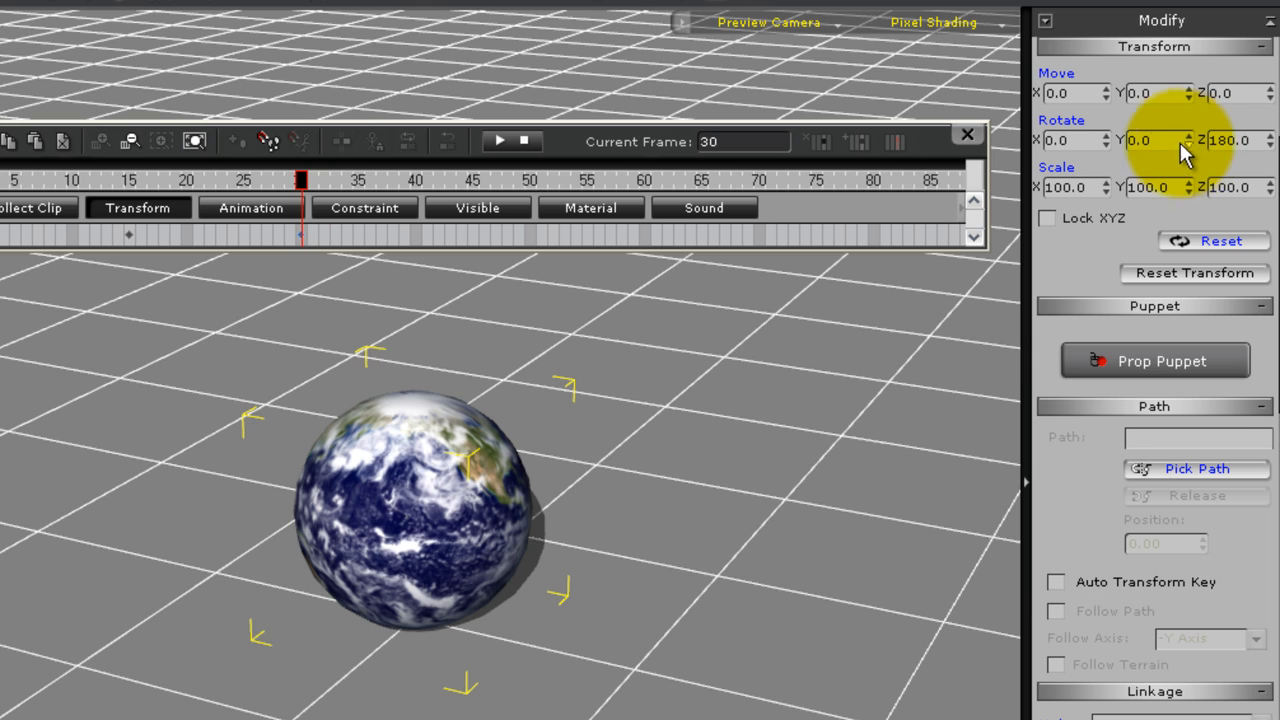
{"action": "left_click", "coordinate": [477, 235]}
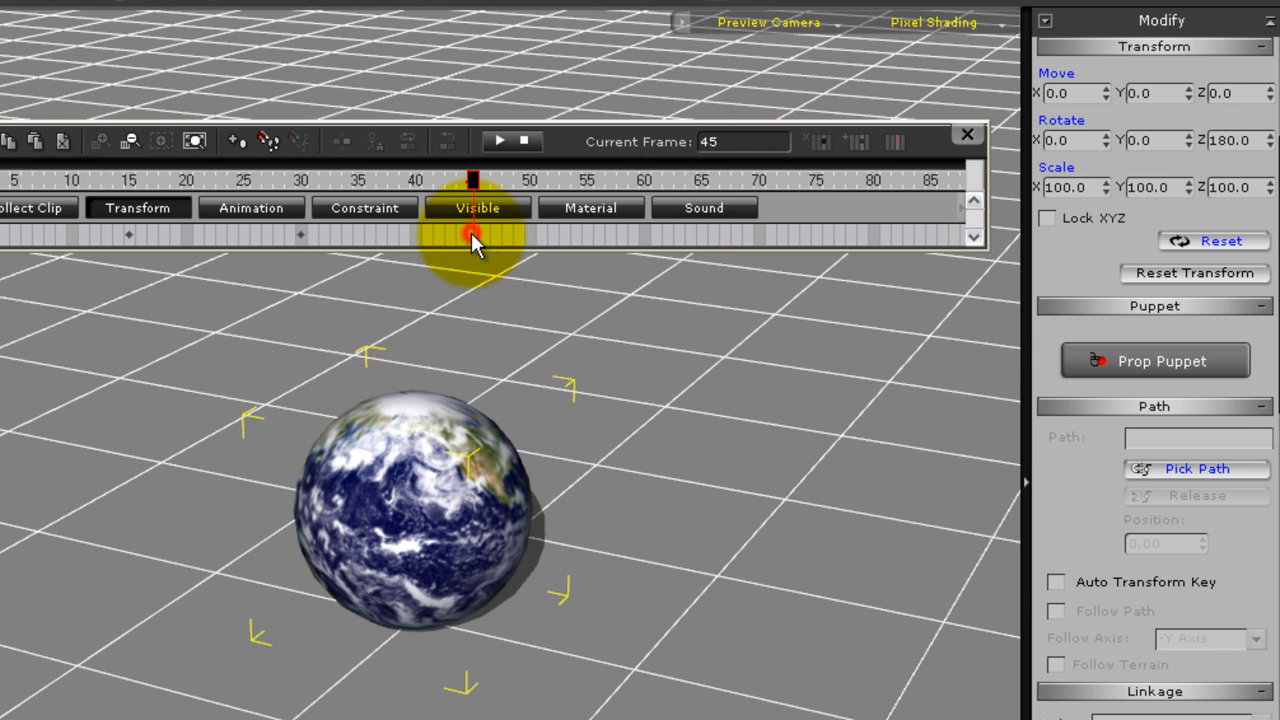
{"action": "double_click", "coordinate": [1232, 140]}
{"action": "type", "text": "270"}
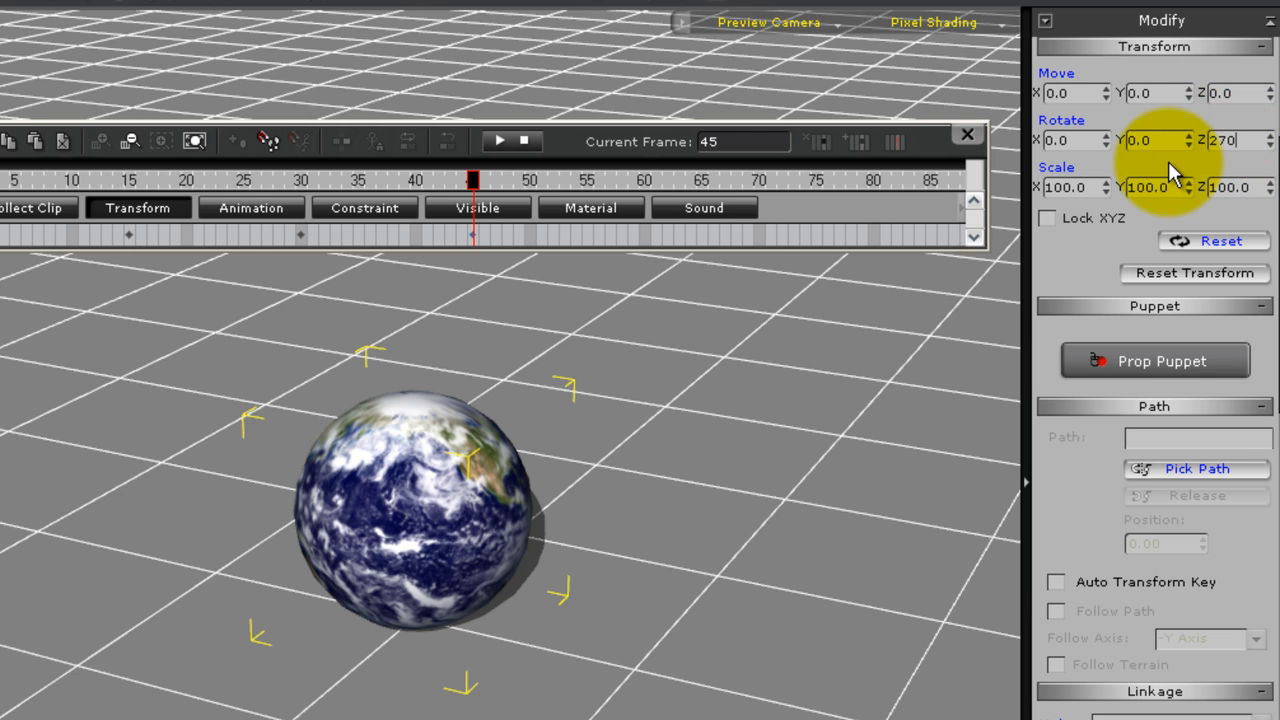
{"action": "key", "text": "Return"}
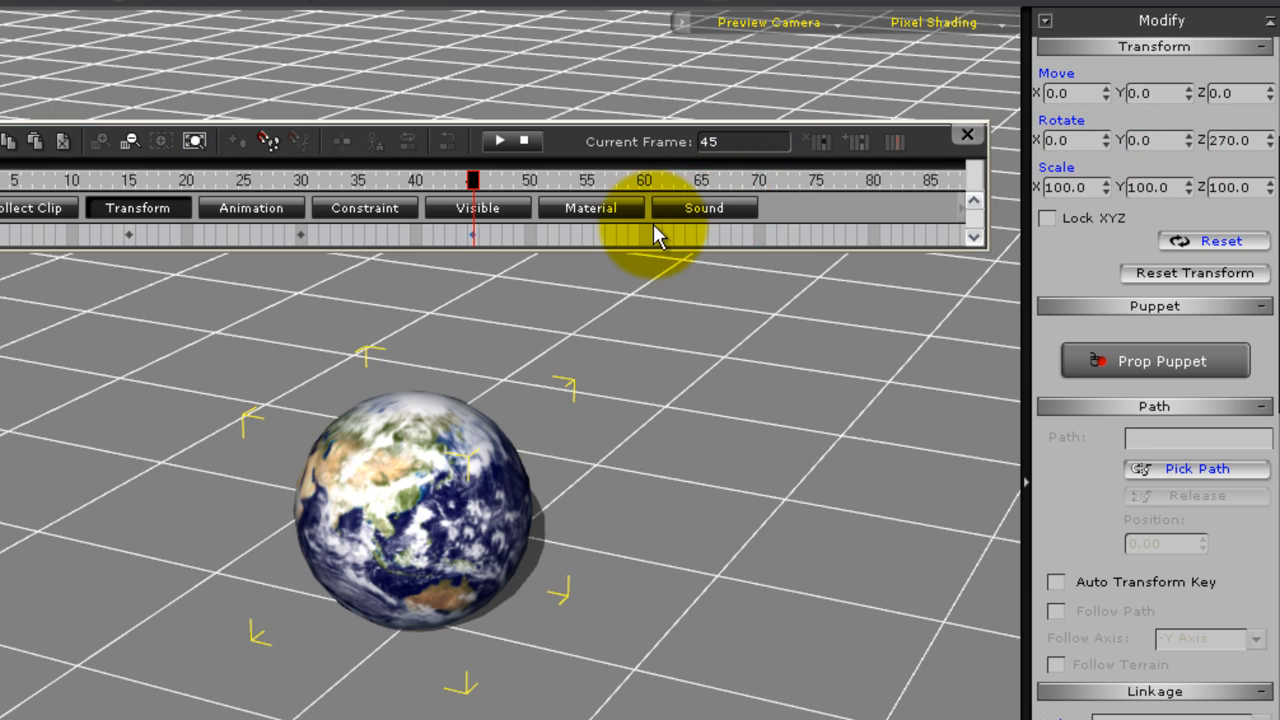
{"action": "double_click", "coordinate": [1232, 140]}
{"action": "type", "text": "360"}
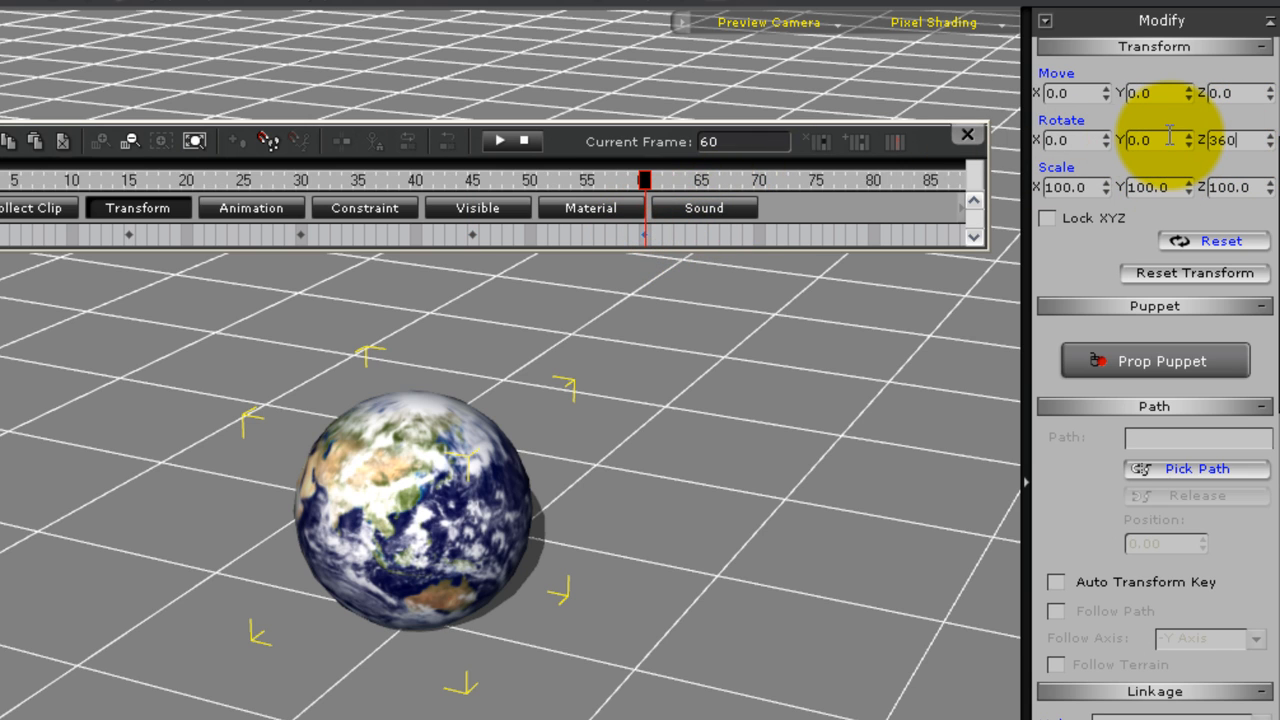
{"action": "key", "text": "Return"}
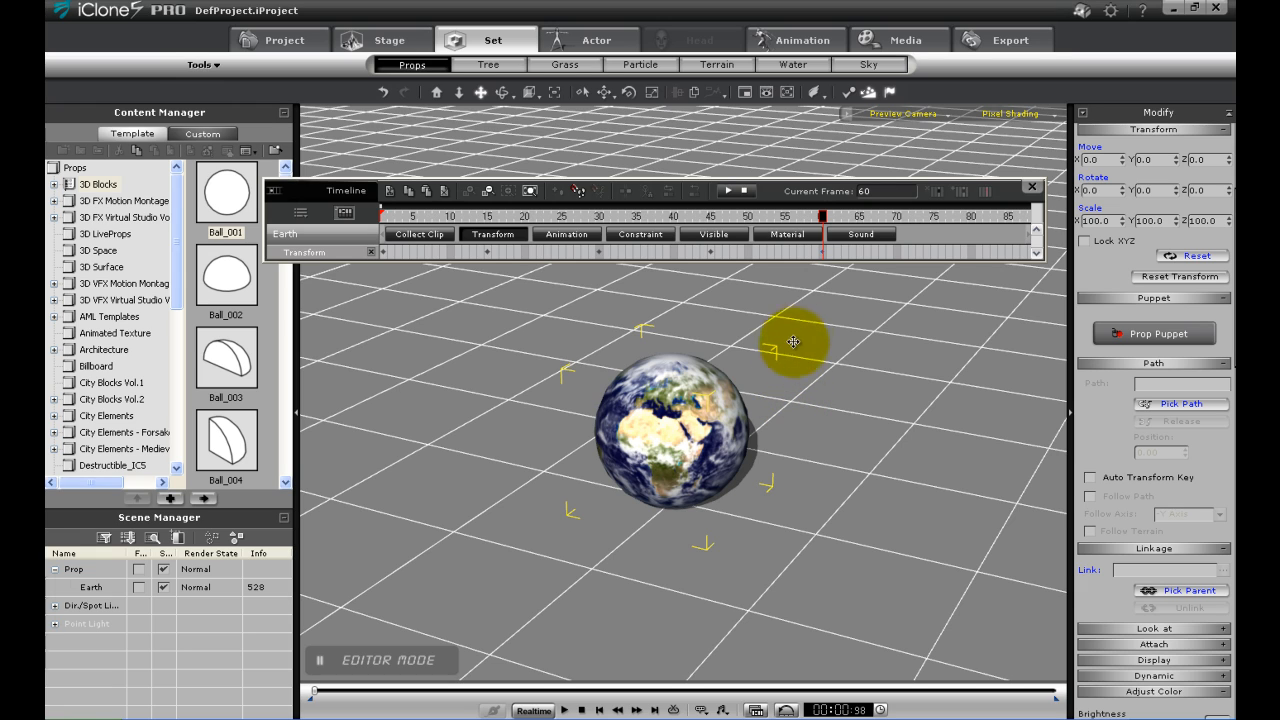
{"action": "left_click", "coordinate": [746, 191]}
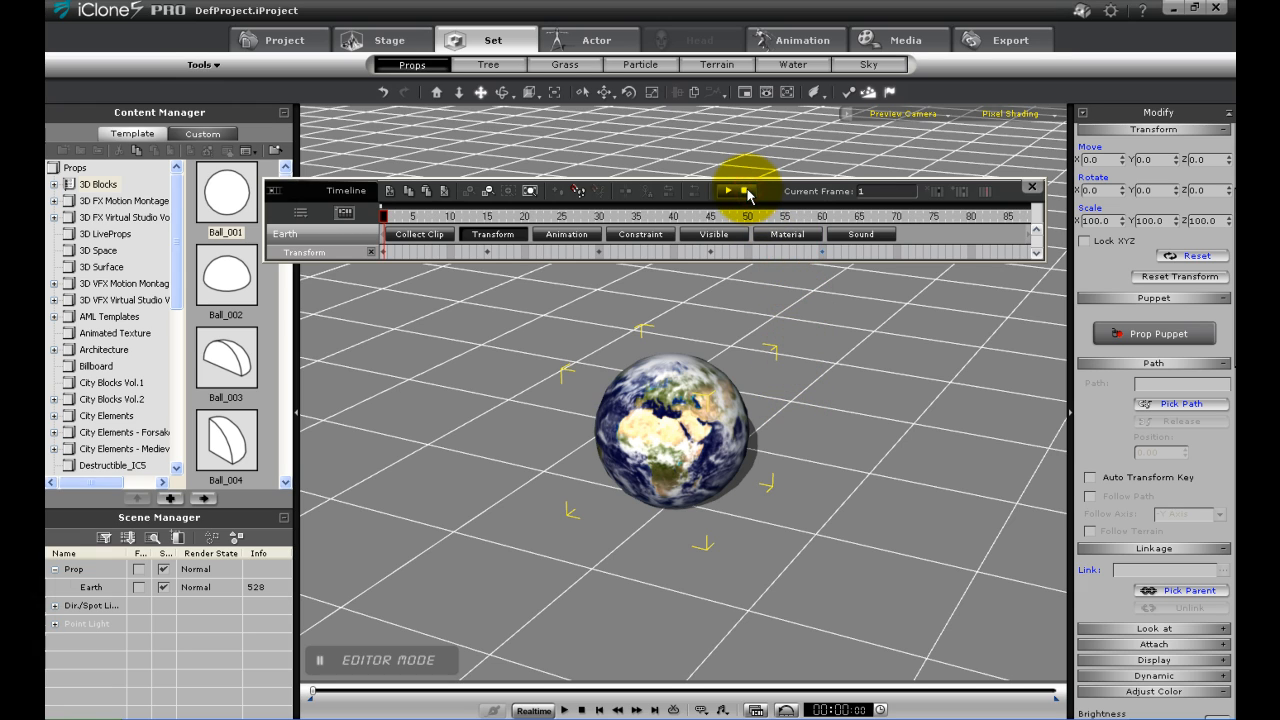
{"action": "left_click", "coordinate": [727, 192]}
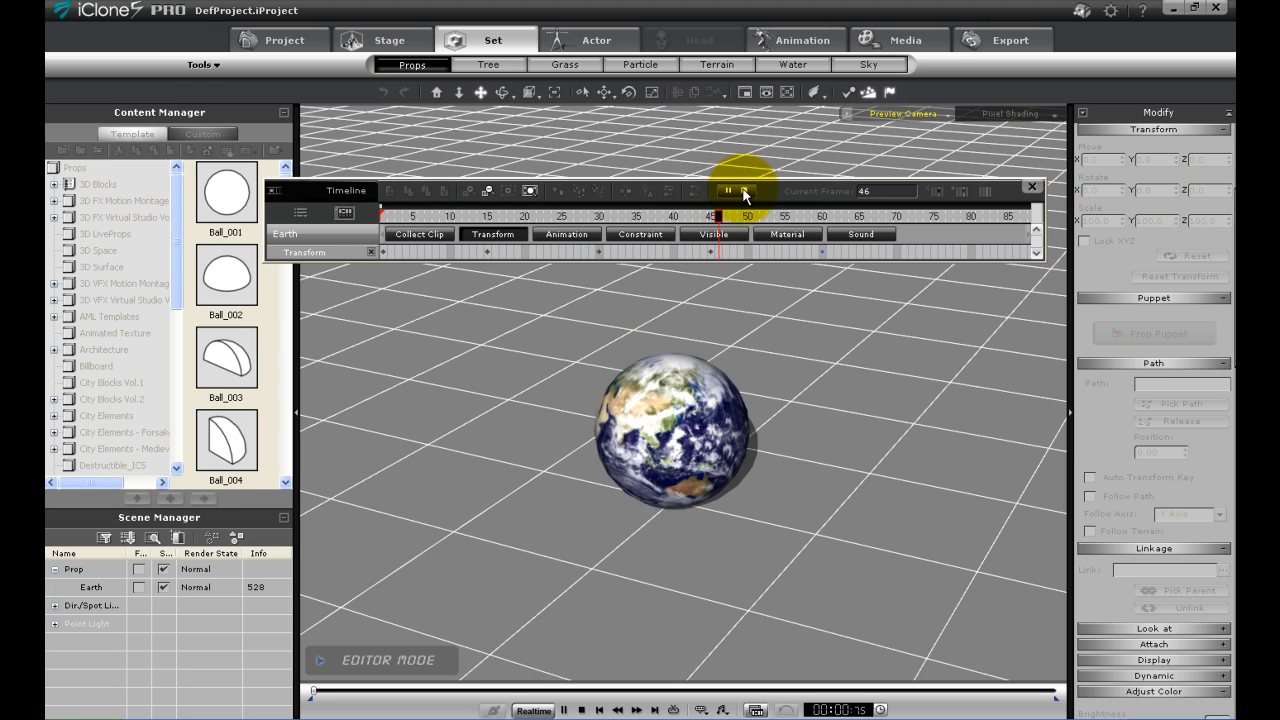
{"action": "left_click", "coordinate": [746, 192]}
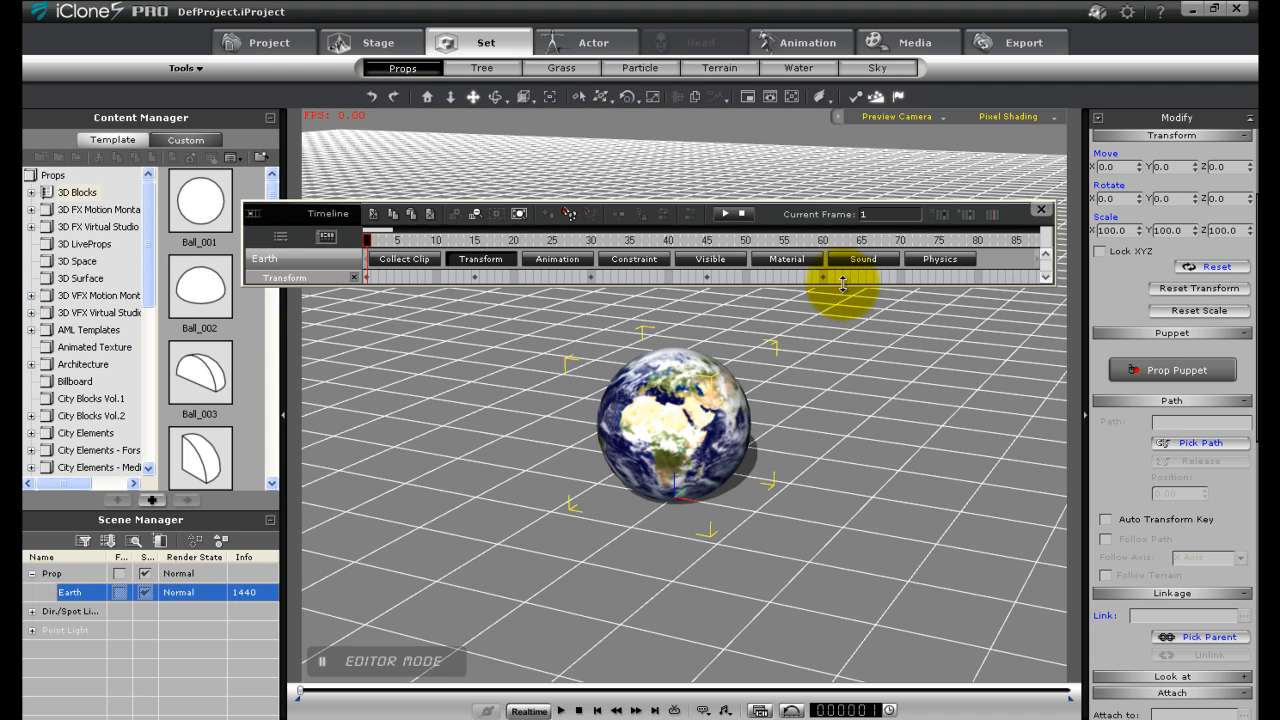
Copy the Earth's rotation keys from the first Transform key
{"action": "left_click", "coordinate": [372, 240]}
{"action": "right_click", "coordinate": [369, 277]}
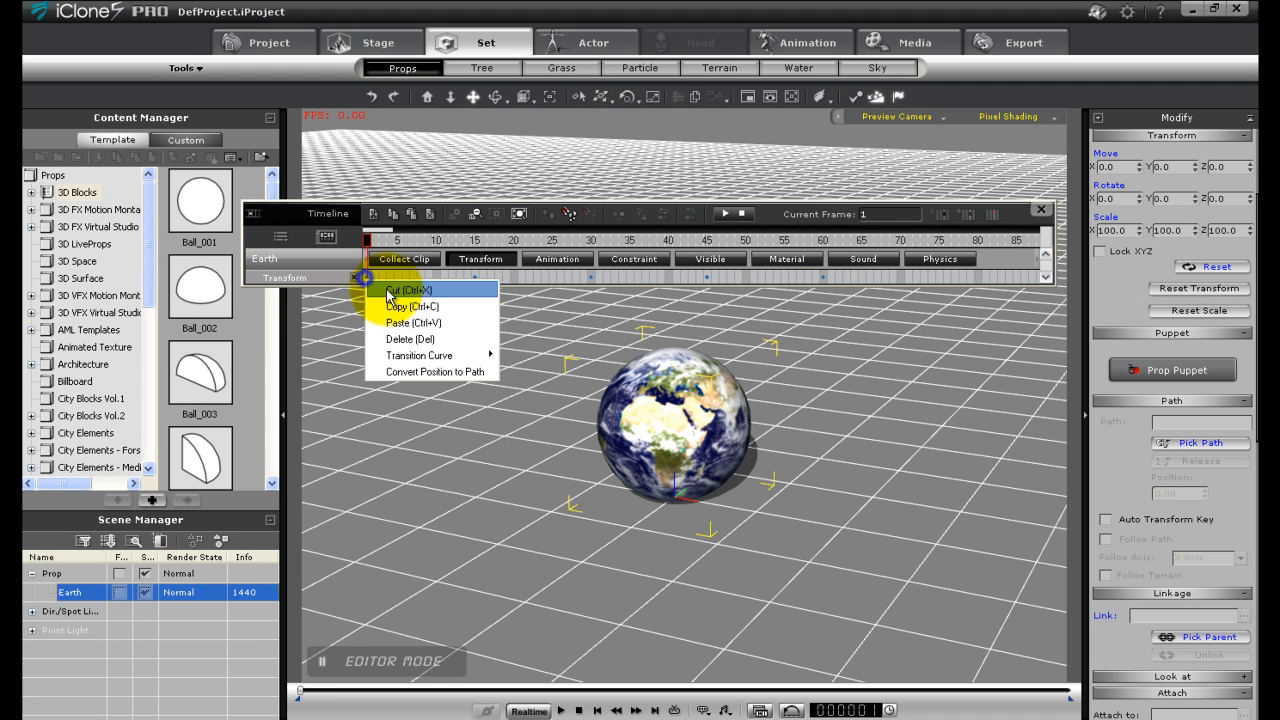
{"action": "left_click", "coordinate": [395, 232]}
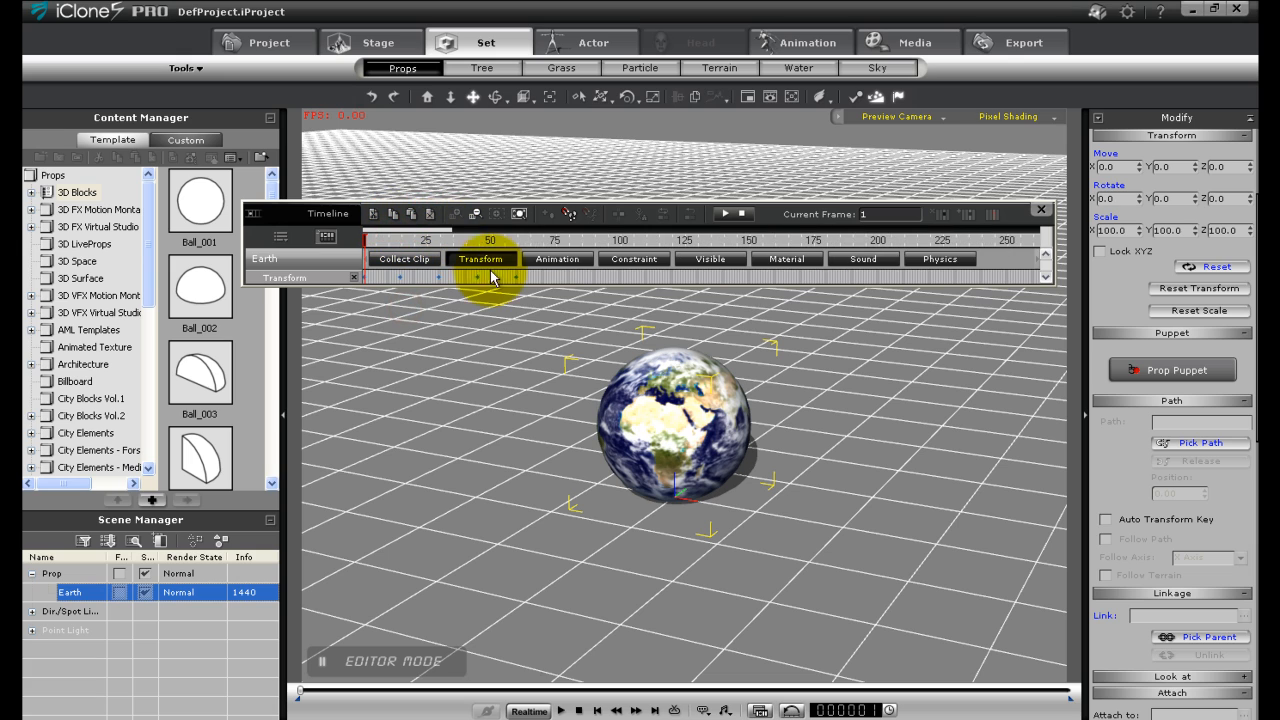
Paste the rotation keys on the Transform track at frames 70 and 140
{"action": "left_click", "coordinate": [543, 277]}
{"action": "right_click", "coordinate": [543, 280]}
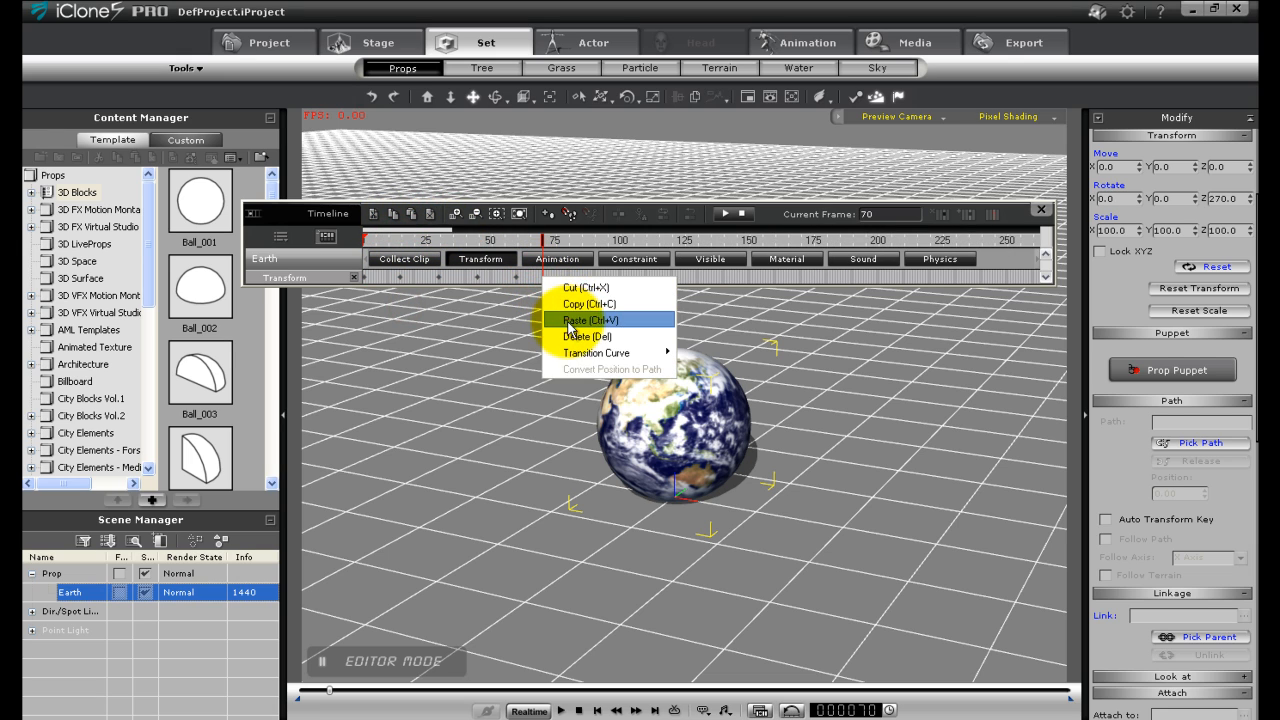
{"action": "left_click", "coordinate": [580, 330]}
{"action": "left_click", "coordinate": [724, 277]}
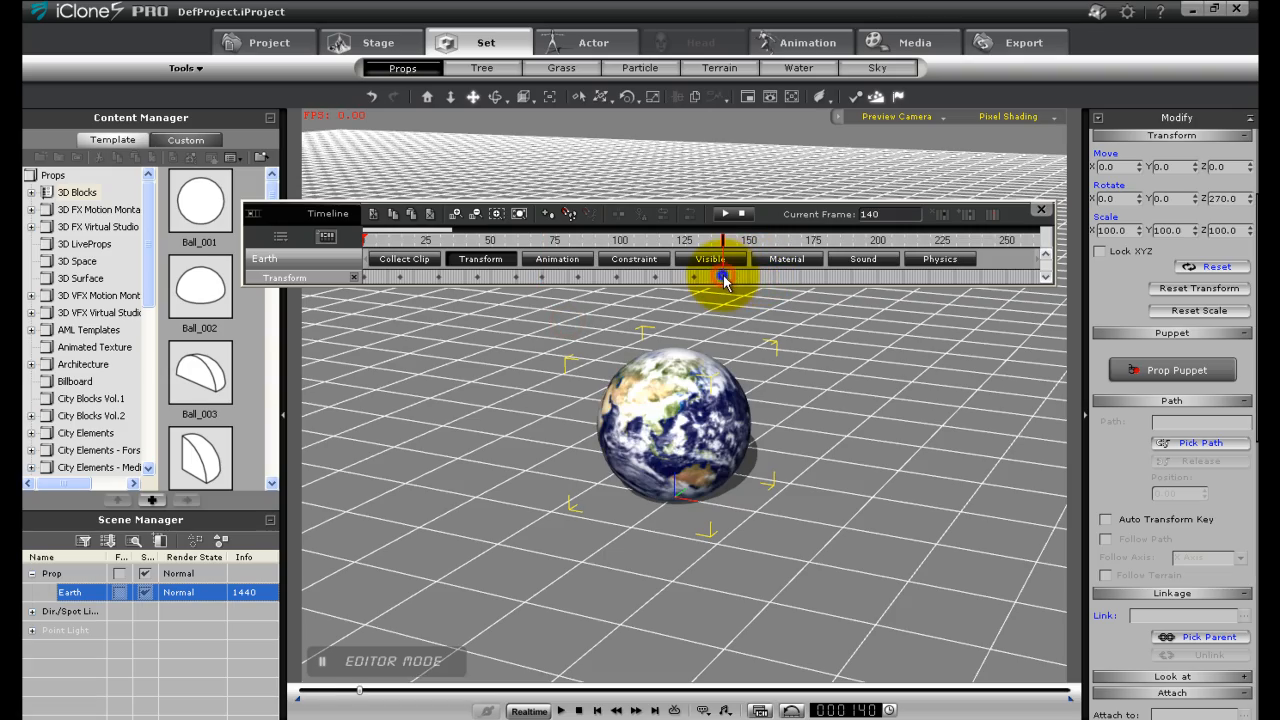
{"action": "right_click", "coordinate": [724, 277]}
{"action": "left_click", "coordinate": [760, 320]}
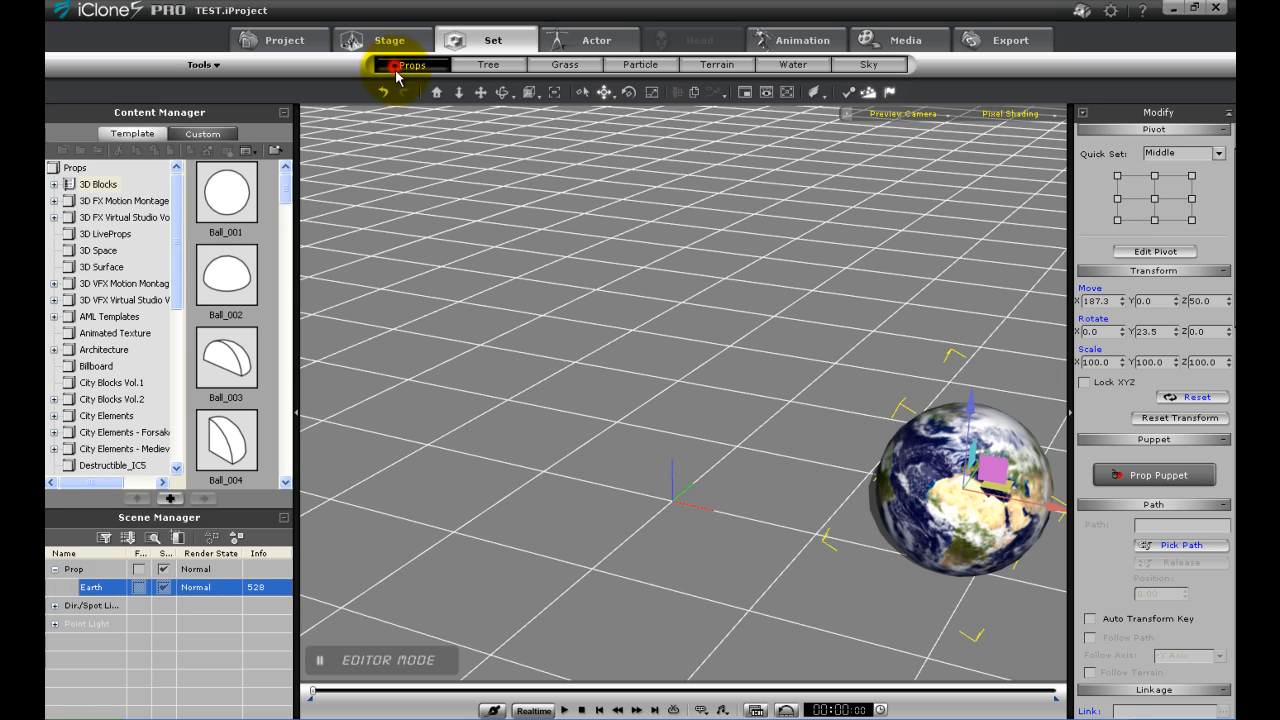
Add a plain ball prop and preview the moonmap texture in the materials folder
{"action": "double_click", "coordinate": [226, 198]}
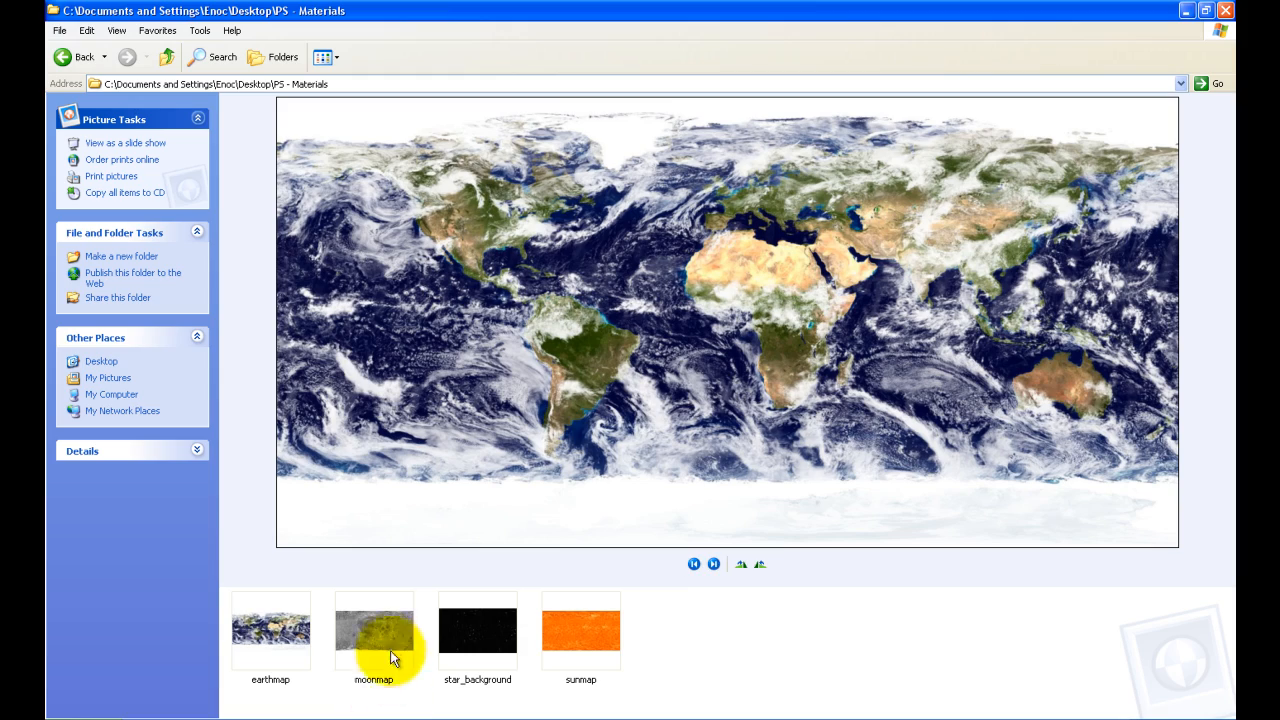
{"action": "left_click", "coordinate": [390, 650]}
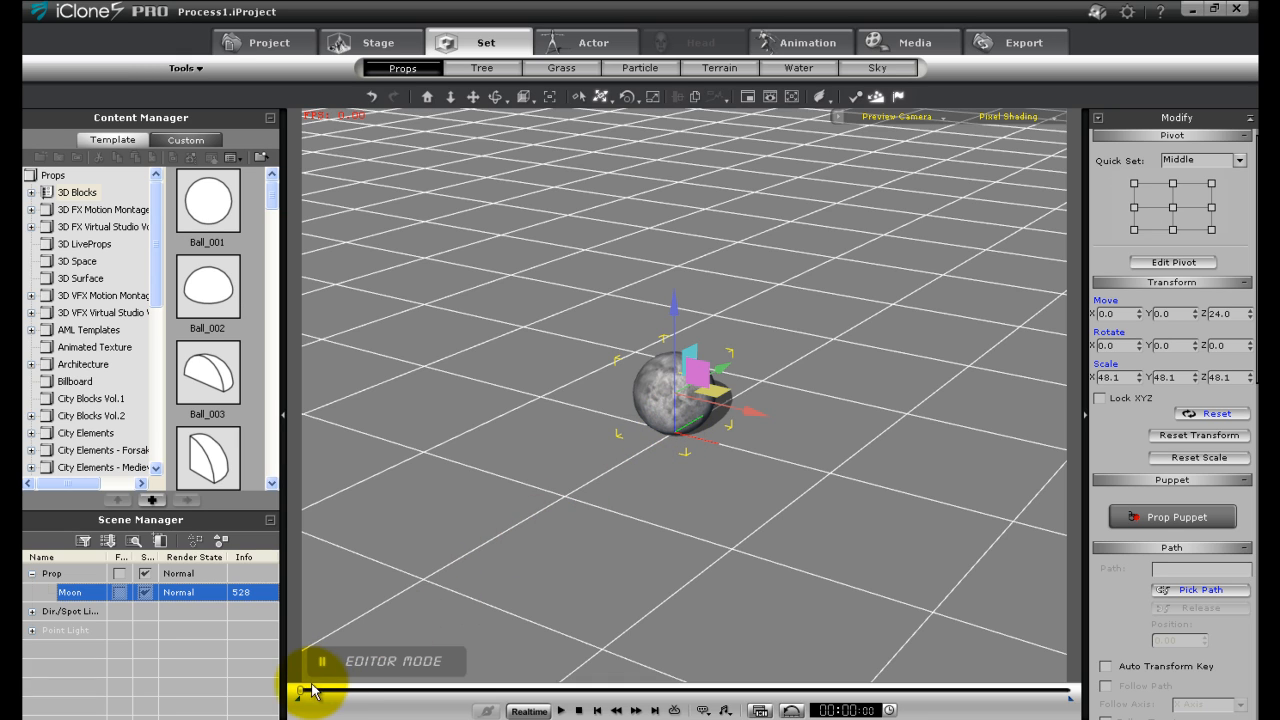
At a later frame move the Moon along Y away from centre, then play and stop the preview
{"action": "left_click_drag", "start_coordinate": [302, 694], "coordinate": [318, 694]}
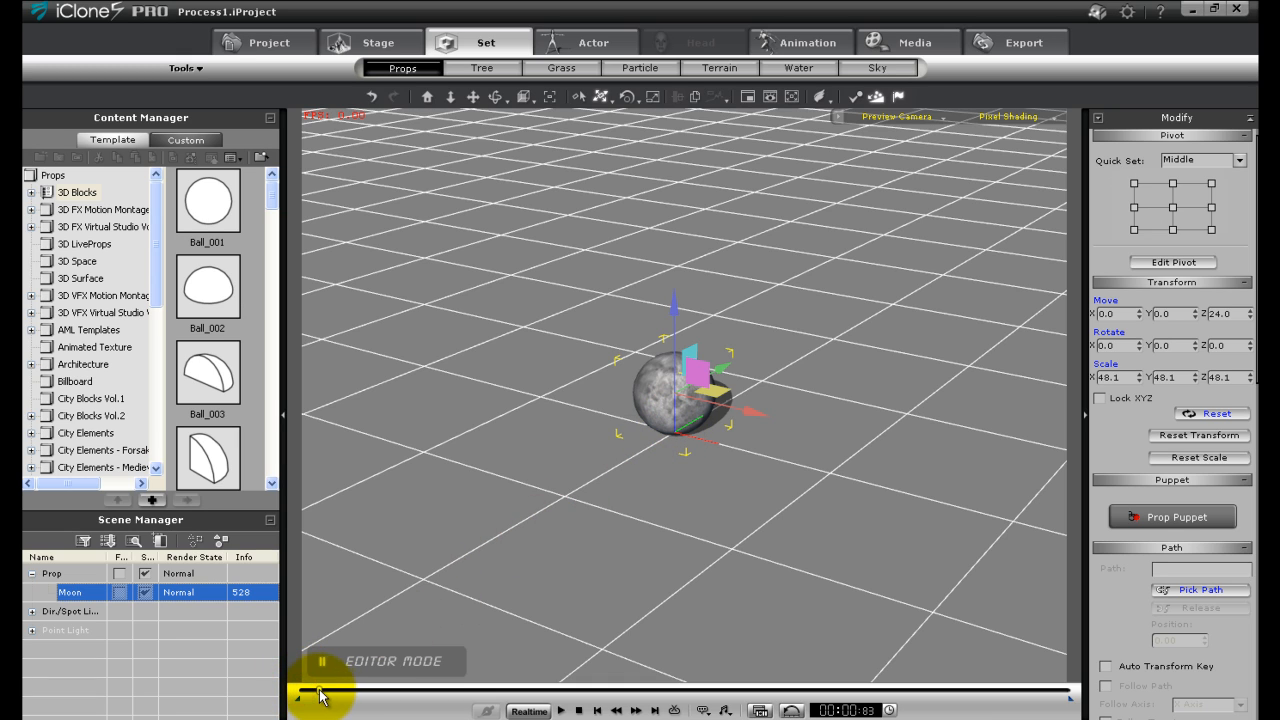
{"action": "left_click_drag", "start_coordinate": [702, 386], "coordinate": [921, 237]}
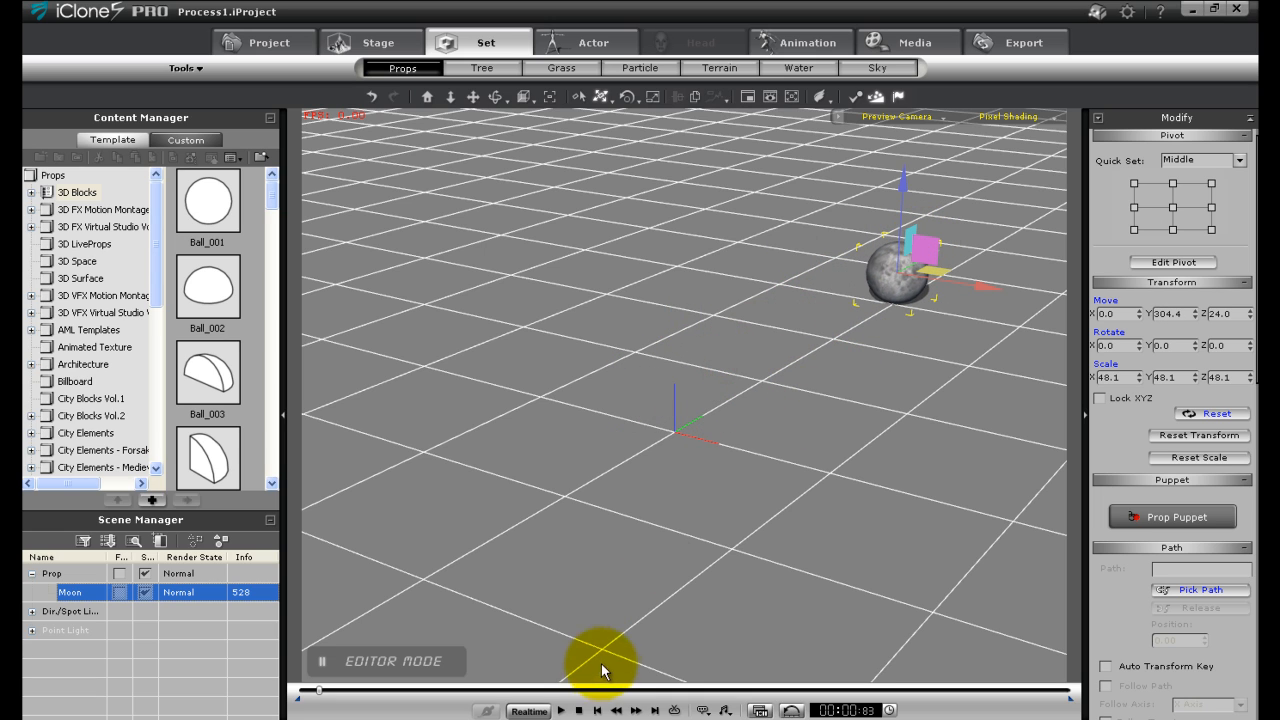
{"action": "left_click", "coordinate": [579, 710]}
{"action": "left_click", "coordinate": [561, 710]}
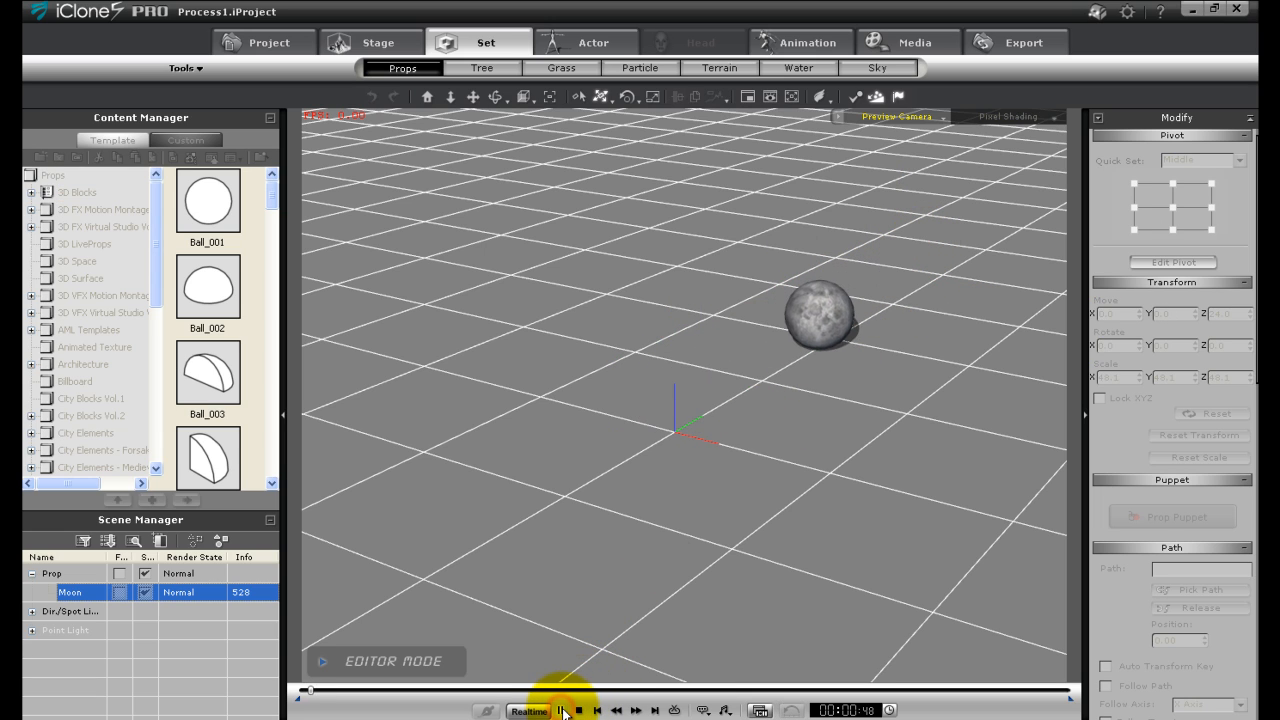
{"action": "left_click", "coordinate": [563, 710]}
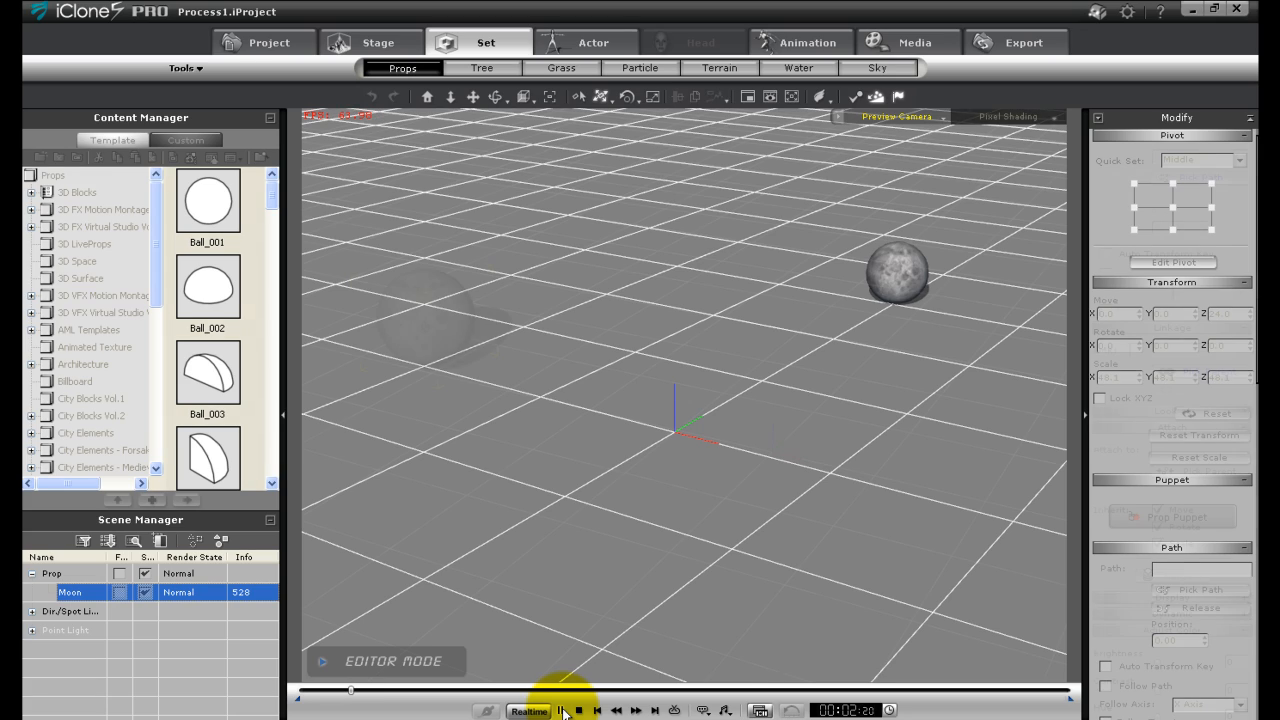
Add a Circle01 motion path and attach the Moon to it via Pick Path
{"action": "left_click", "coordinate": [807, 42]}
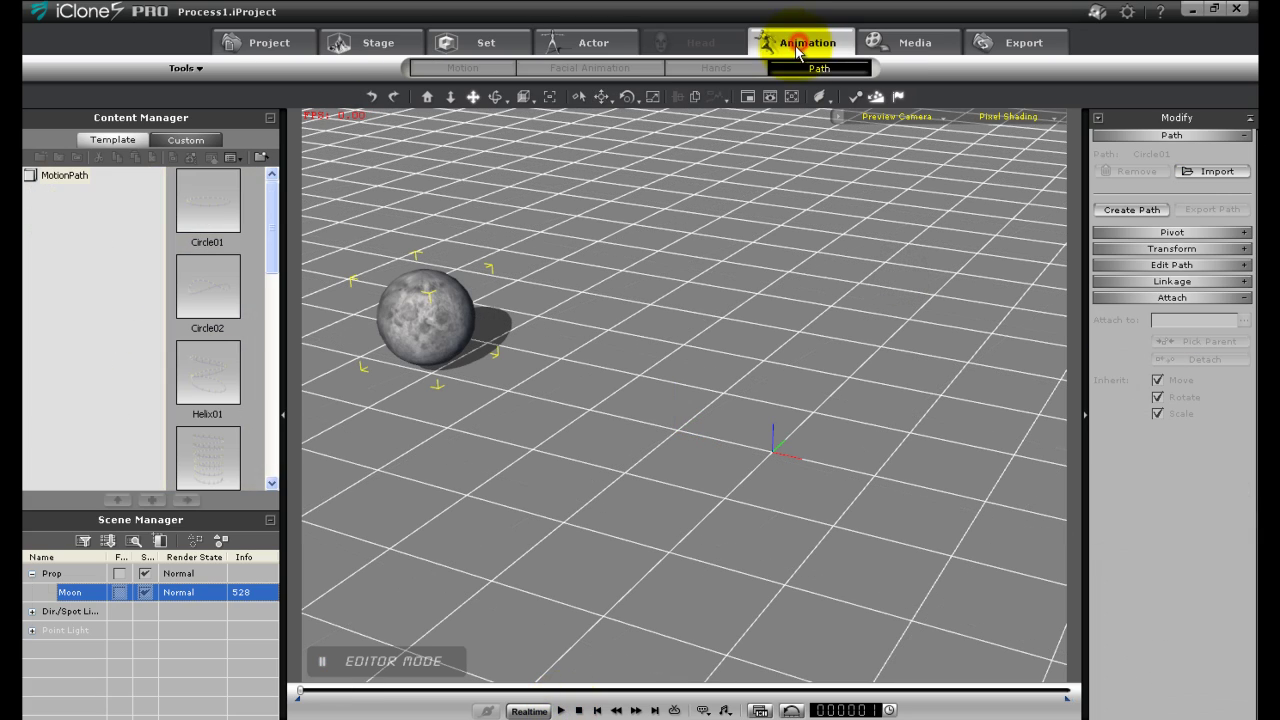
{"action": "double_click", "coordinate": [207, 205]}
{"action": "left_click", "coordinate": [426, 316]}
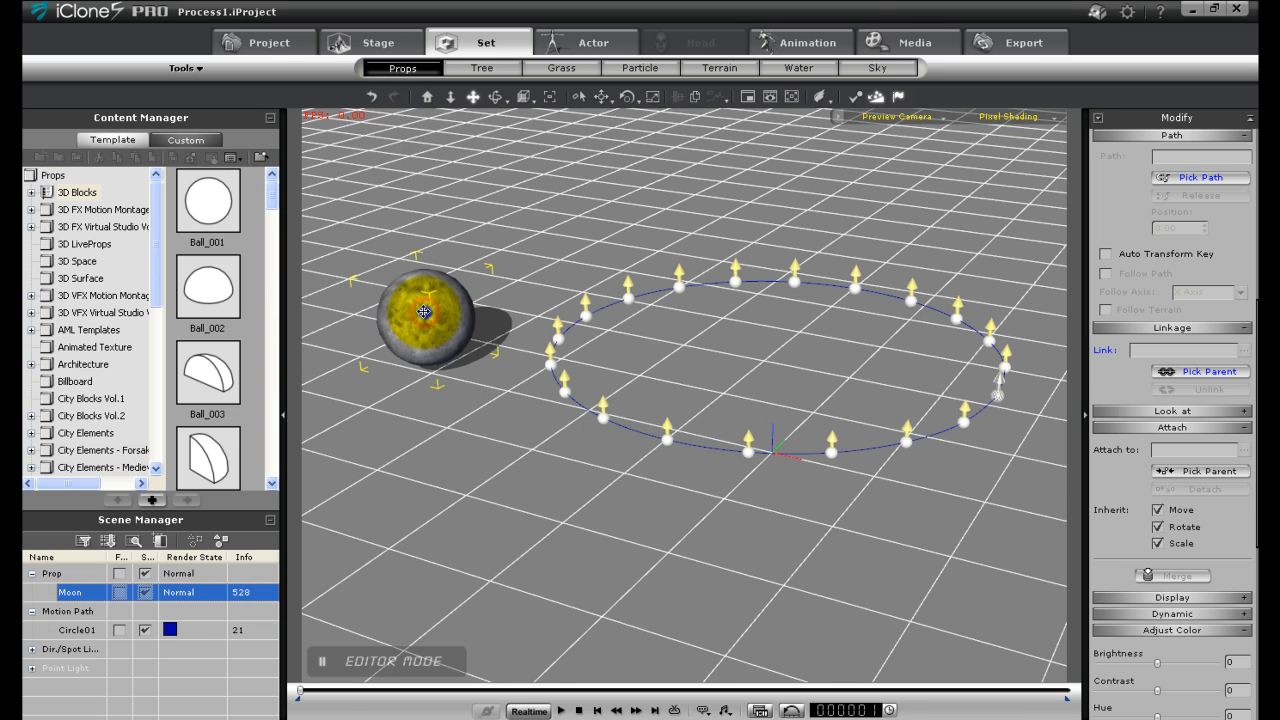
{"action": "right_click", "coordinate": [430, 318]}
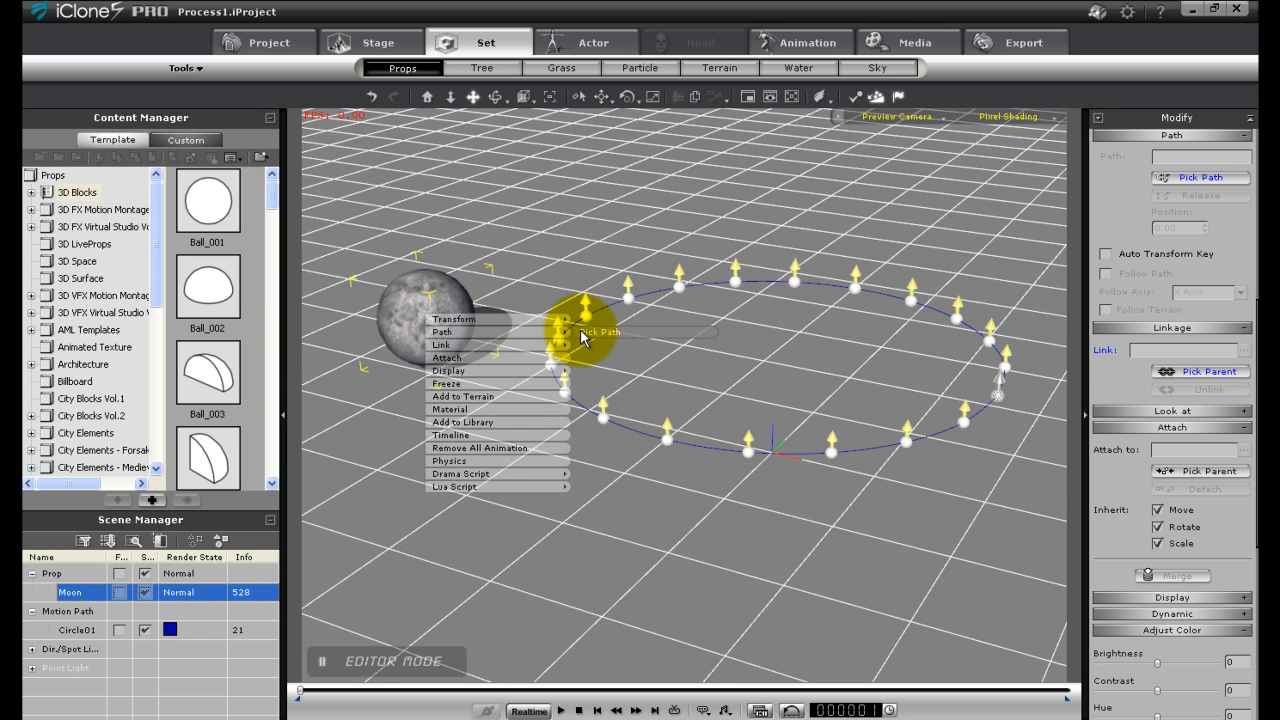
{"action": "left_click", "coordinate": [600, 331]}
{"action": "left_click", "coordinate": [998, 392]}
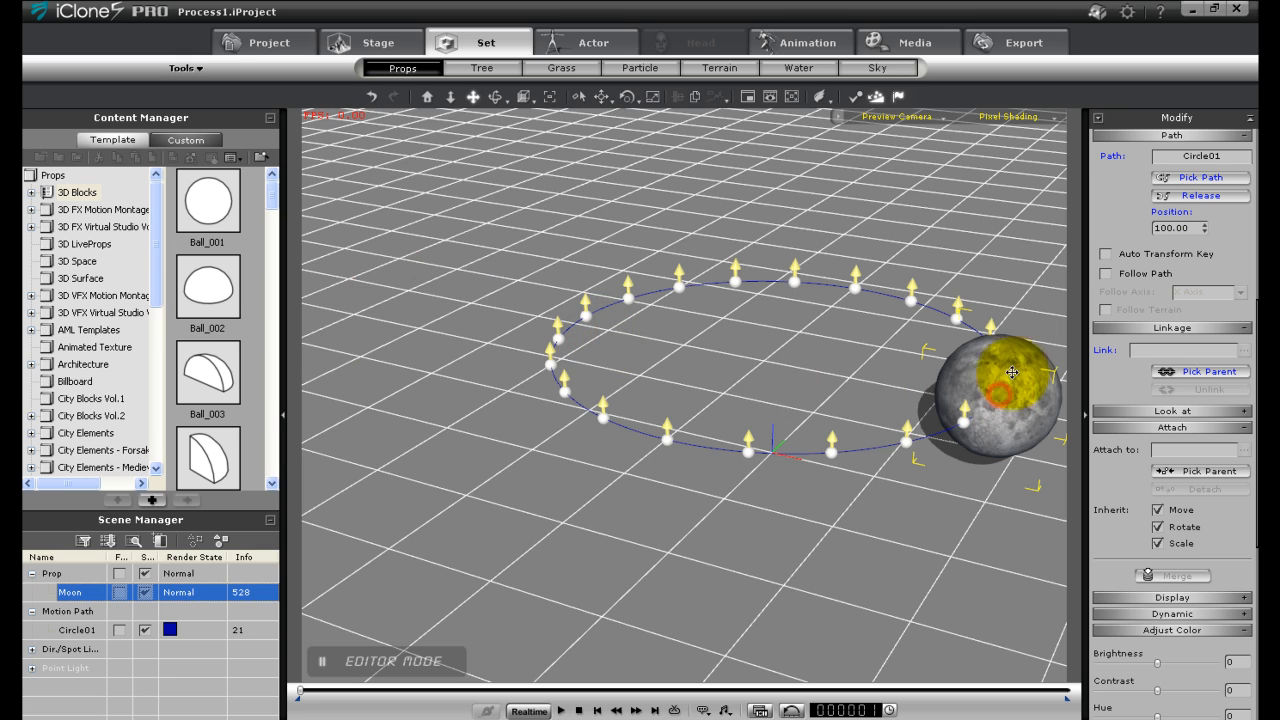
Set the Moon's path Position to 0 and play it travelling around the circle
{"action": "left_click_drag", "start_coordinate": [1192, 227], "coordinate": [1128, 228]}
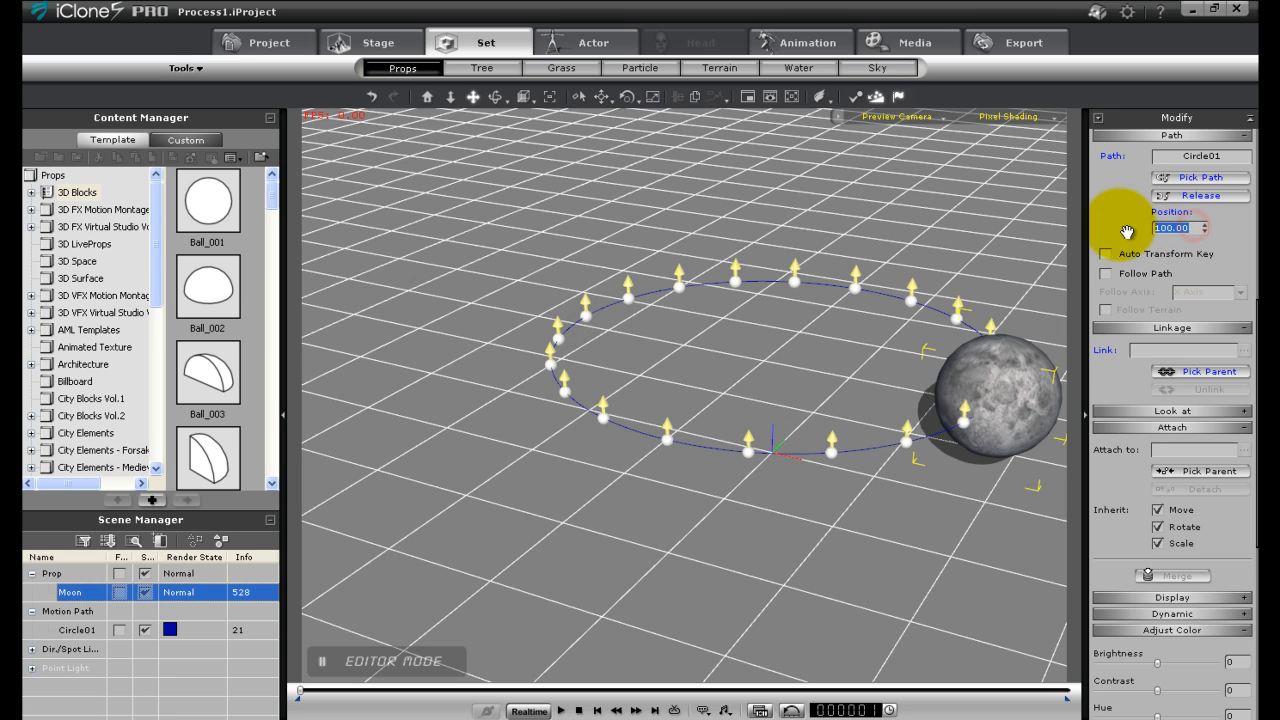
{"action": "type", "text": "0"}
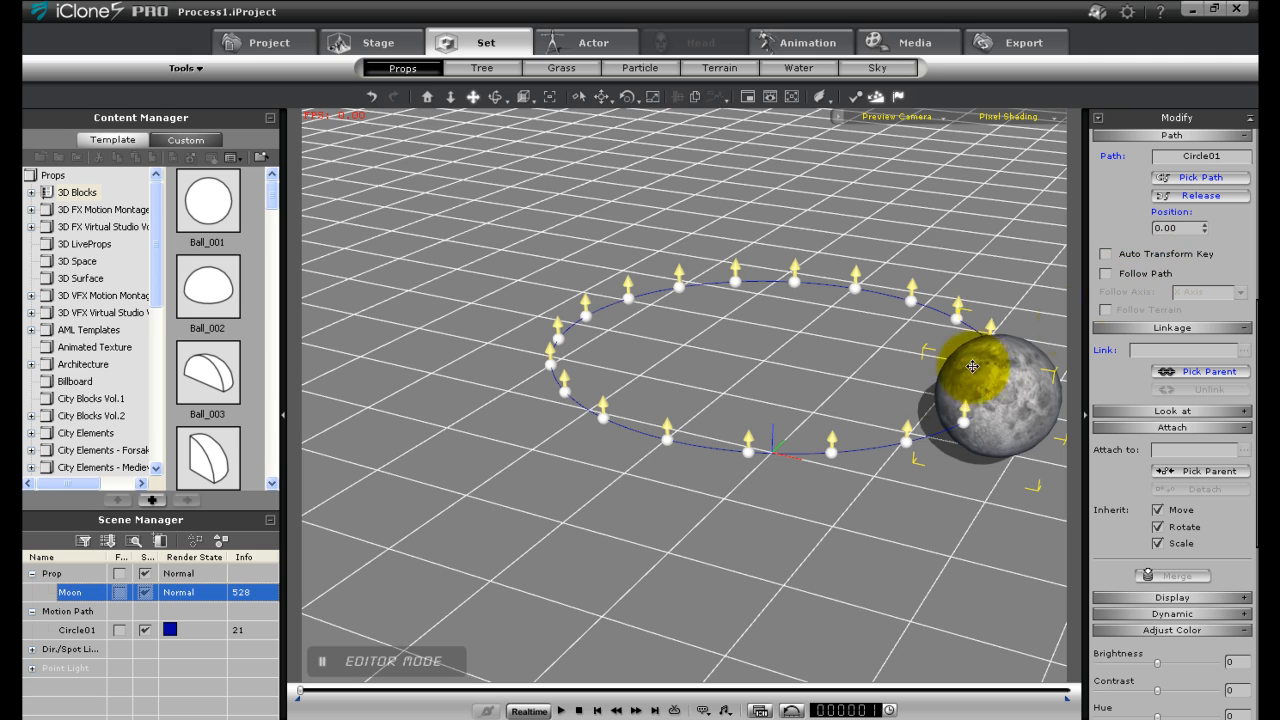
{"action": "left_click", "coordinate": [303, 692]}
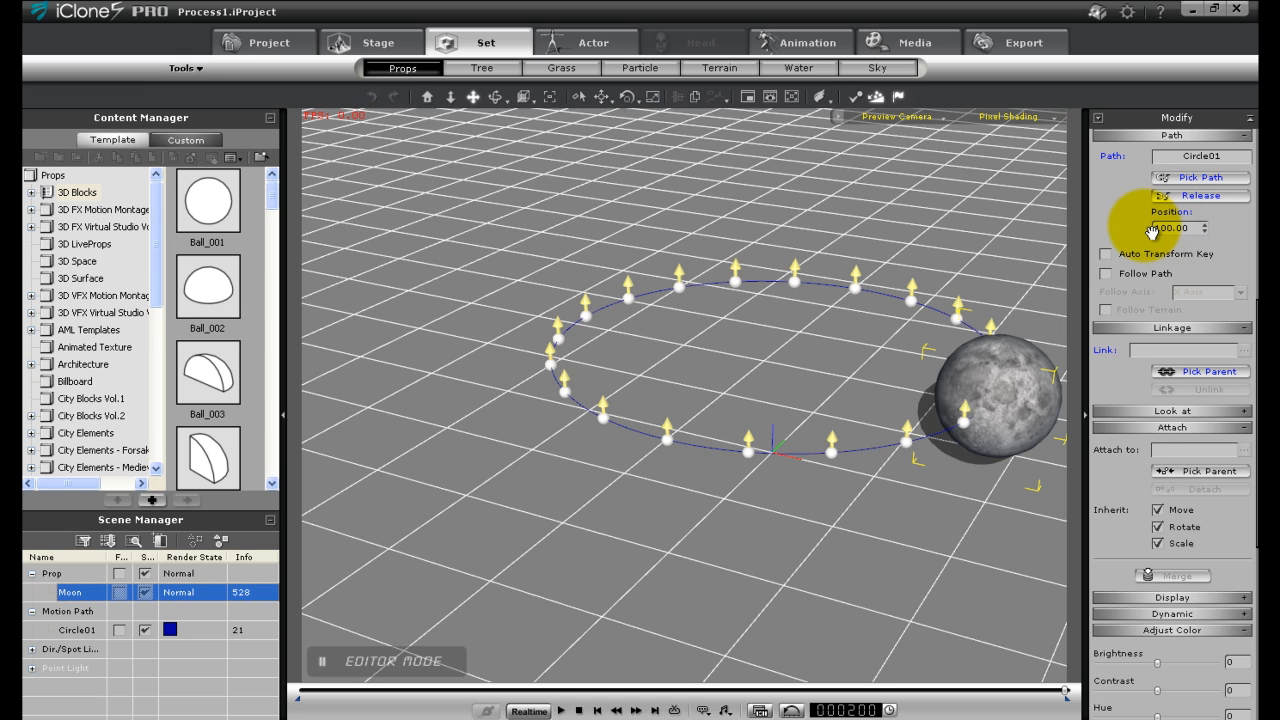
{"action": "left_click", "coordinate": [583, 710]}
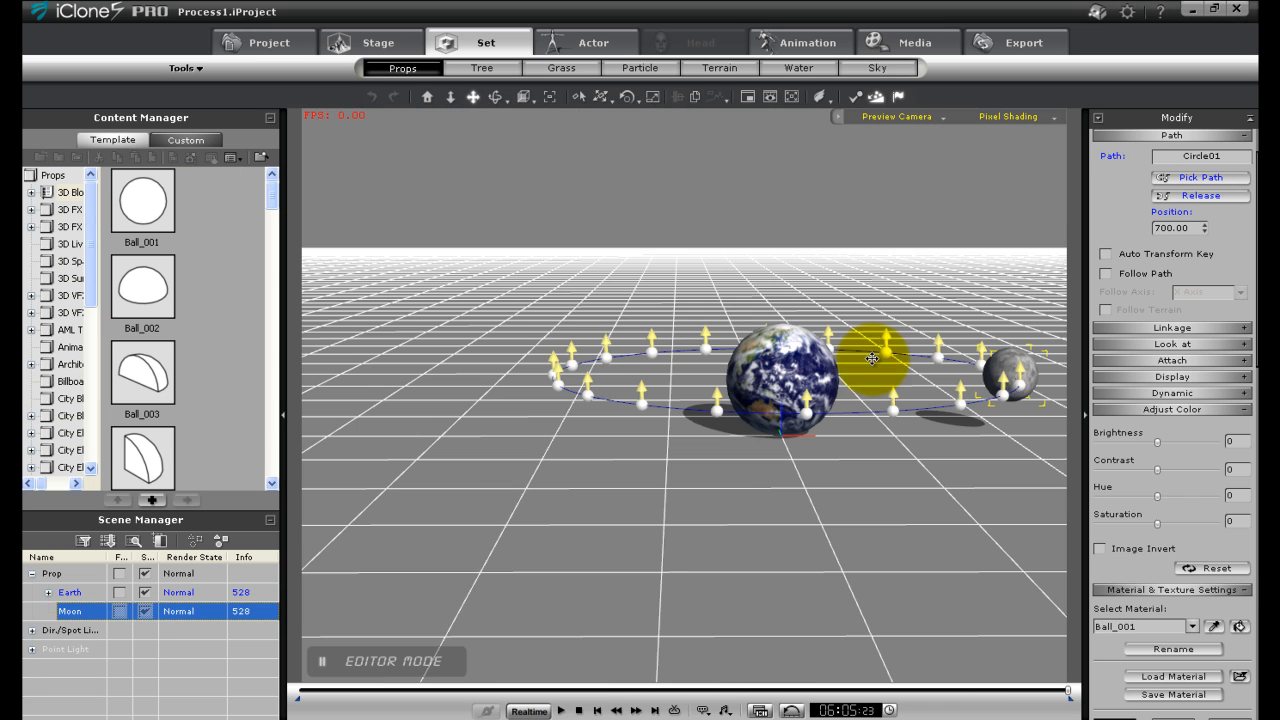
Play the orbit animation and scrub ahead in the timeline
{"action": "left_click", "coordinate": [563, 710]}
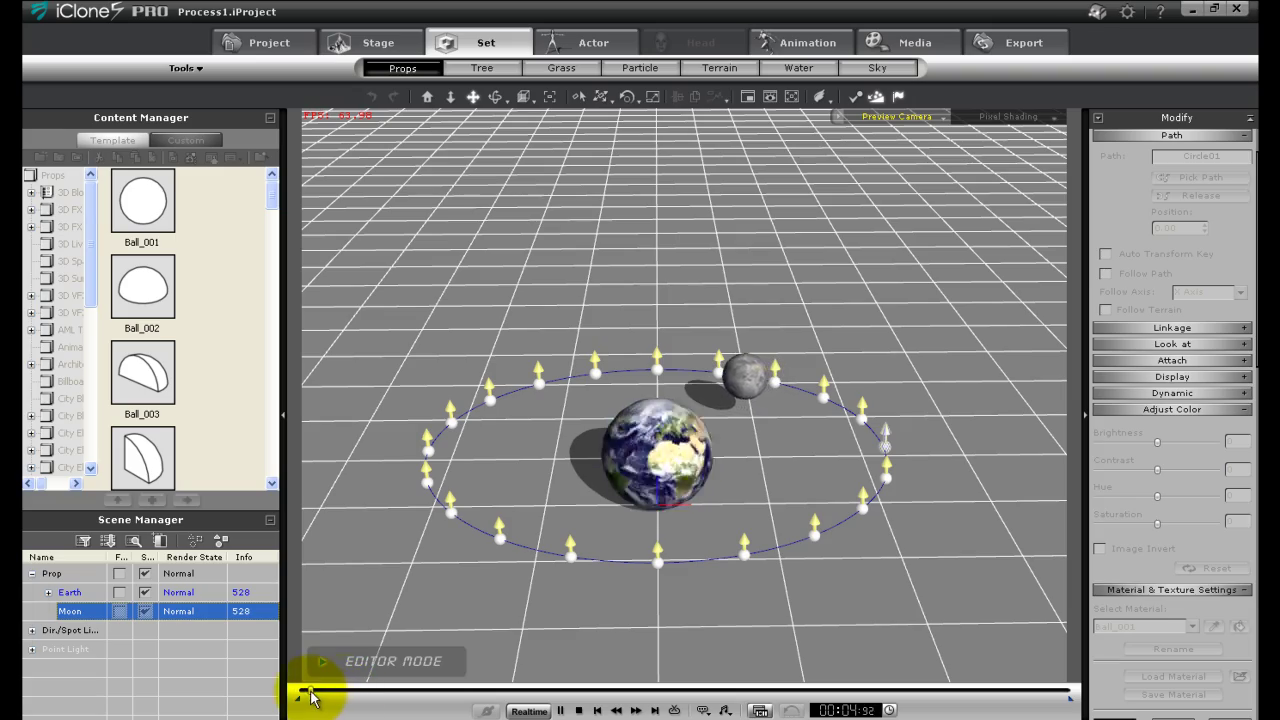
{"action": "left_click_drag", "start_coordinate": [302, 693], "coordinate": [335, 695]}
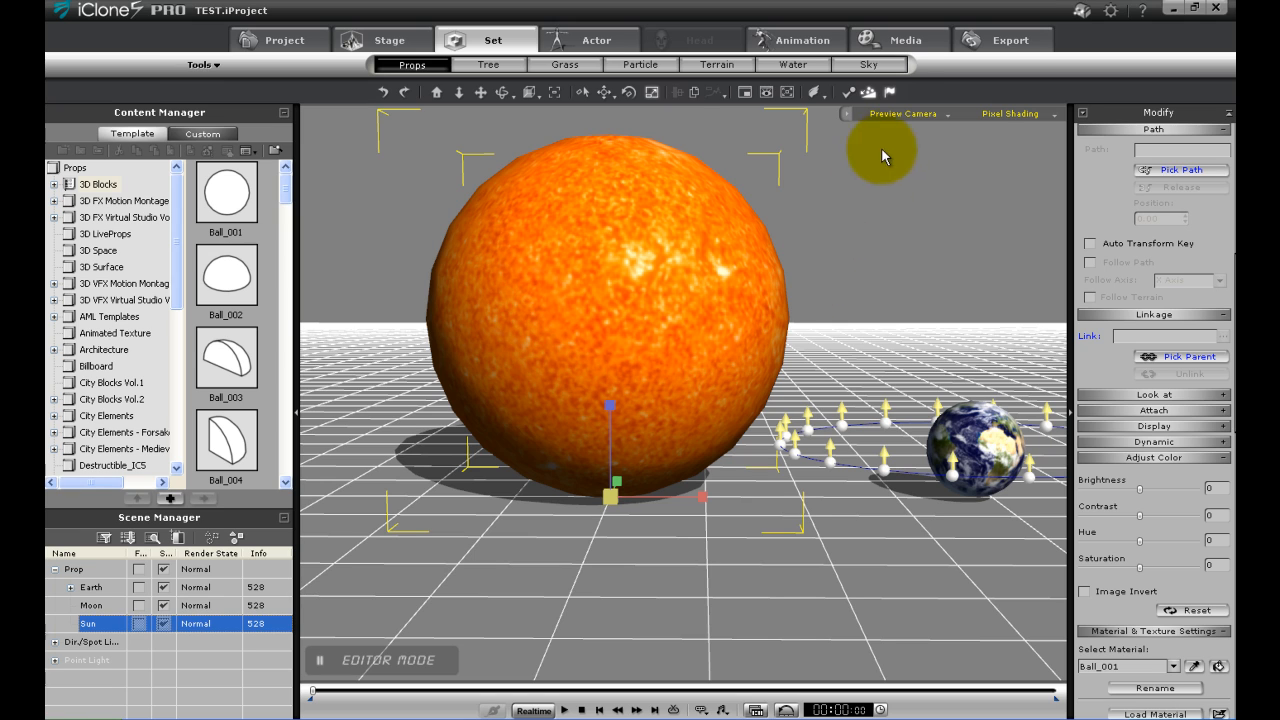
Apply the WaterDiffuse02 video clip from the Water library as the Sun's (Ball_001) glow map
{"action": "left_click", "coordinate": [890, 40]}
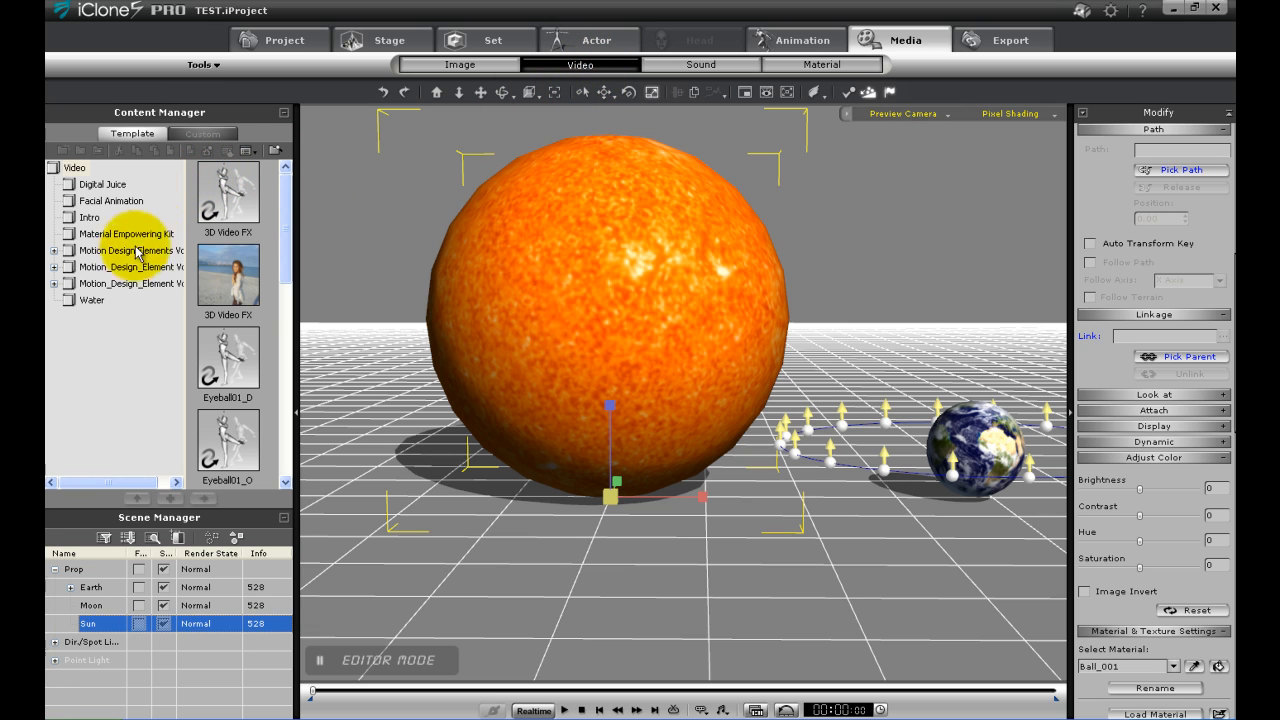
{"action": "left_click", "coordinate": [92, 300]}
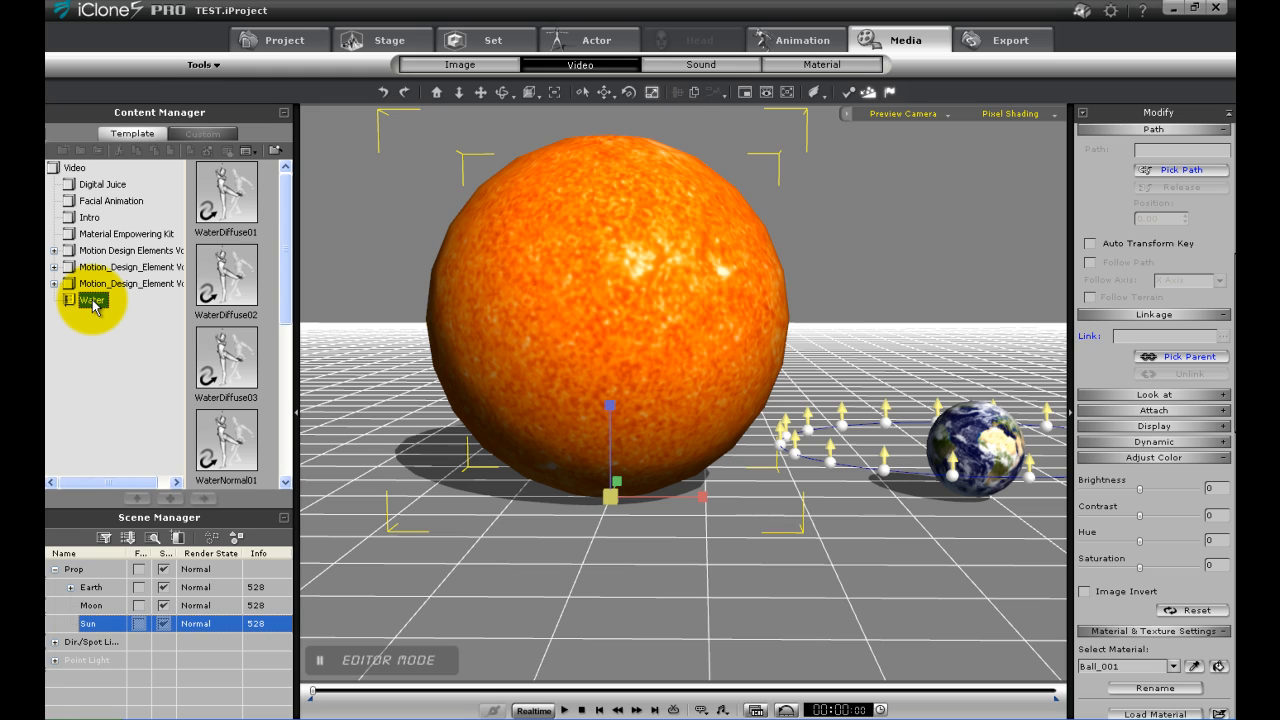
{"action": "left_click", "coordinate": [226, 272]}
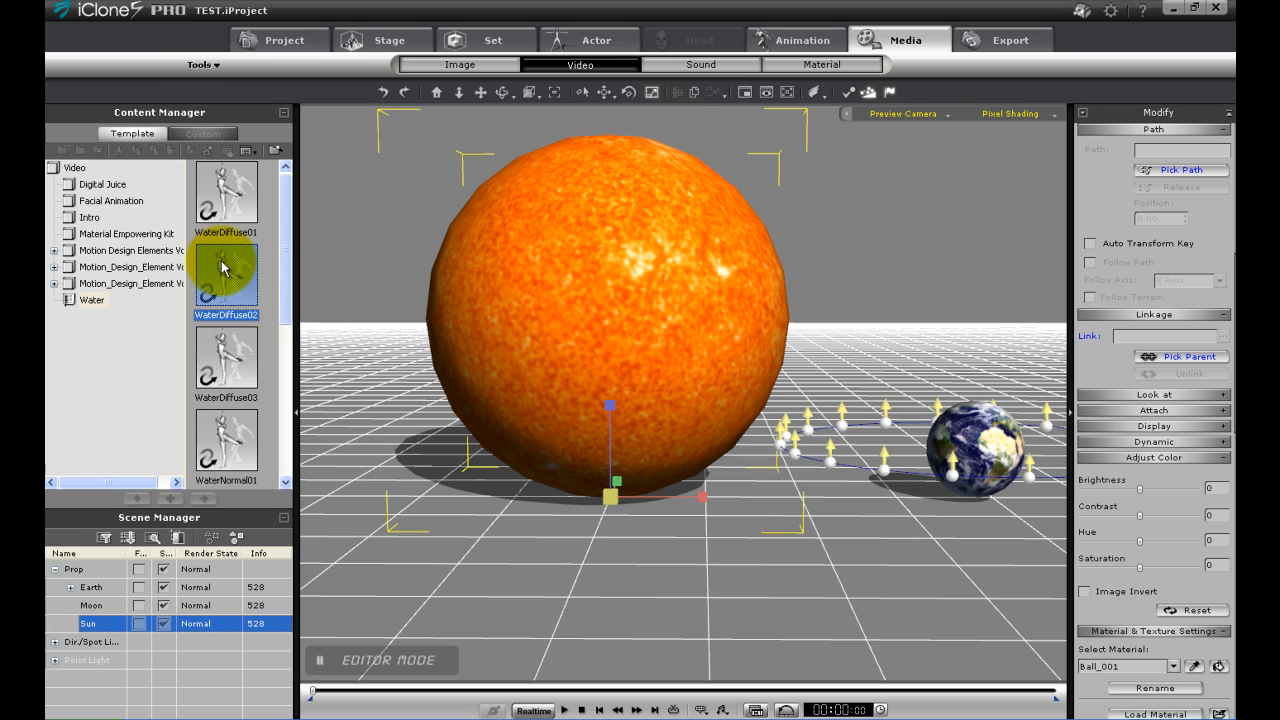
{"action": "left_click_drag", "start_coordinate": [221, 260], "coordinate": [605, 333]}
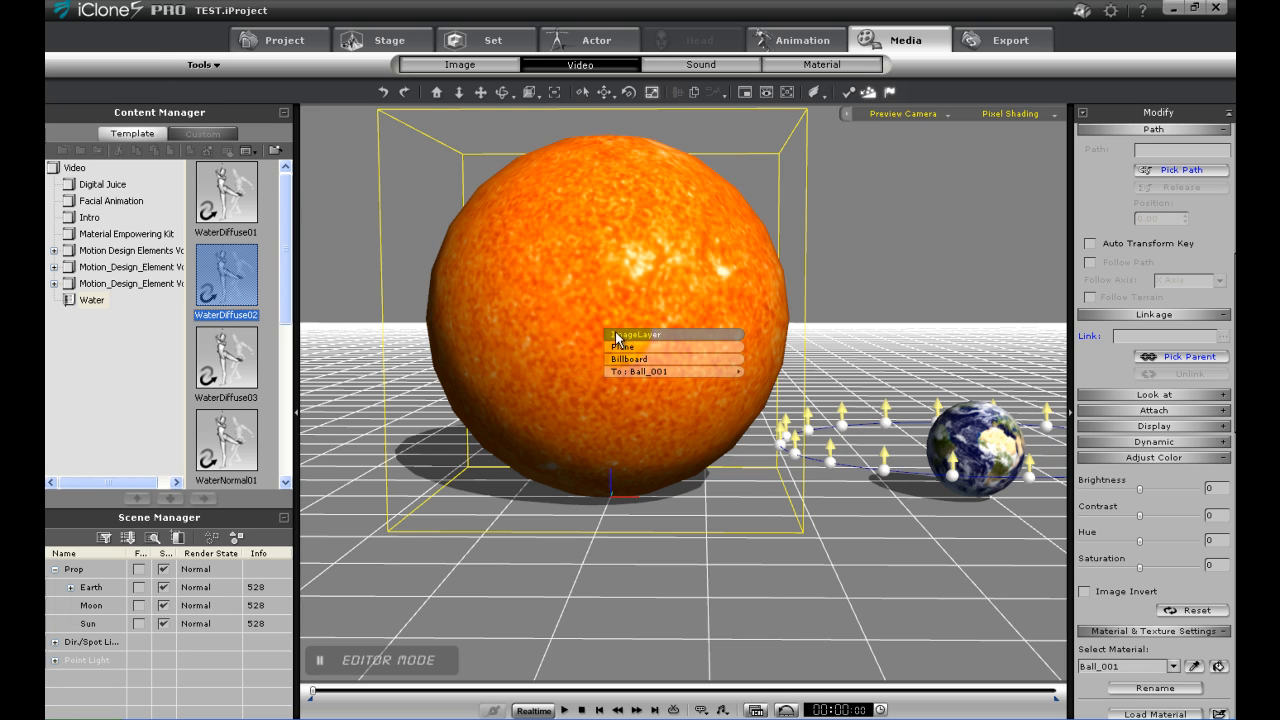
{"action": "mouse_move", "coordinate": [674, 371]}
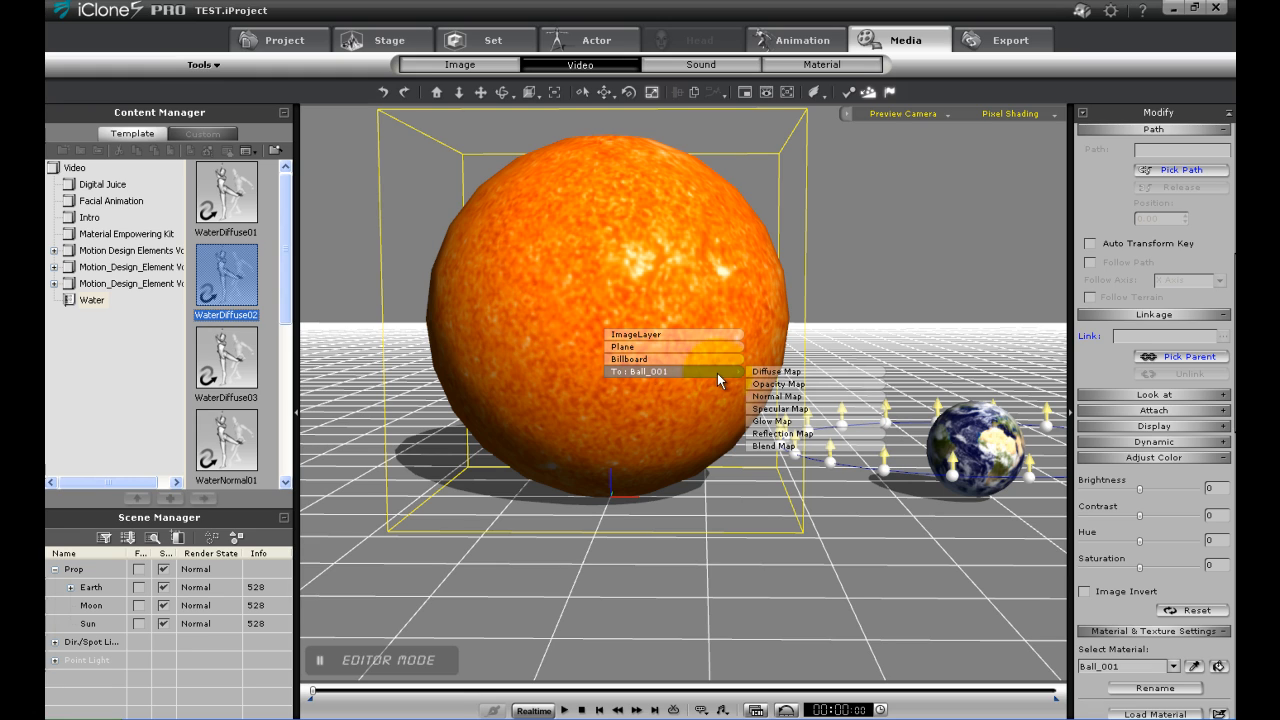
{"action": "left_click", "coordinate": [776, 422]}
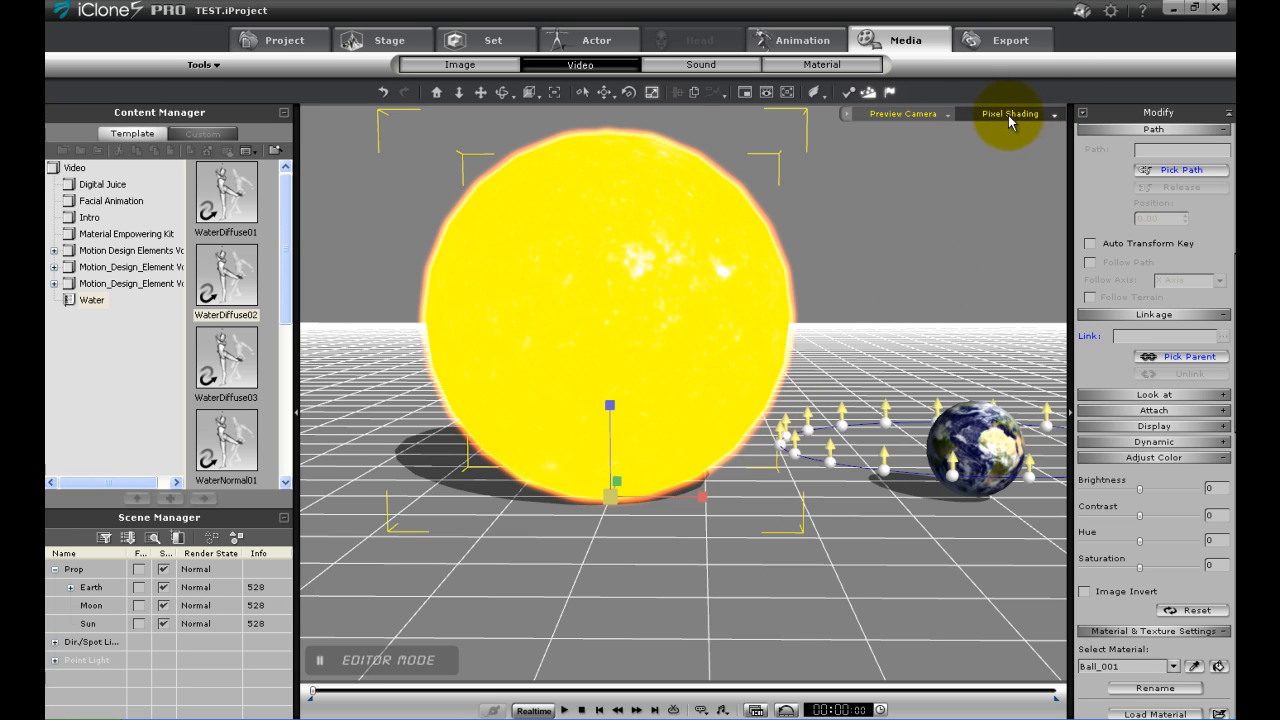
Keep the viewport on Pixel Shading in the shading options
{"action": "left_click", "coordinate": [1055, 114]}
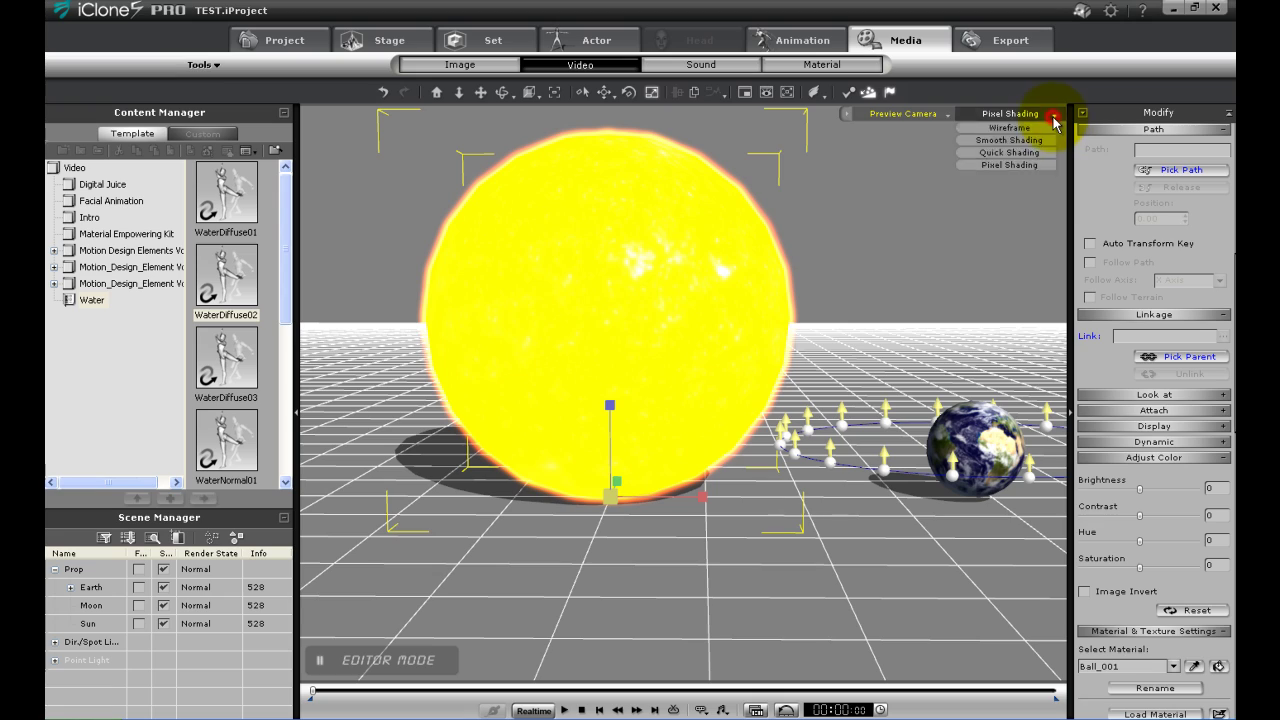
{"action": "left_click", "coordinate": [1006, 164]}
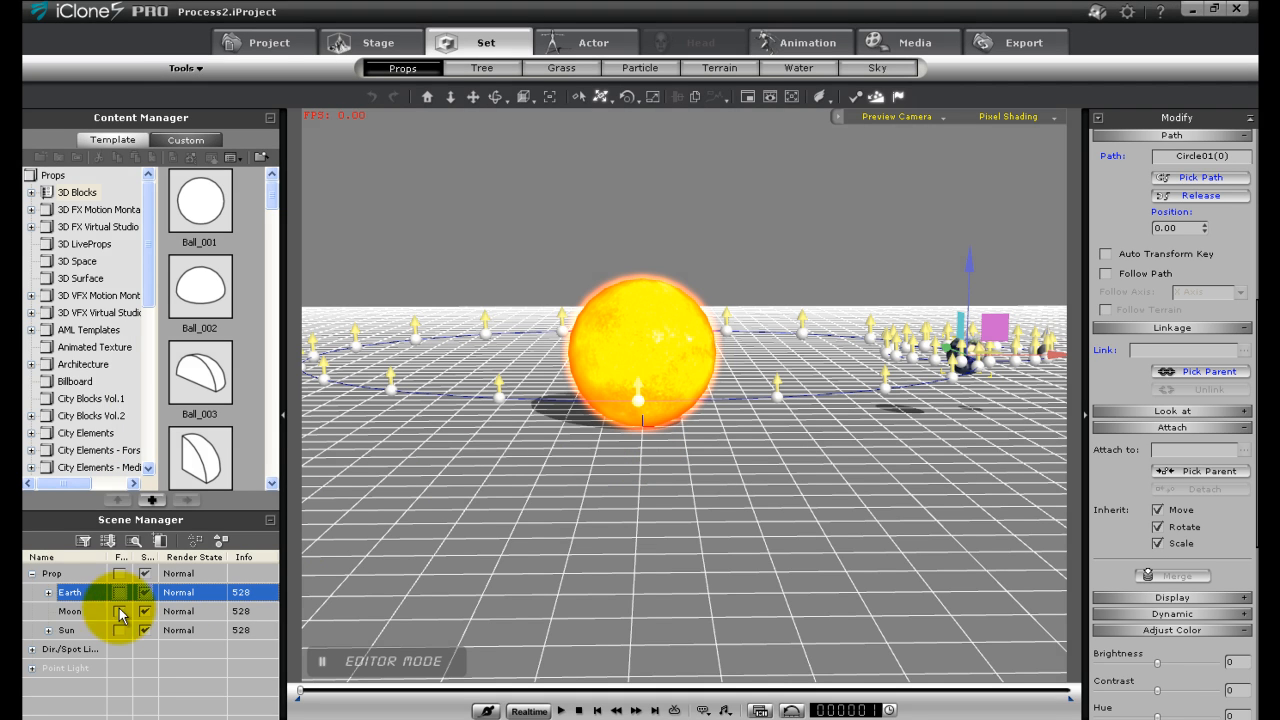
Turn off the directional light Light01 and turn on Point Light 01 instead
{"action": "left_click", "coordinate": [31, 649]}
{"action": "left_click", "coordinate": [88, 650]}
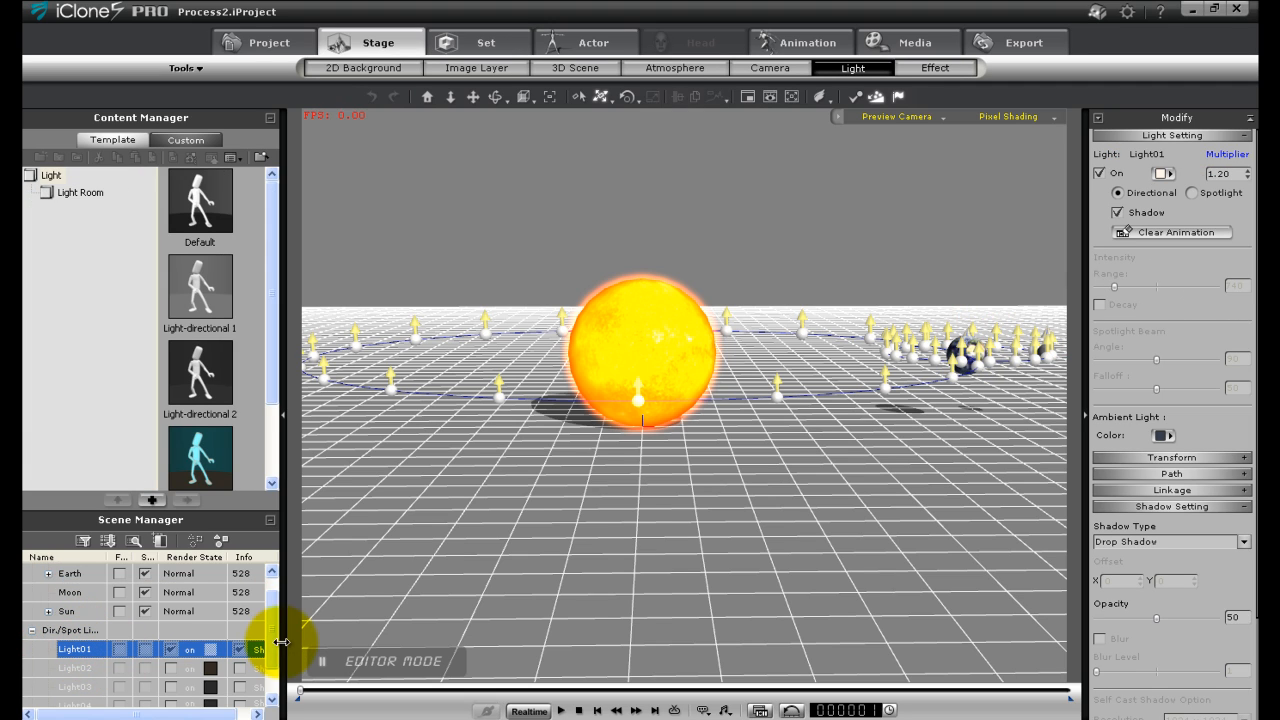
{"action": "left_click_drag", "start_coordinate": [275, 640], "coordinate": [275, 680]}
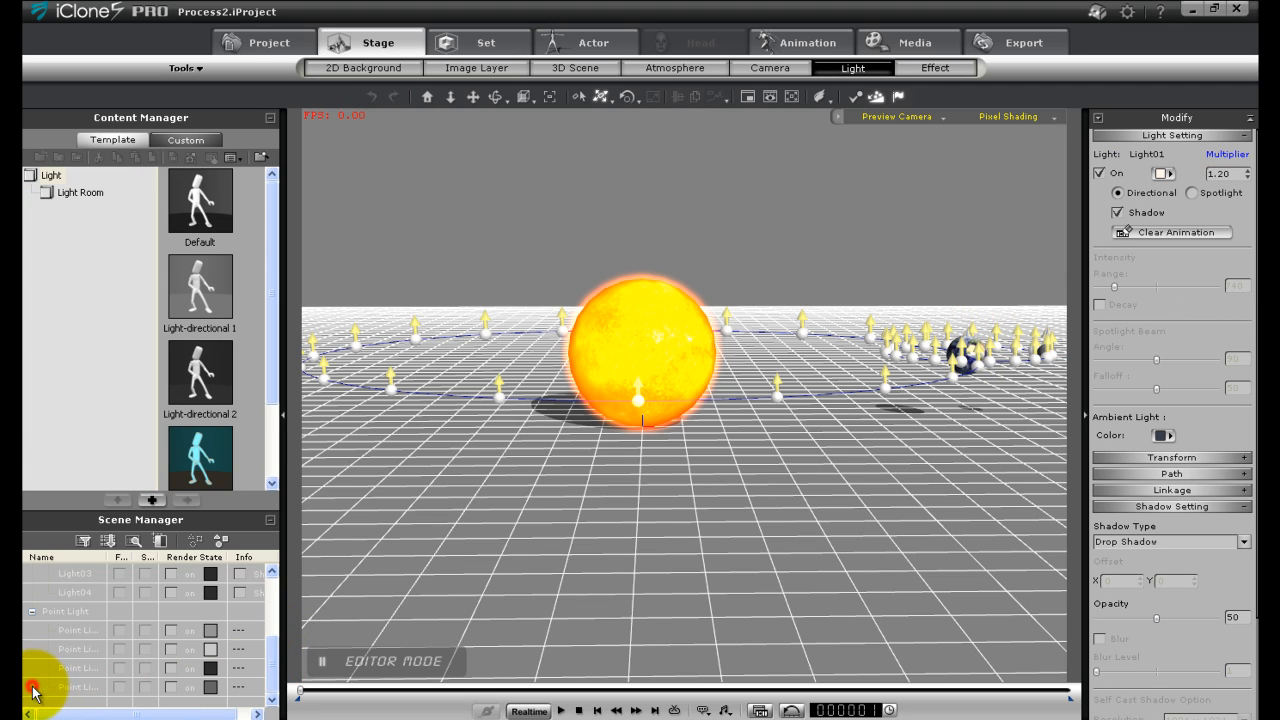
{"action": "left_click", "coordinate": [79, 632]}
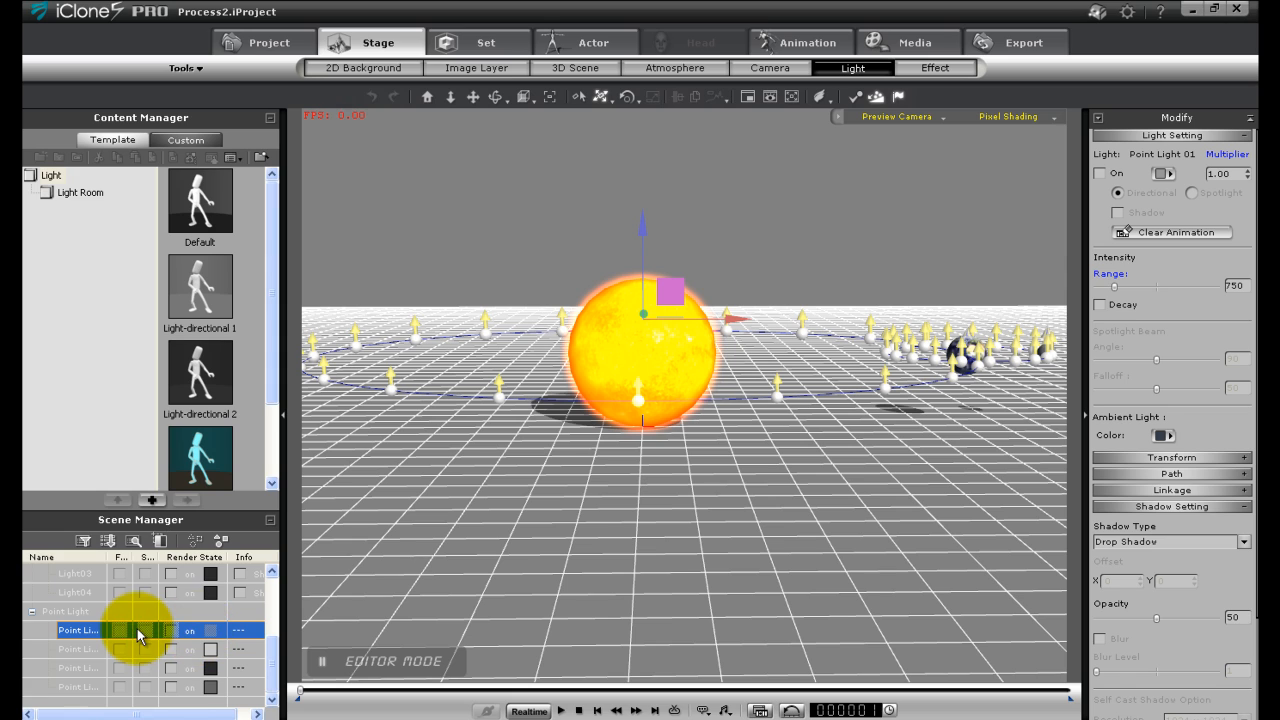
{"action": "left_click_drag", "start_coordinate": [275, 640], "coordinate": [273, 612]}
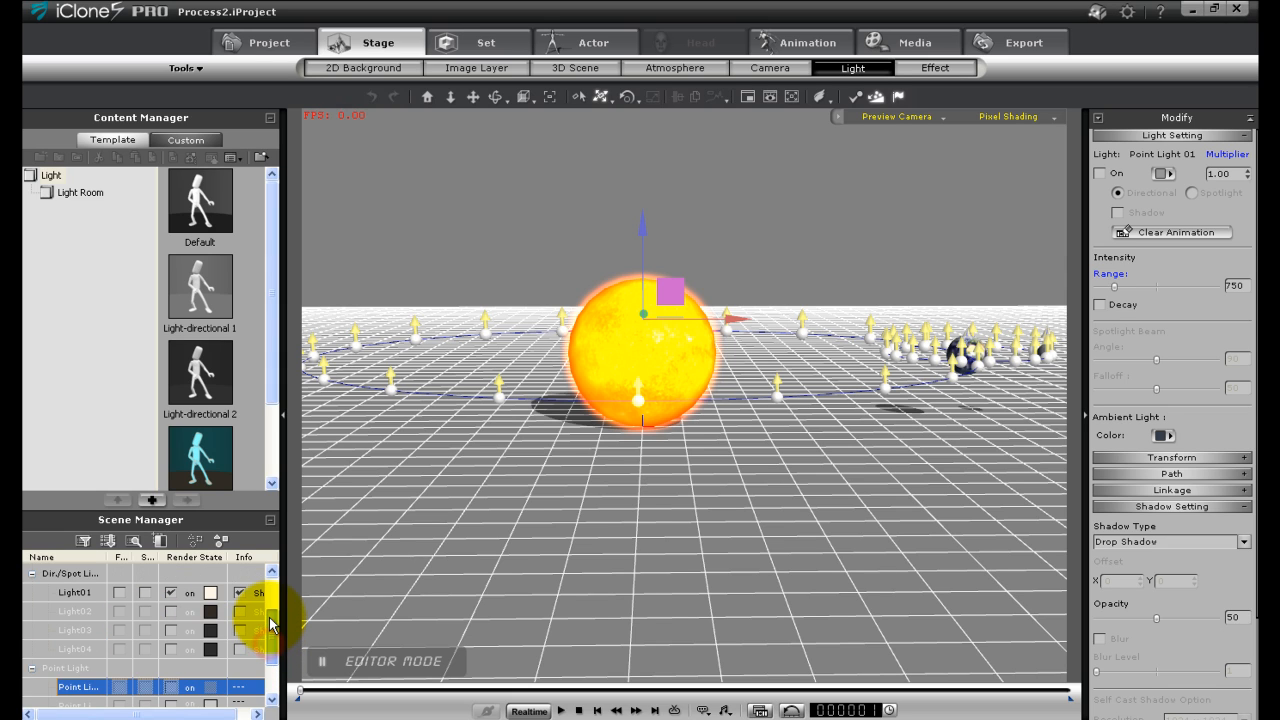
{"action": "left_click", "coordinate": [174, 611]}
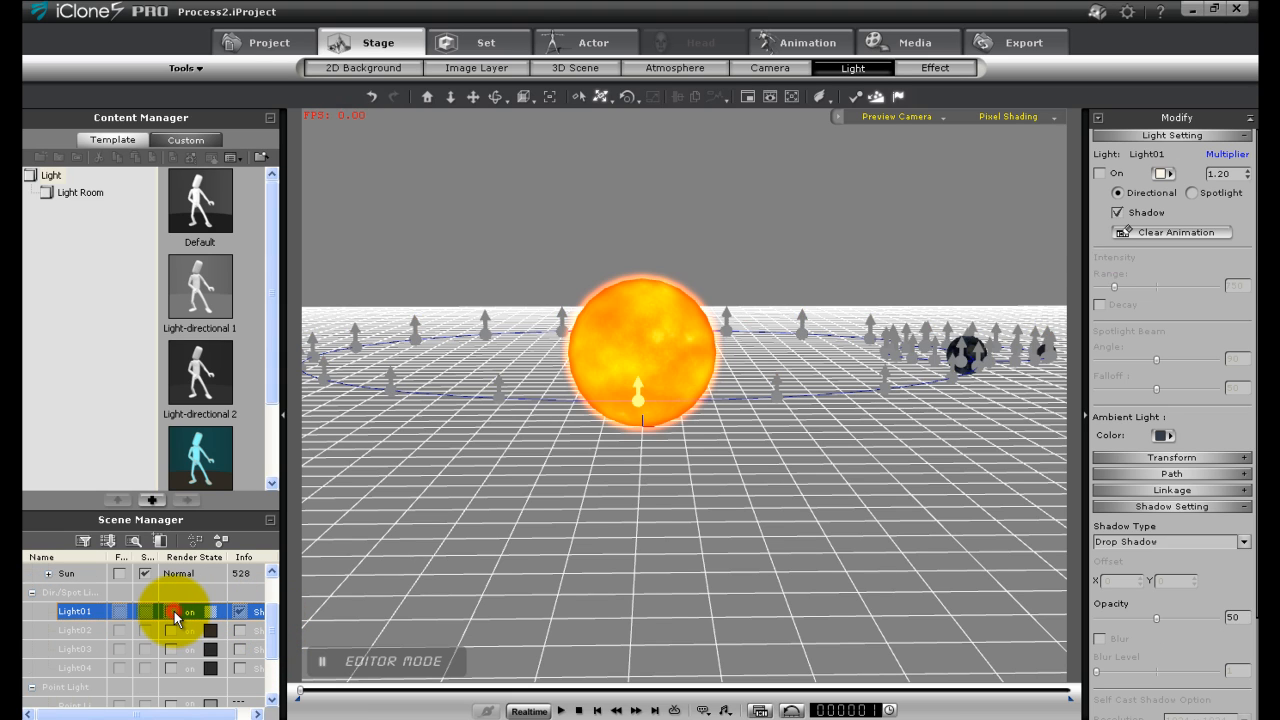
{"action": "left_click", "coordinate": [33, 592]}
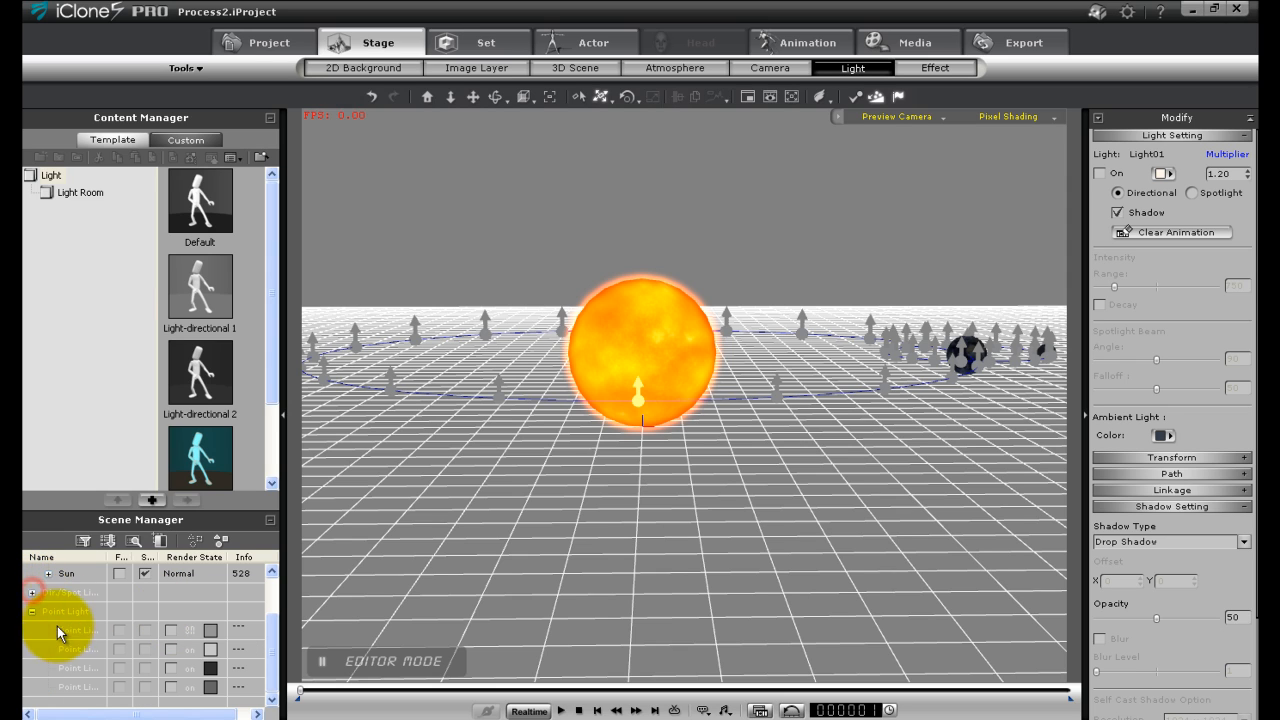
{"action": "left_click", "coordinate": [78, 630]}
{"action": "left_click", "coordinate": [174, 631]}
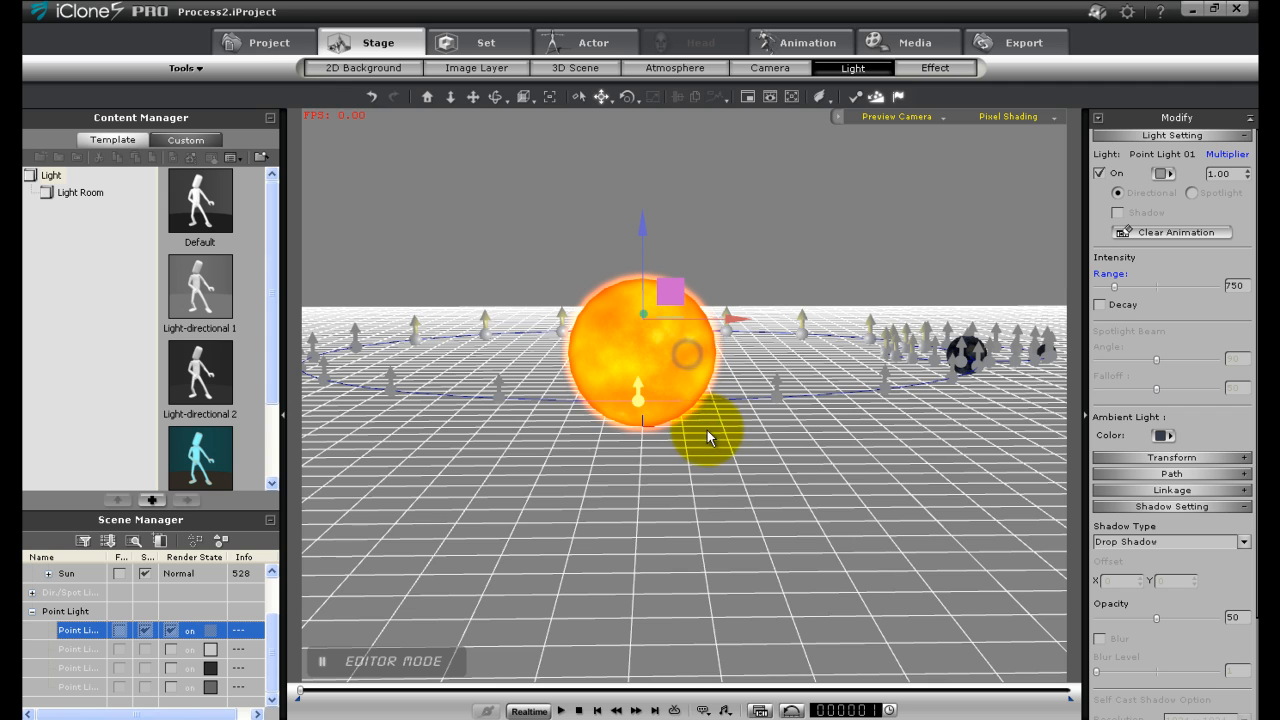
Move the point light beside the Sun, give it a new colour, a 2.00 multiplier and a wider range
{"action": "middle_click_drag", "start_coordinate": [687, 400], "coordinate": [672, 312]}
{"action": "mouse_move", "coordinate": [672, 300]}
{"action": "left_mouse_down"}
{"action": "mouse_move", "coordinate": [790, 444]}
{"action": "mouse_move", "coordinate": [812, 405]}
{"action": "left_mouse_up"}
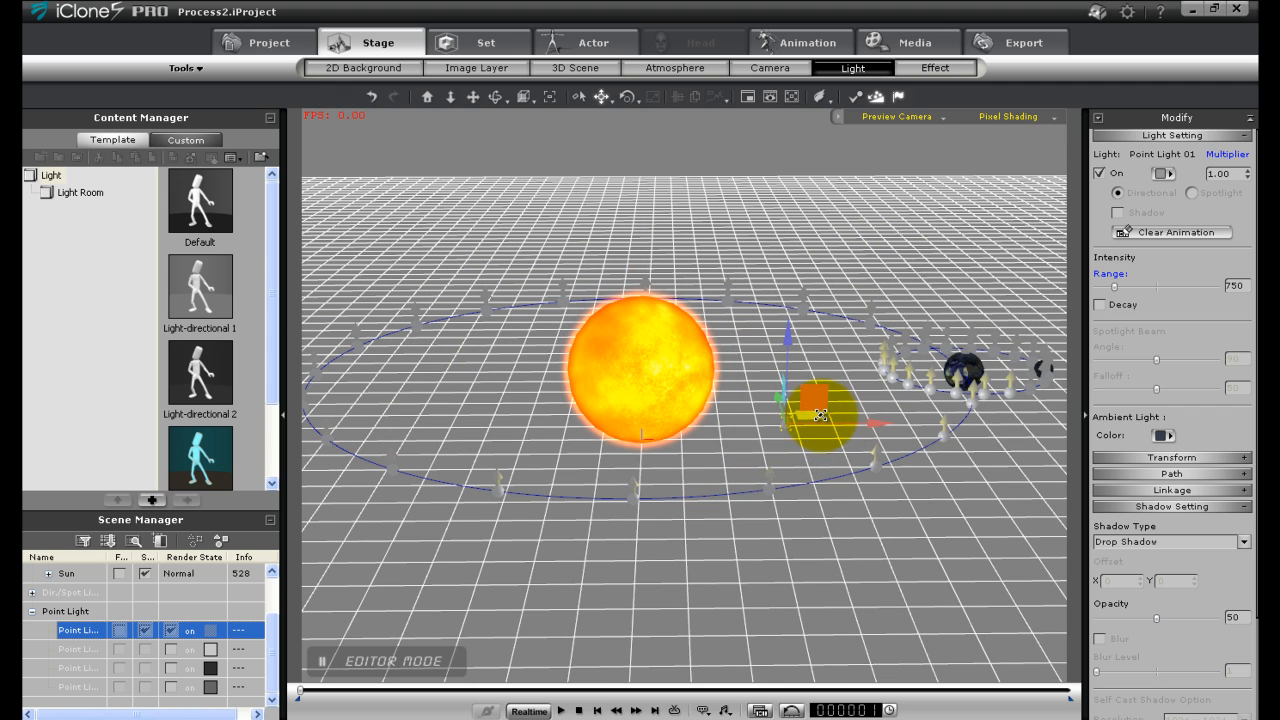
{"action": "left_click", "coordinate": [1165, 173]}
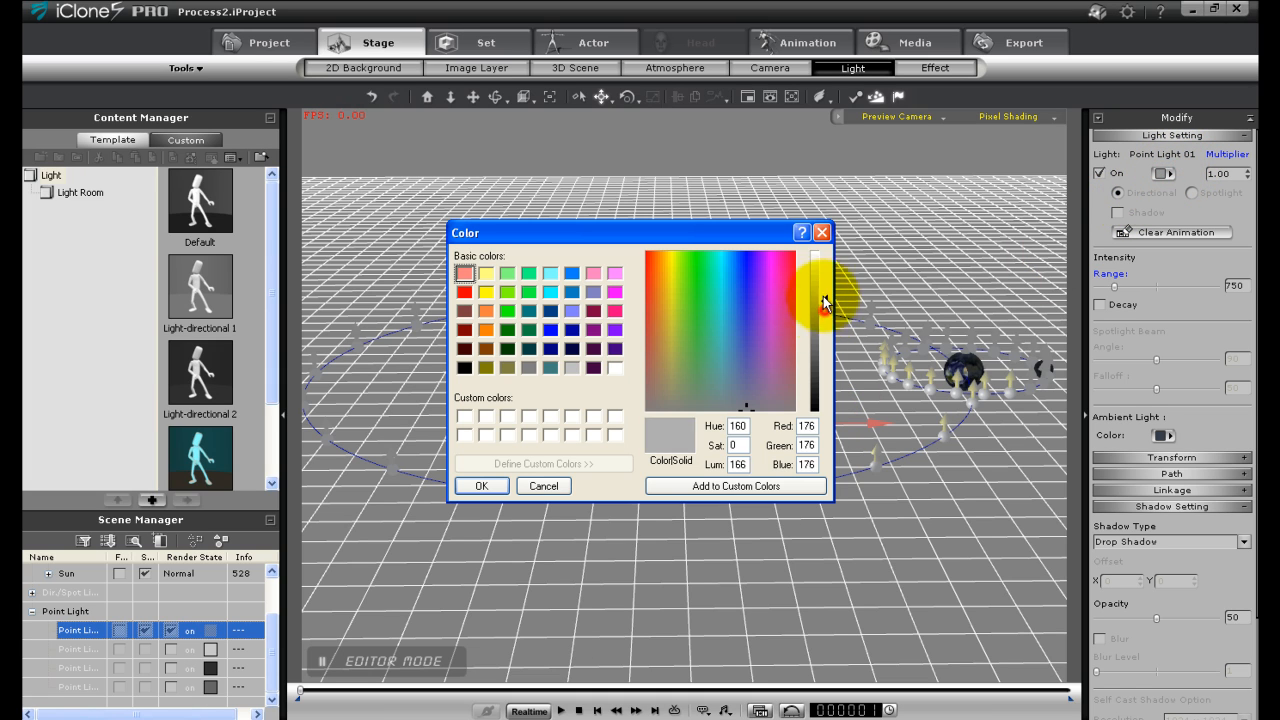
{"action": "left_click", "coordinate": [481, 486]}
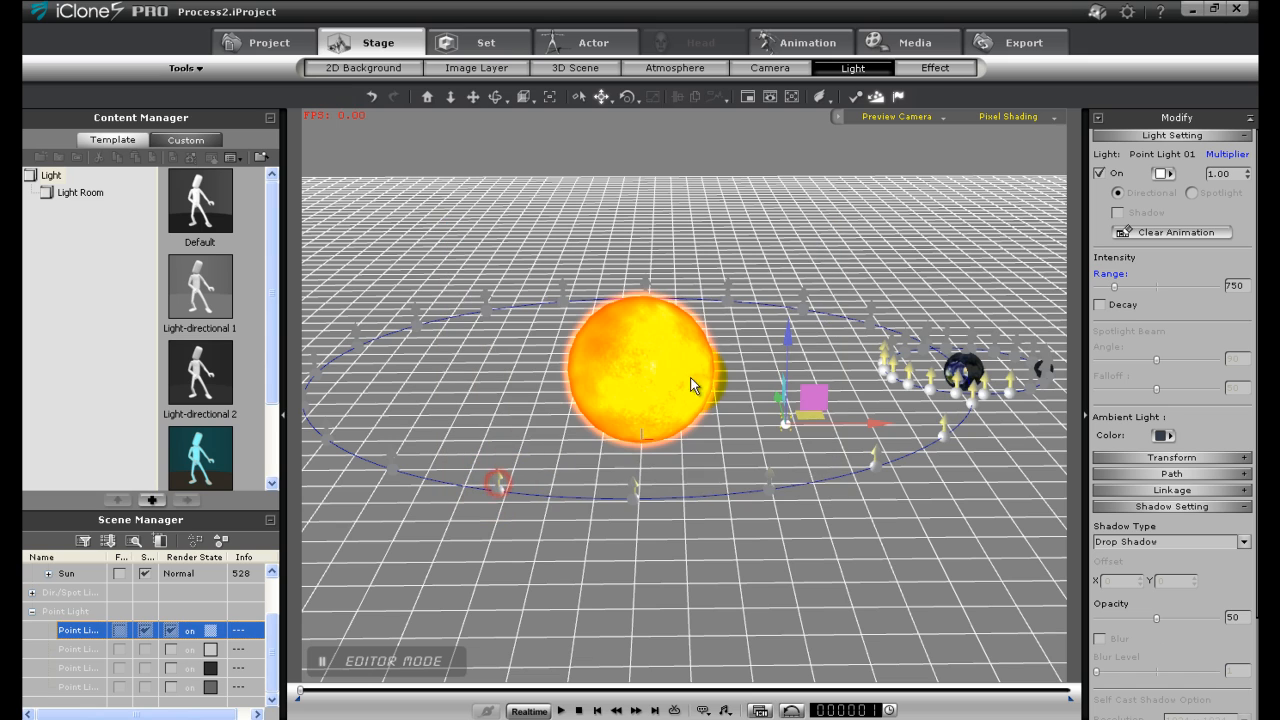
{"action": "type", "text": "2"}
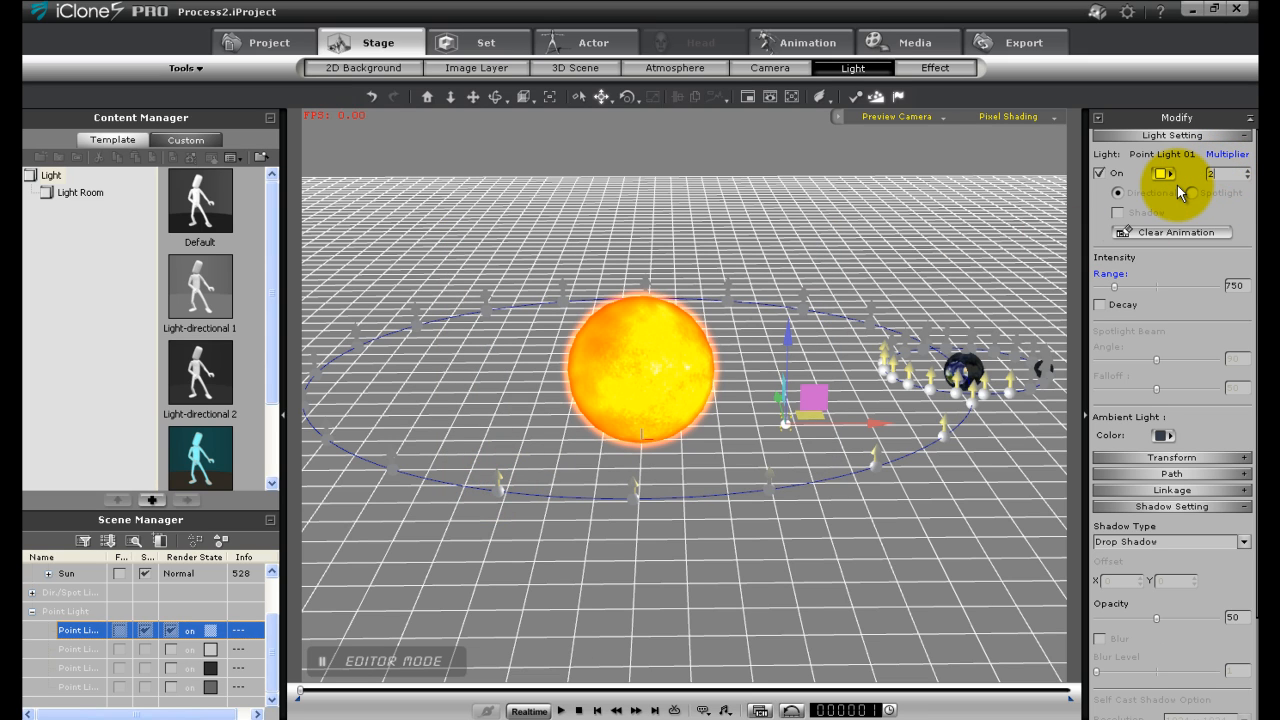
{"action": "key", "text": "Return"}
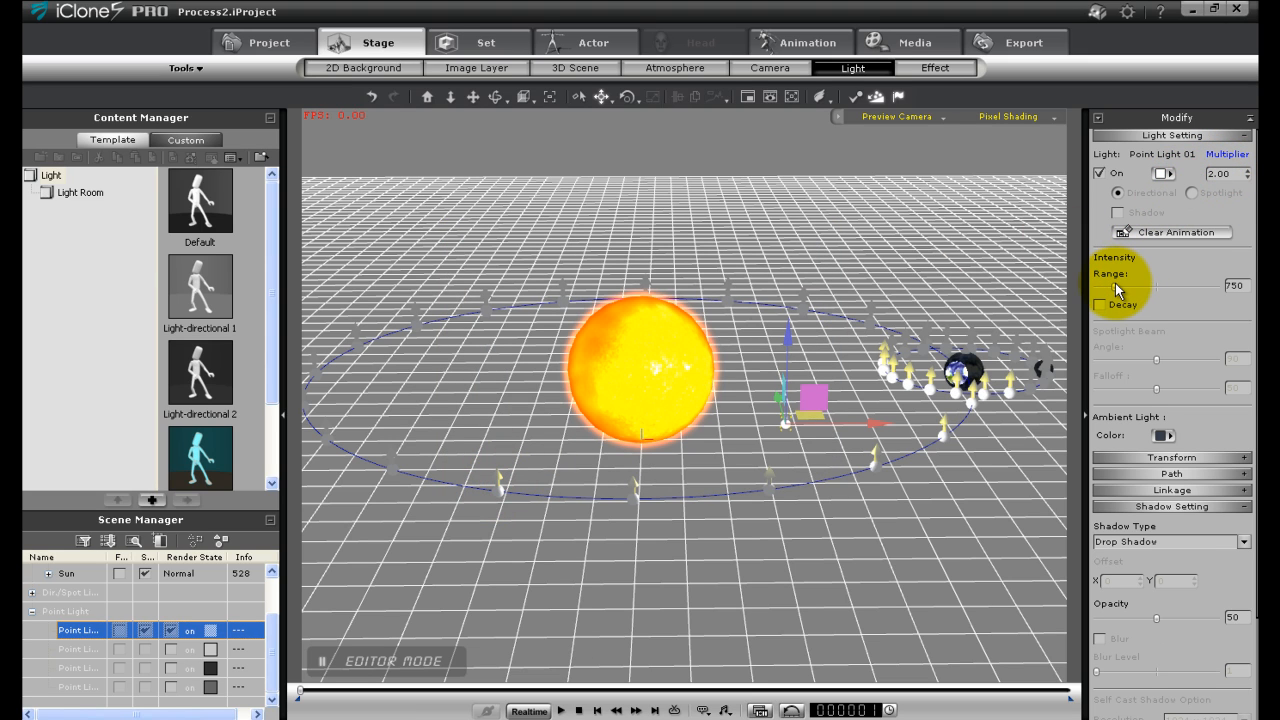
{"action": "mouse_move", "coordinate": [1115, 287]}
{"action": "left_mouse_down"}
{"action": "mouse_move", "coordinate": [1164, 287]}
{"action": "mouse_move", "coordinate": [1106, 282]}
{"action": "mouse_move", "coordinate": [1150, 280]}
{"action": "left_mouse_up"}
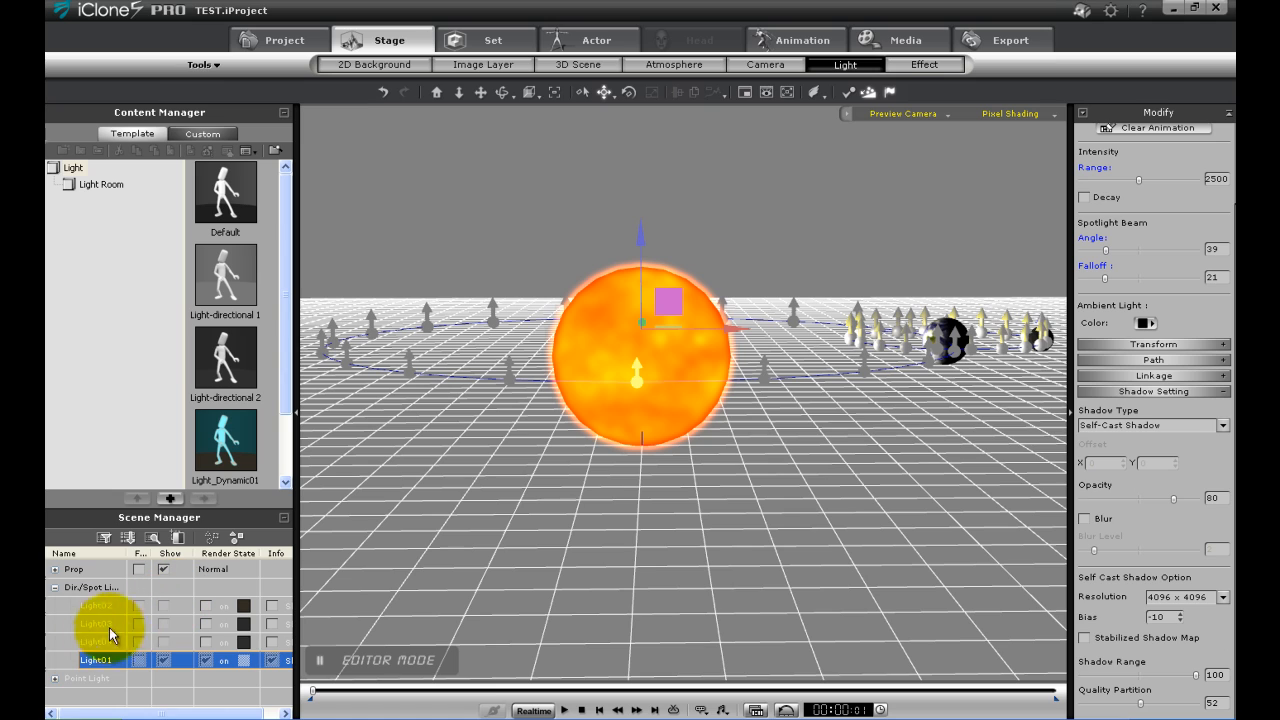
Expand the Prop group and untick Show on the Circle paths of Earth and the Sun
{"action": "left_click", "coordinate": [55, 569]}
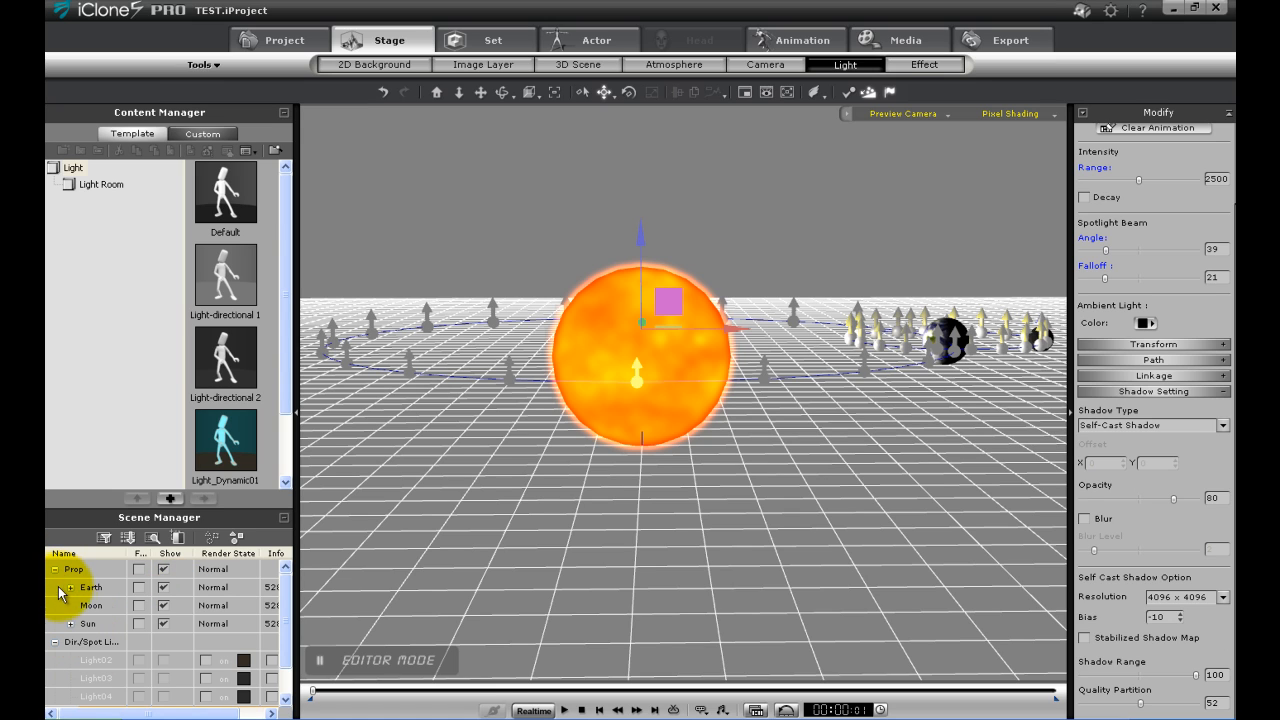
{"action": "left_click", "coordinate": [70, 587]}
{"action": "left_click", "coordinate": [71, 642]}
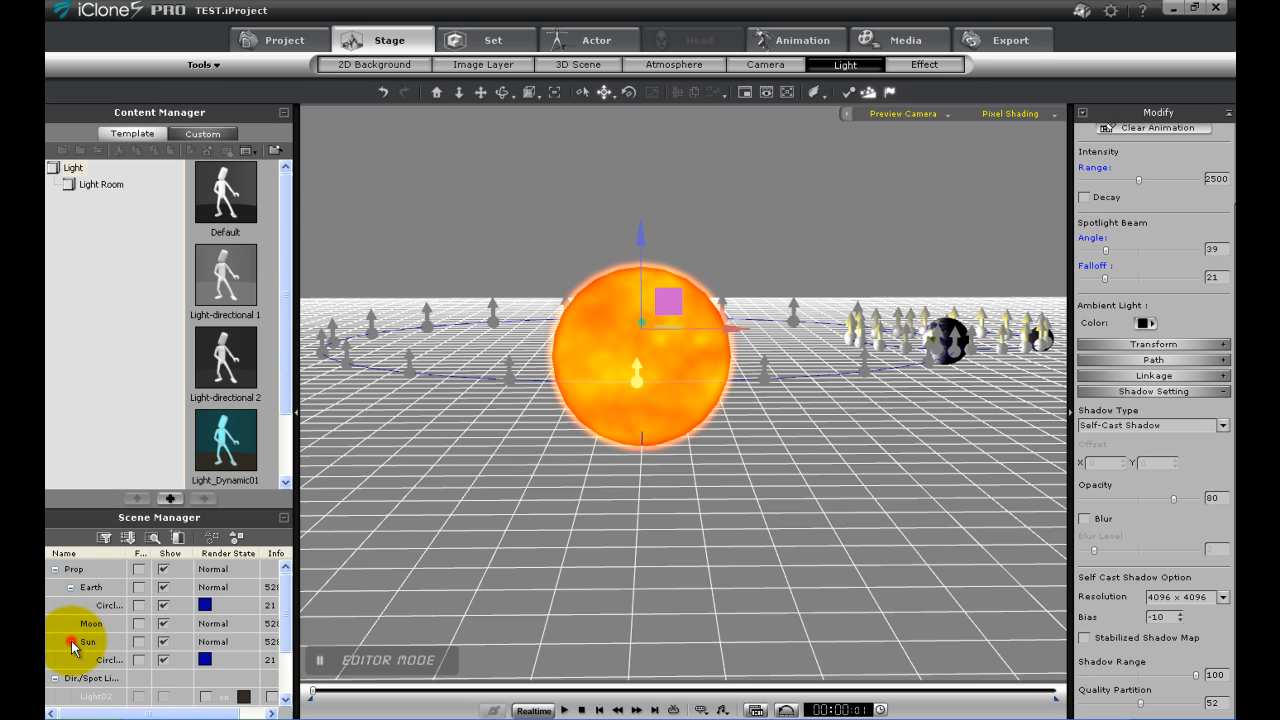
{"action": "left_click", "coordinate": [108, 605]}
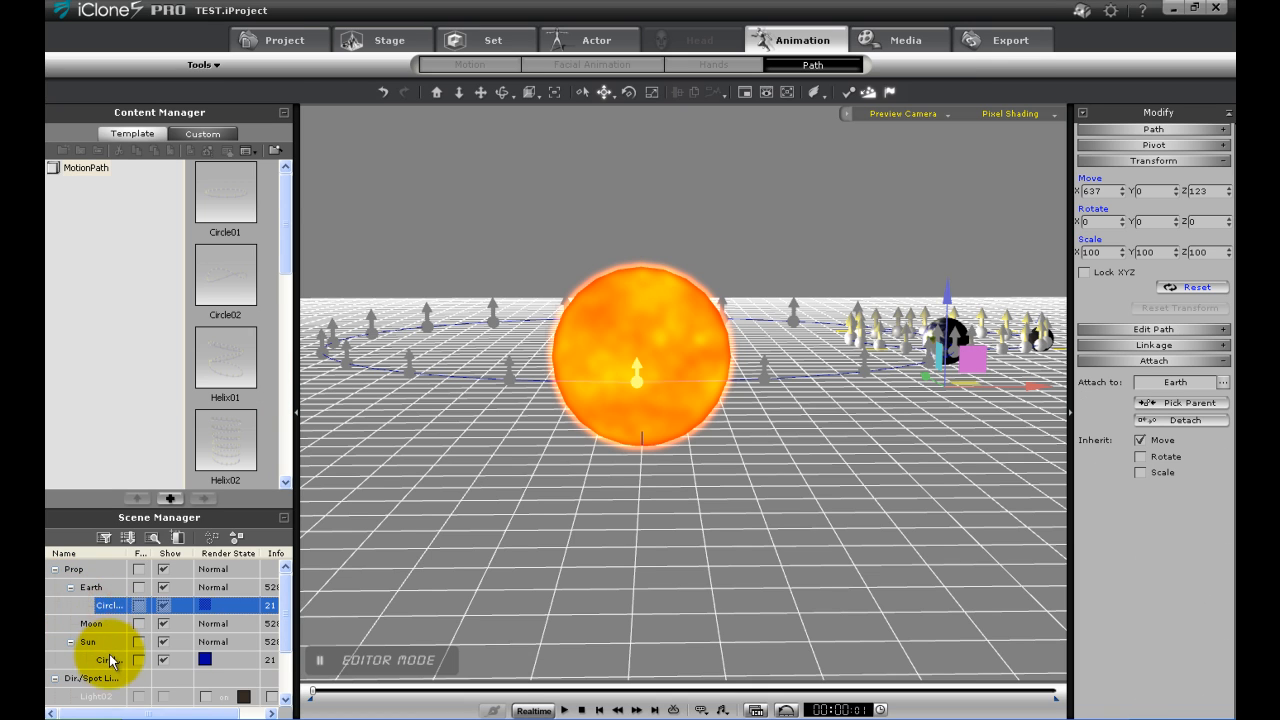
{"action": "left_click", "coordinate": [108, 659]}
{"action": "left_click", "coordinate": [164, 606]}
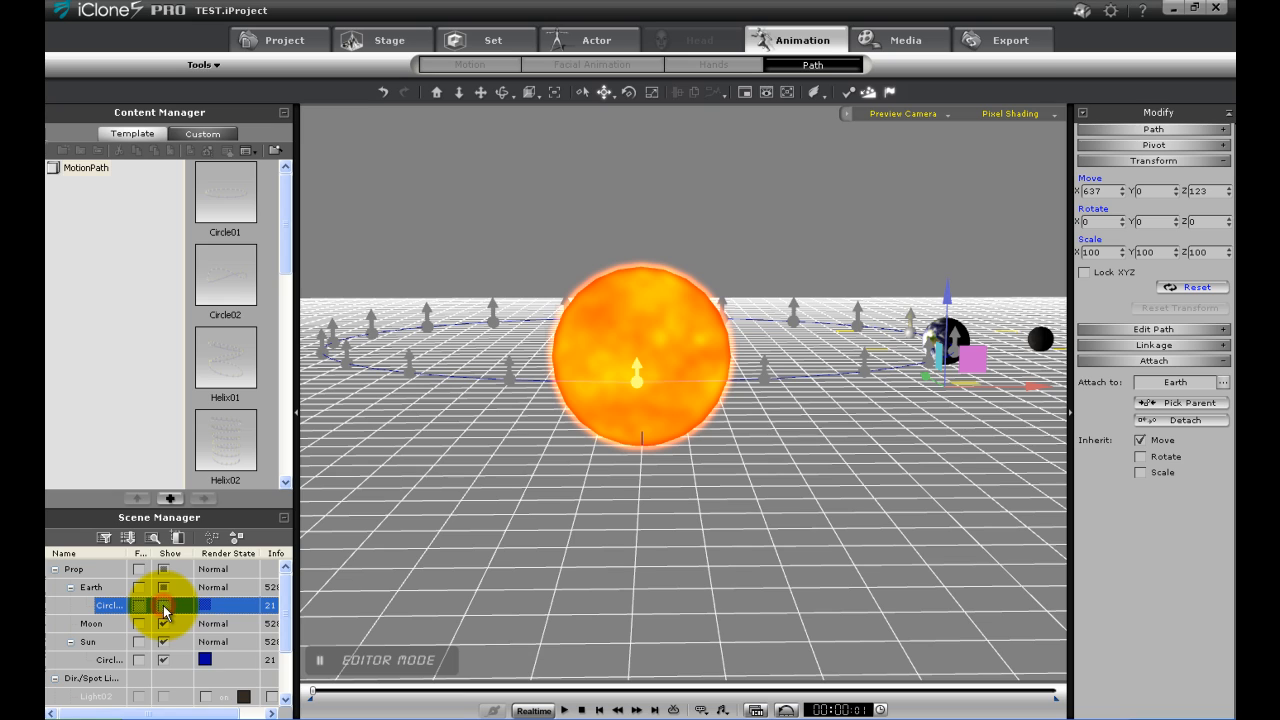
{"action": "left_click", "coordinate": [164, 661]}
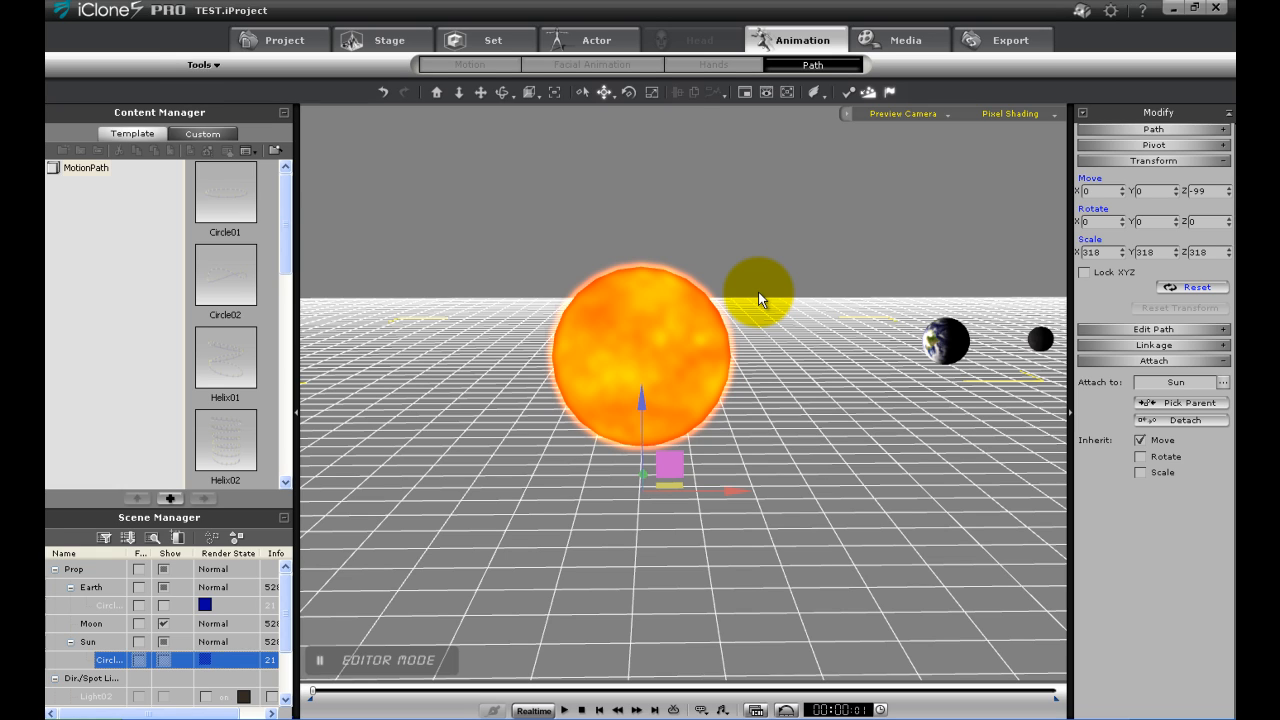
Set the Stage 2D background colour to black and deselect the Sun
{"action": "left_click", "coordinate": [390, 40]}
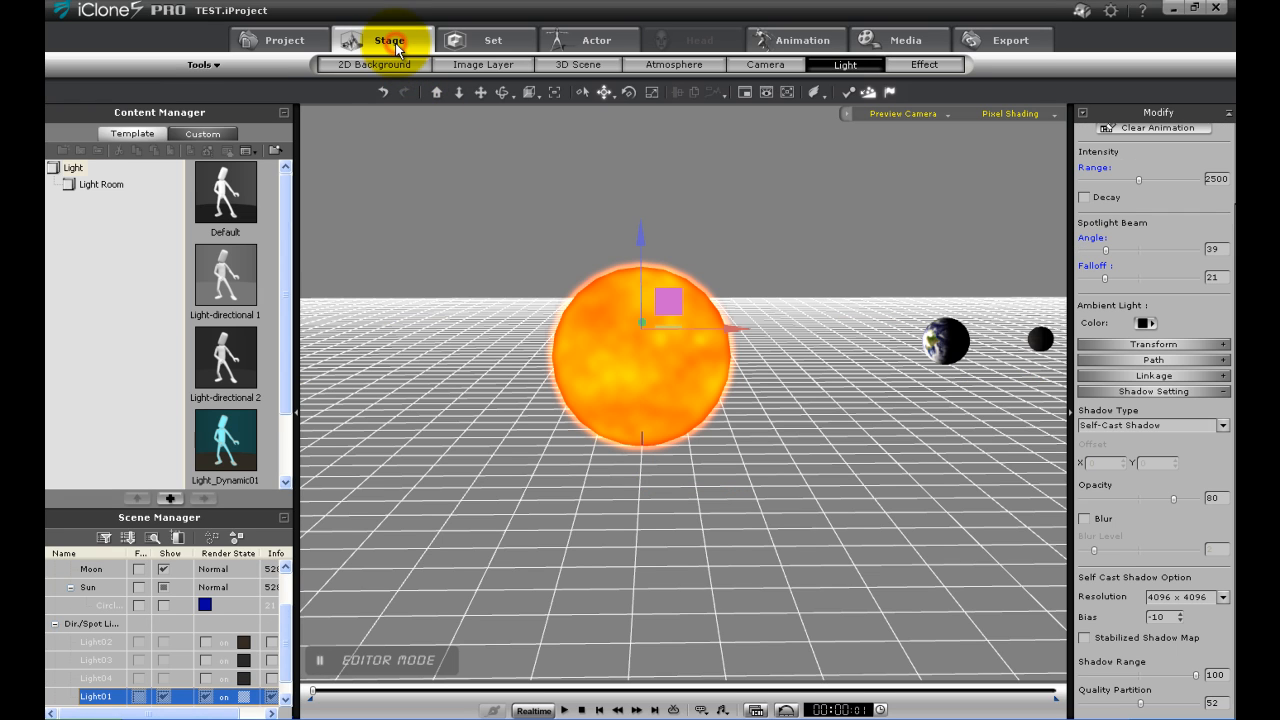
{"action": "left_click", "coordinate": [387, 64]}
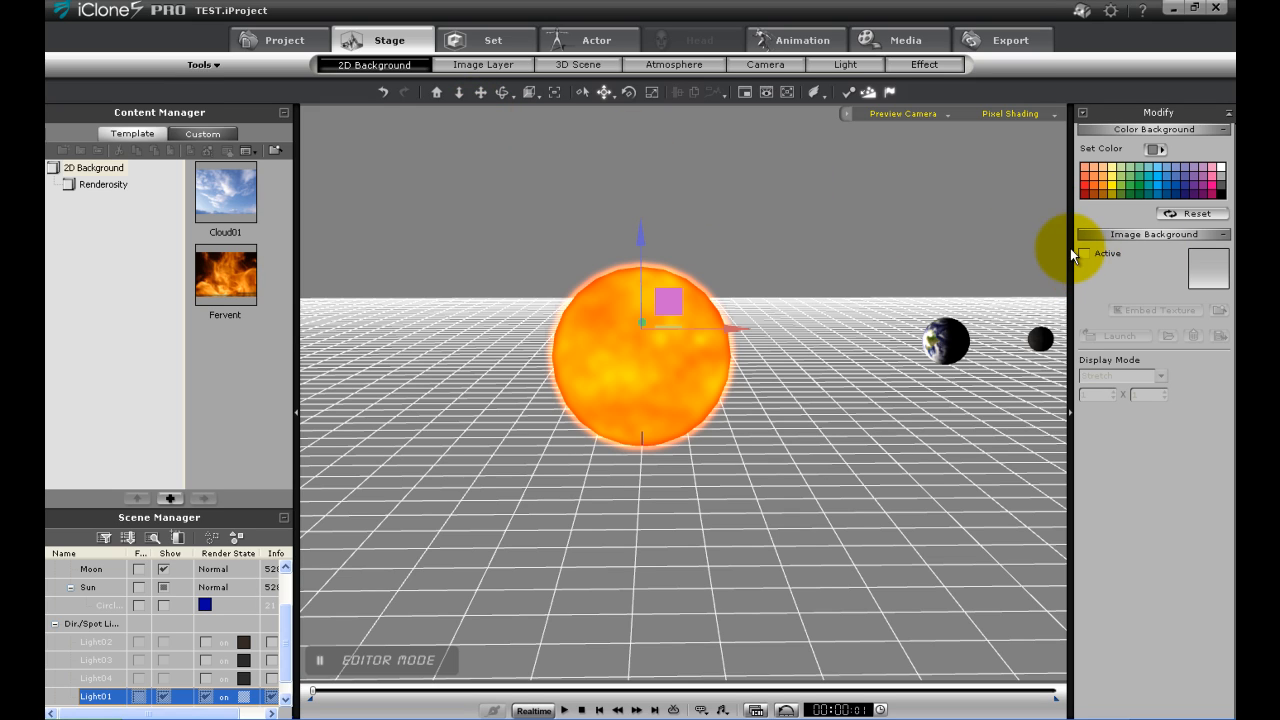
{"action": "left_click", "coordinate": [1222, 197]}
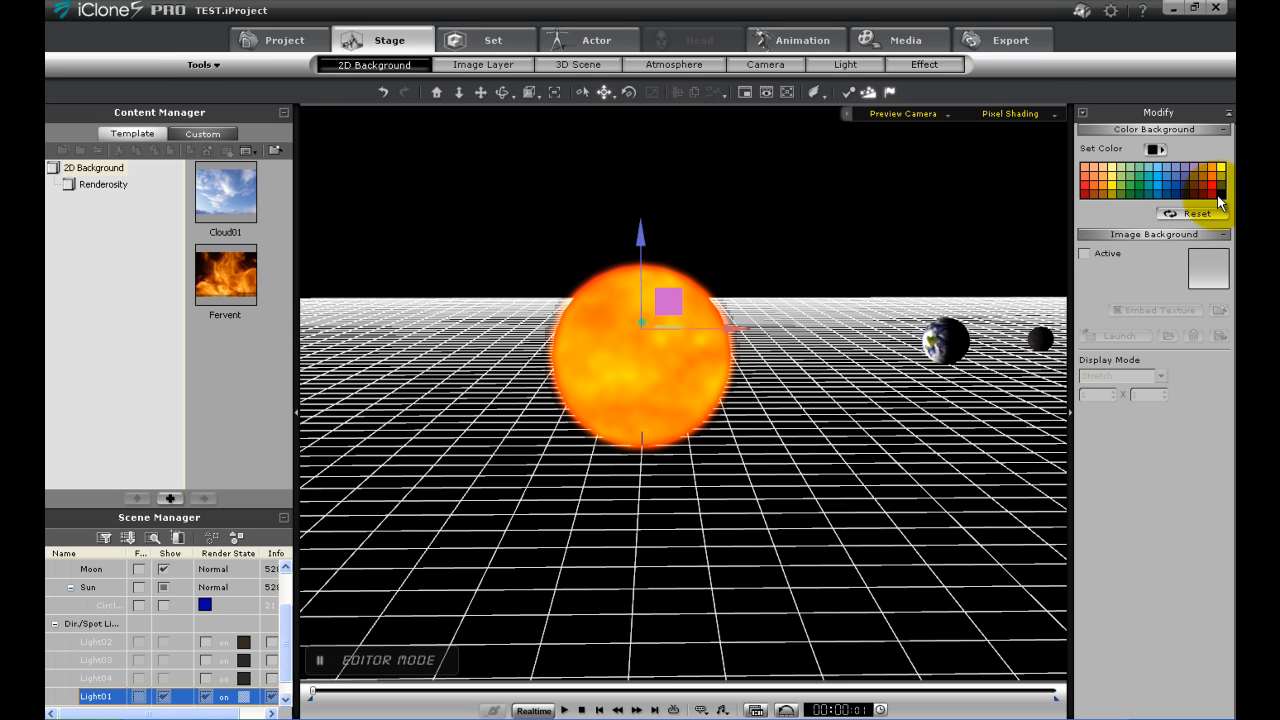
{"action": "left_click", "coordinate": [1217, 195]}
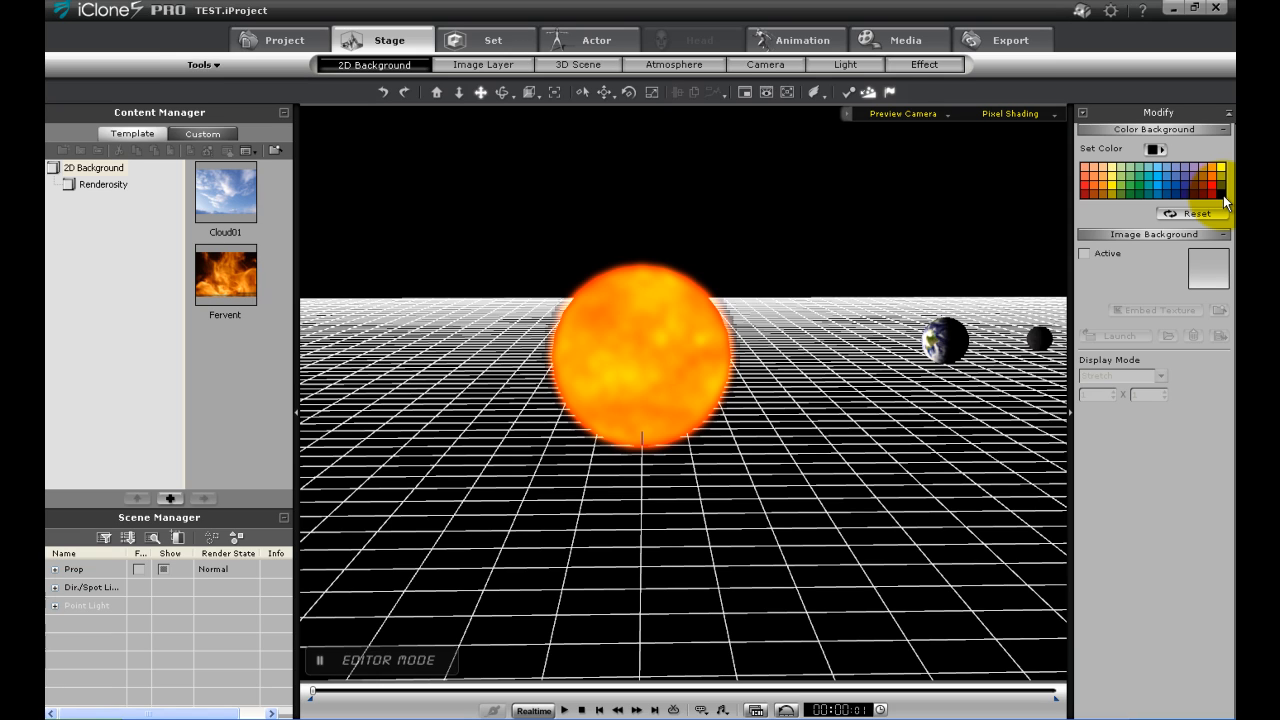
Preview the star_background image in the texture folder in Windows Explorer
{"action": "left_click", "coordinate": [612, 716]}
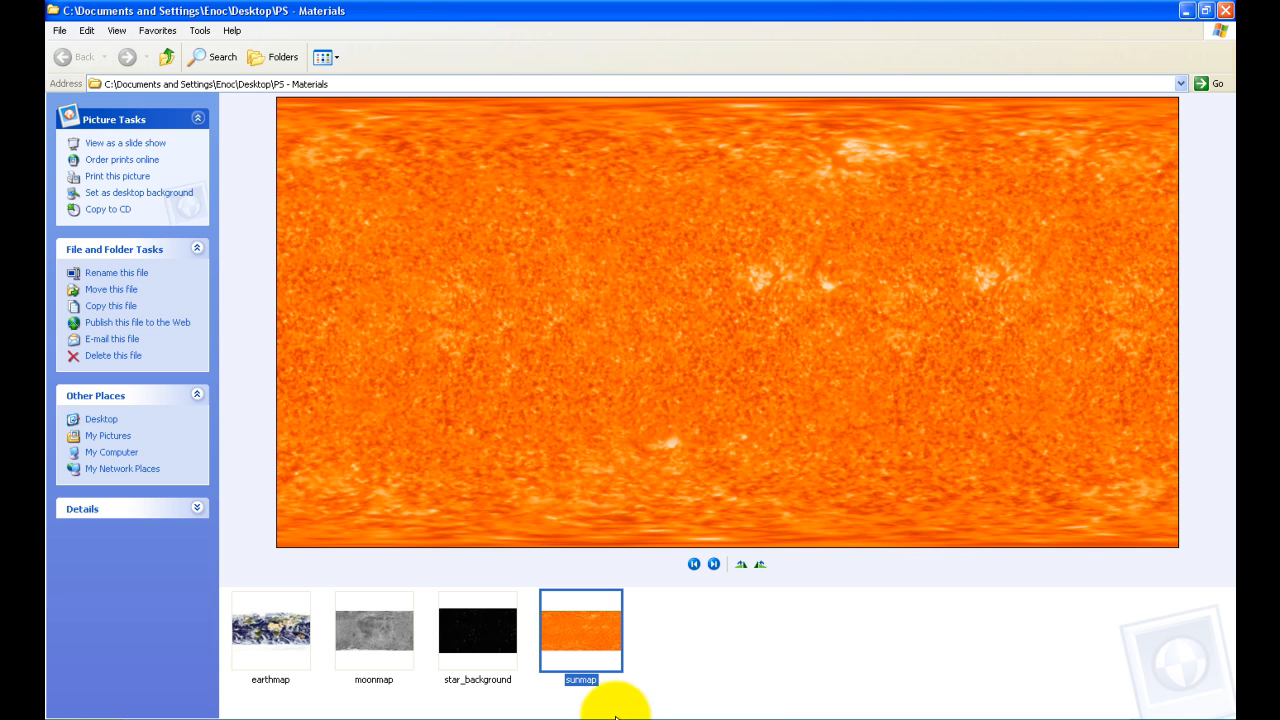
{"action": "left_click", "coordinate": [478, 630]}
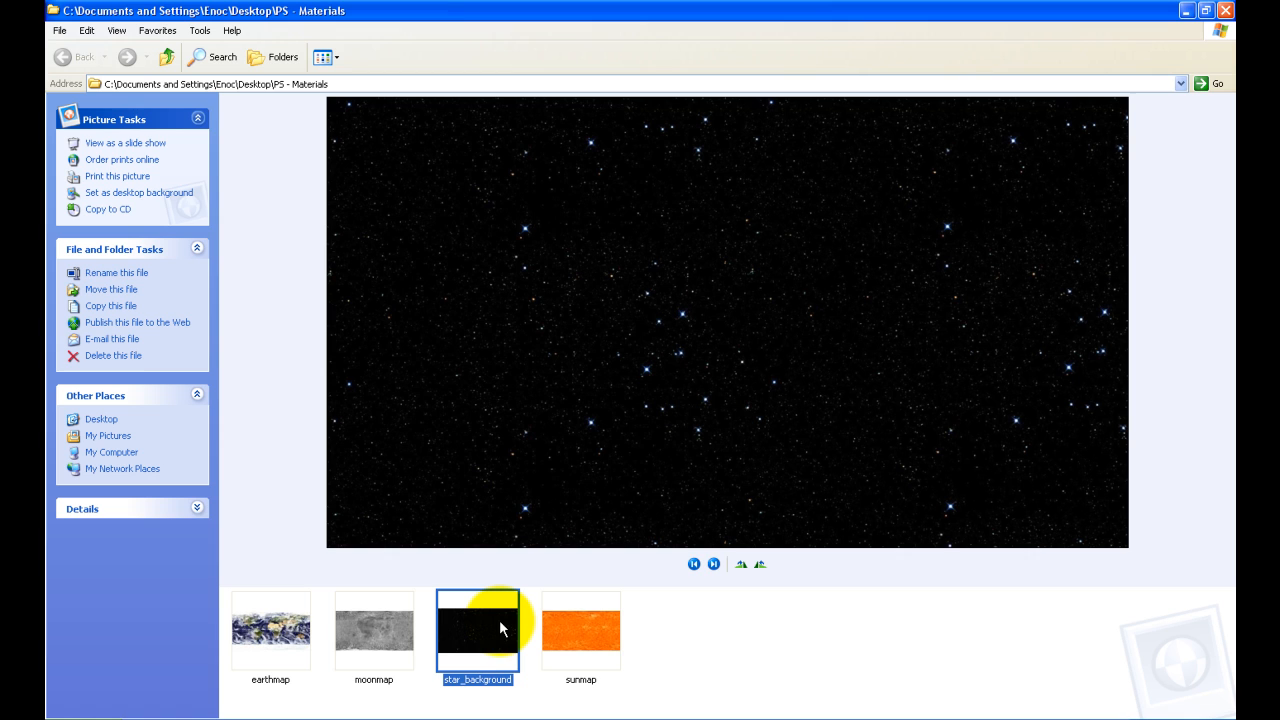
Apply star_background.jpg as the background texture and hide the floor grid with Ctrl+G
{"action": "left_click", "coordinate": [497, 716]}
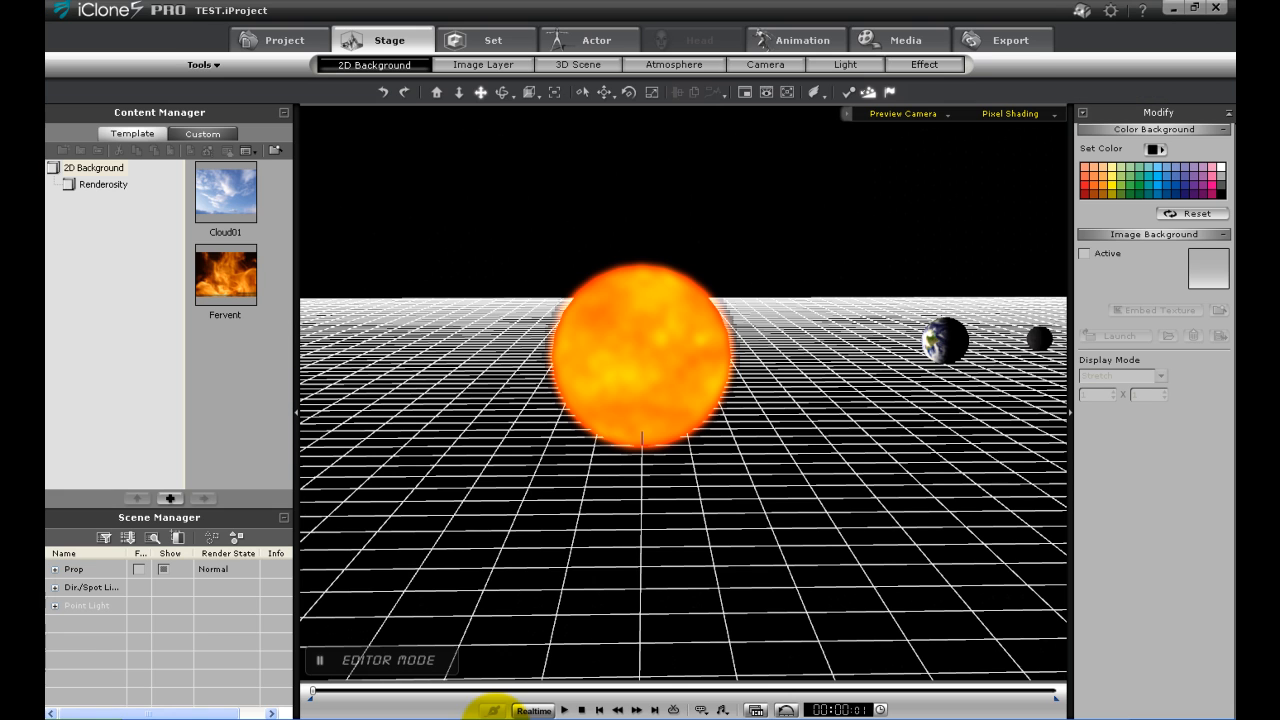
{"action": "left_click_drag", "start_coordinate": [494, 712], "coordinate": [492, 248]}
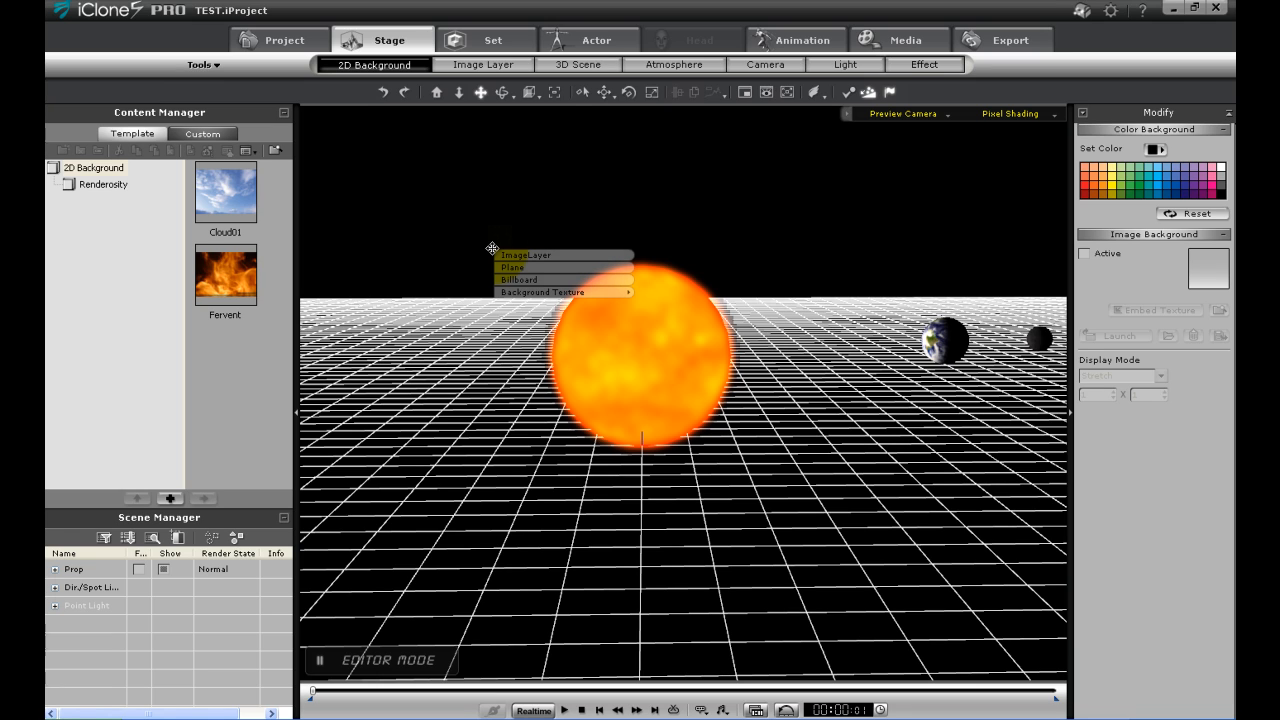
{"action": "mouse_move", "coordinate": [545, 292]}
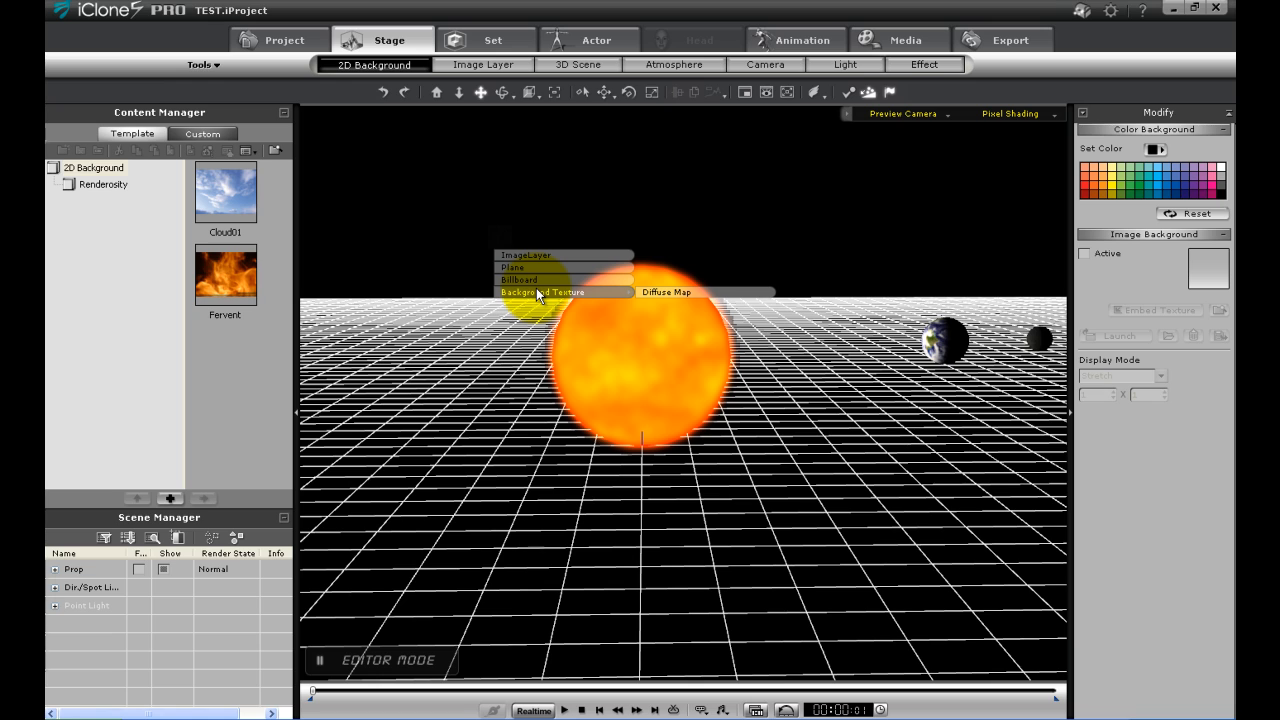
{"action": "left_click", "coordinate": [660, 292]}
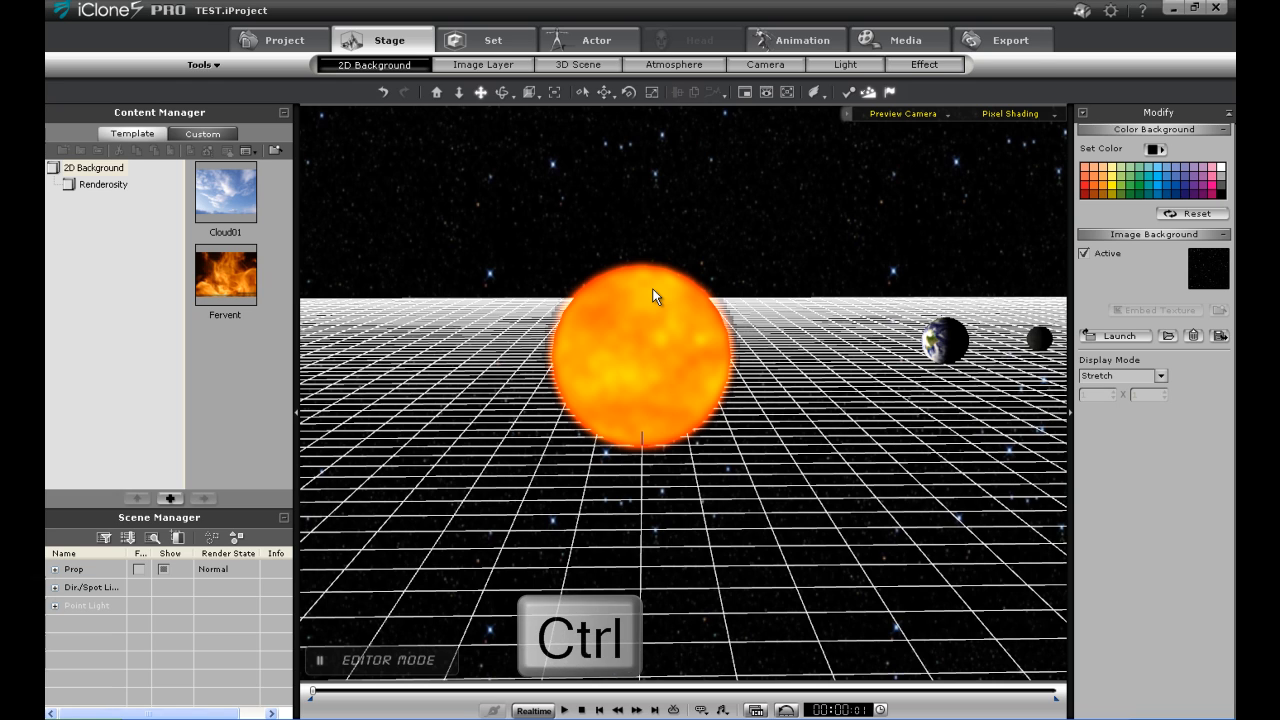
{"action": "key", "text": "ctrl+g"}
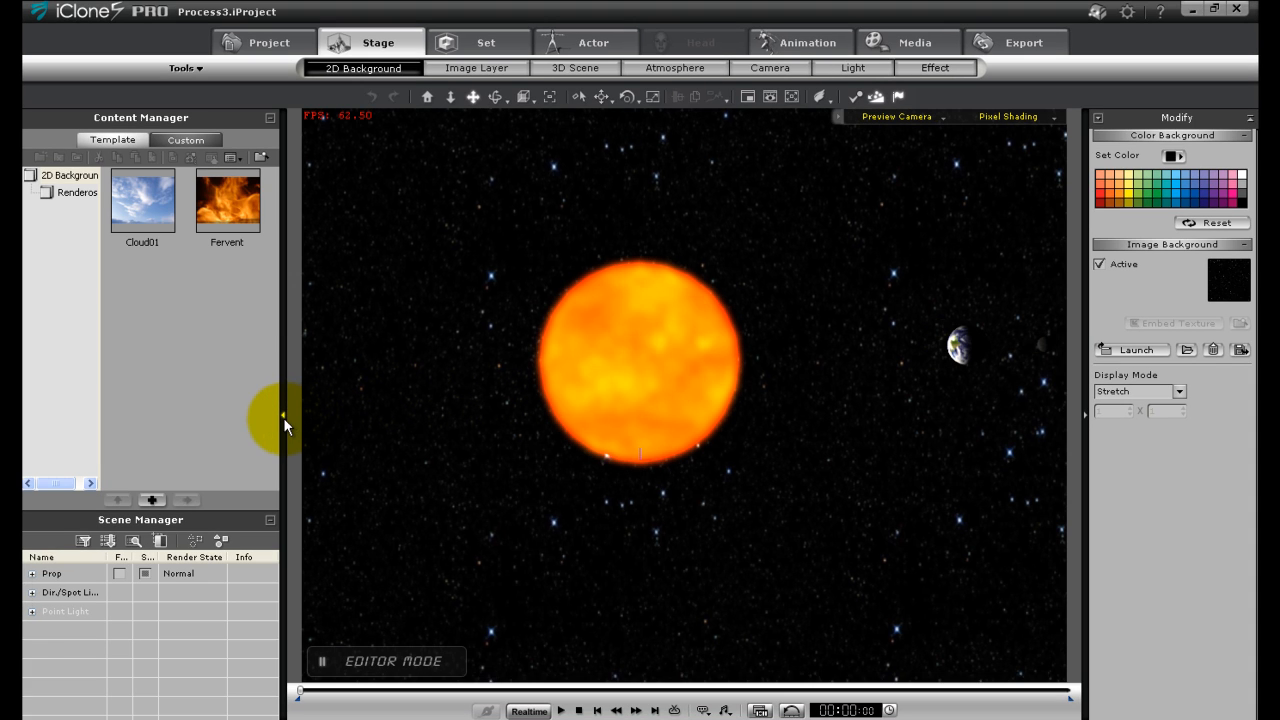
Collapse both side panels to enlarge the viewport and play the orbit animation
{"action": "left_click", "coordinate": [283, 417]}
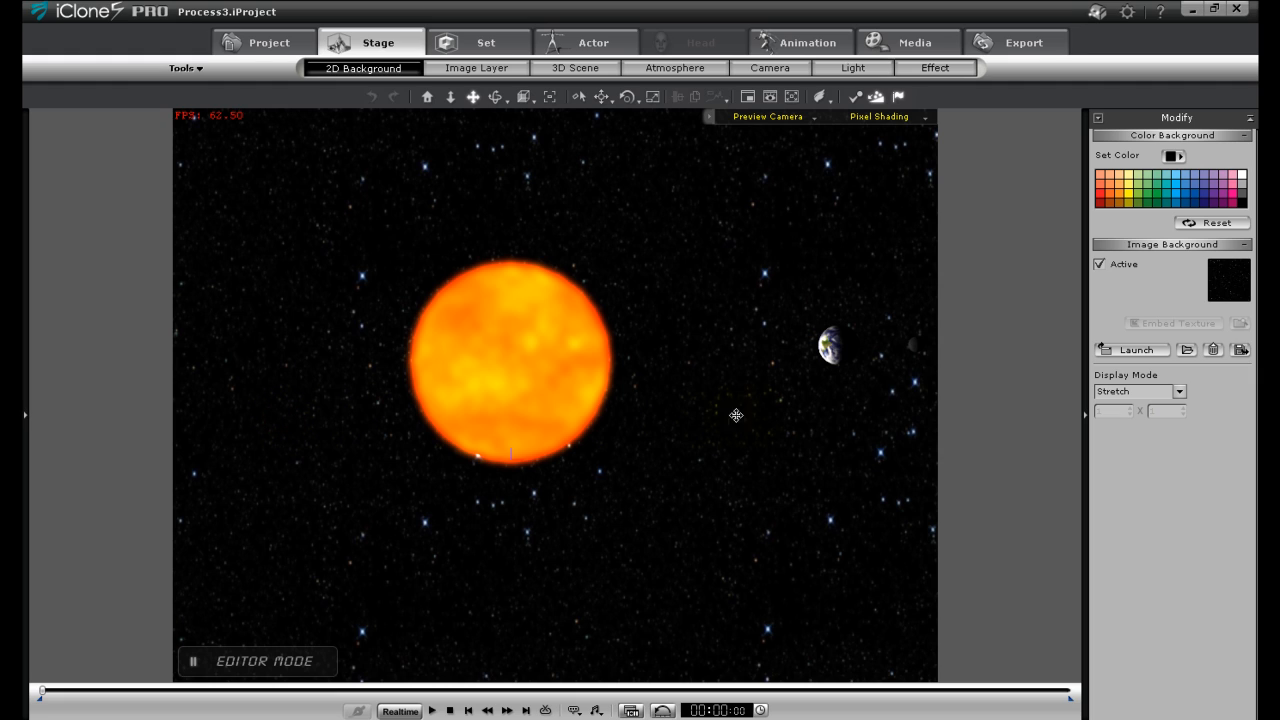
{"action": "left_click", "coordinate": [1086, 417]}
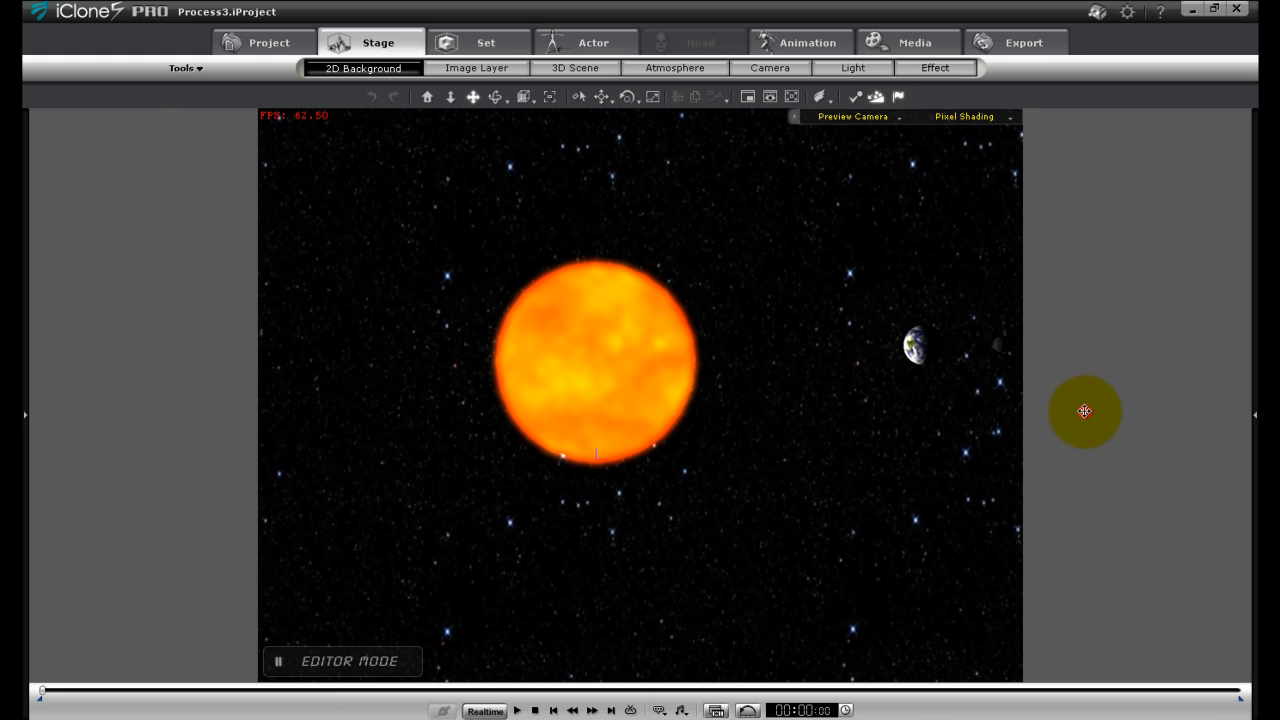
{"action": "left_click", "coordinate": [518, 710]}
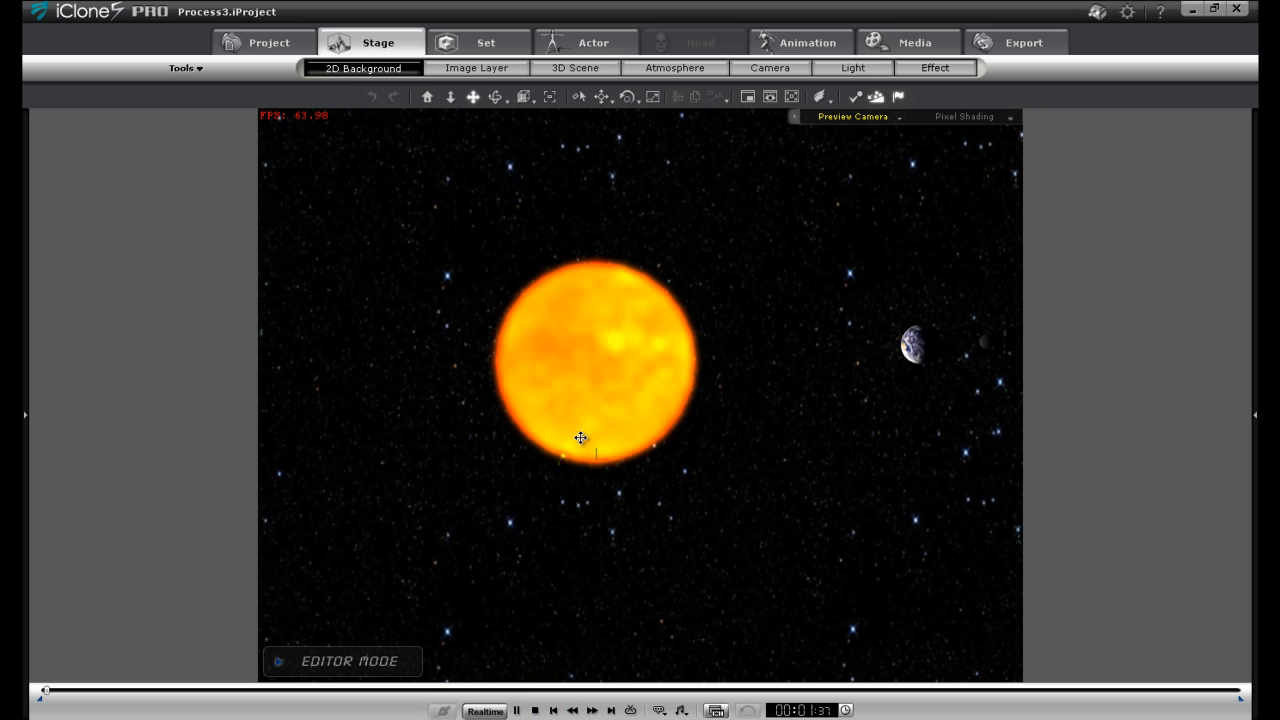